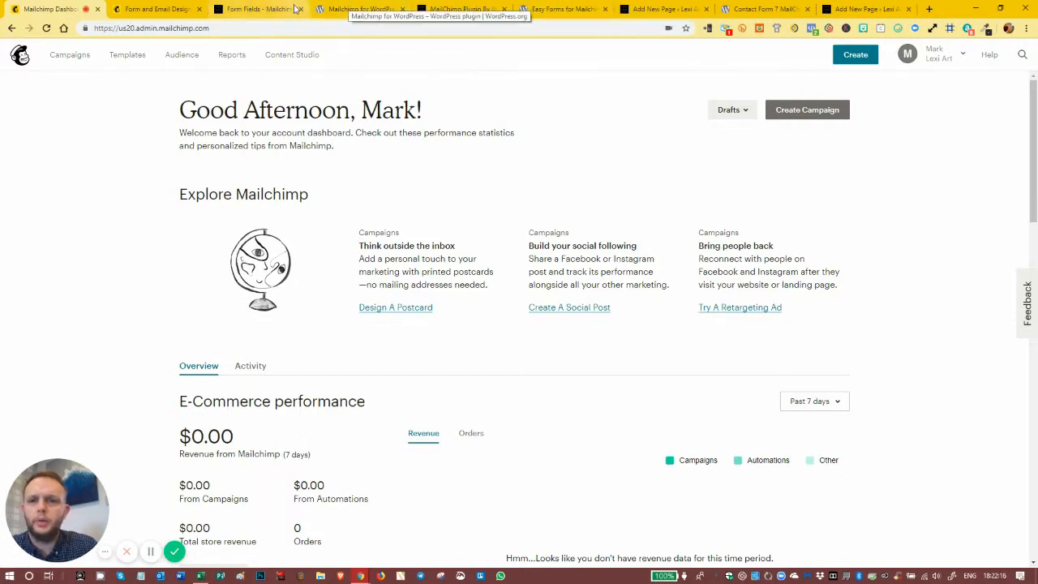
- Close the Mailchimp for WordPress and MailChimp Plugin browser pages, and bring up the Easy Forms for Mailchimp plugin page
click(404, 9)
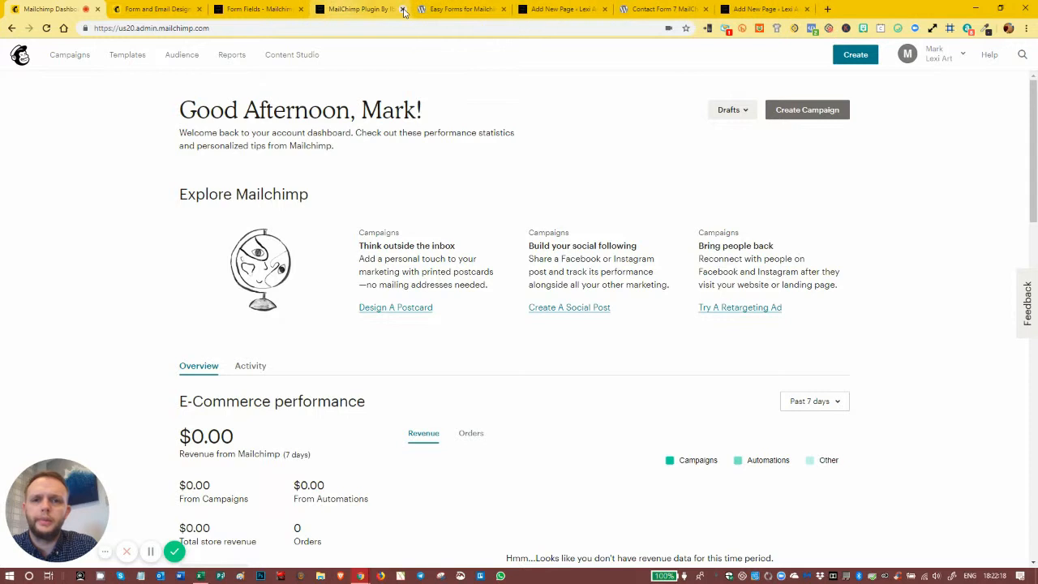
click(404, 9)
click(361, 9)
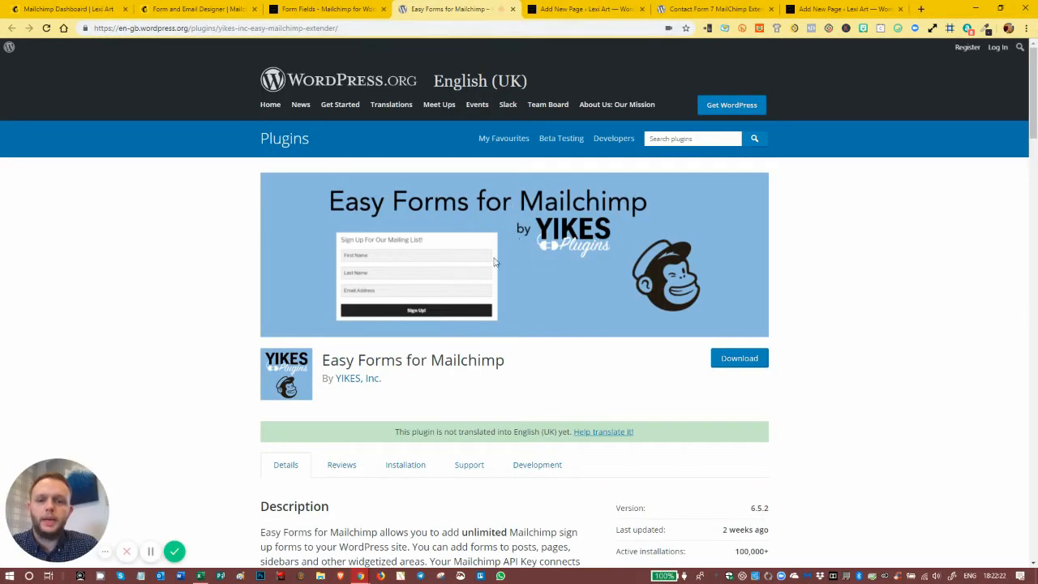
- Examine the Easy Forms for Mailchimp plugin page, including its installation figures, ratings, features and integrations
scroll(494, 261, down, 2)
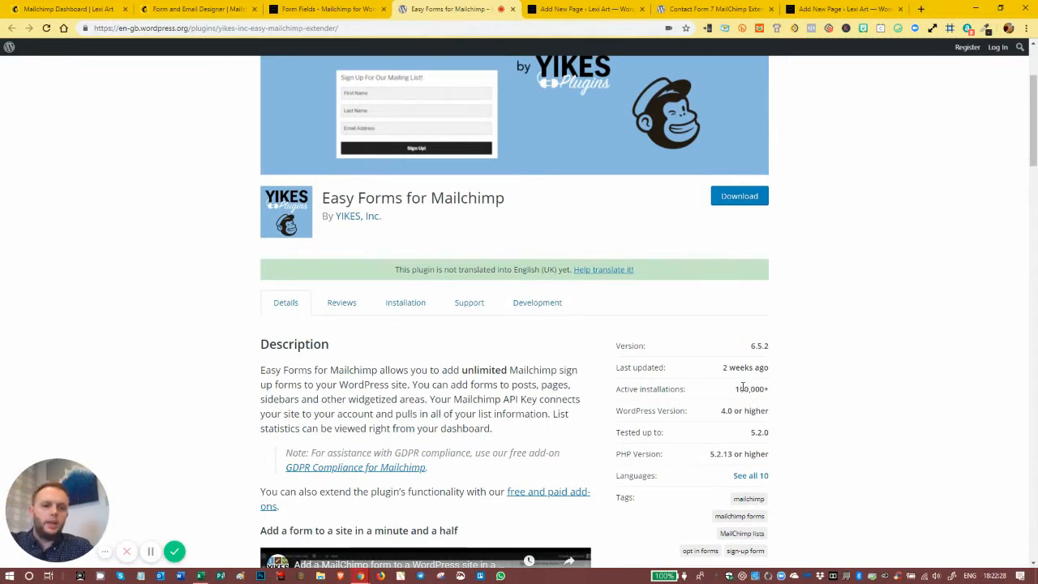
scroll(754, 369, down, 2)
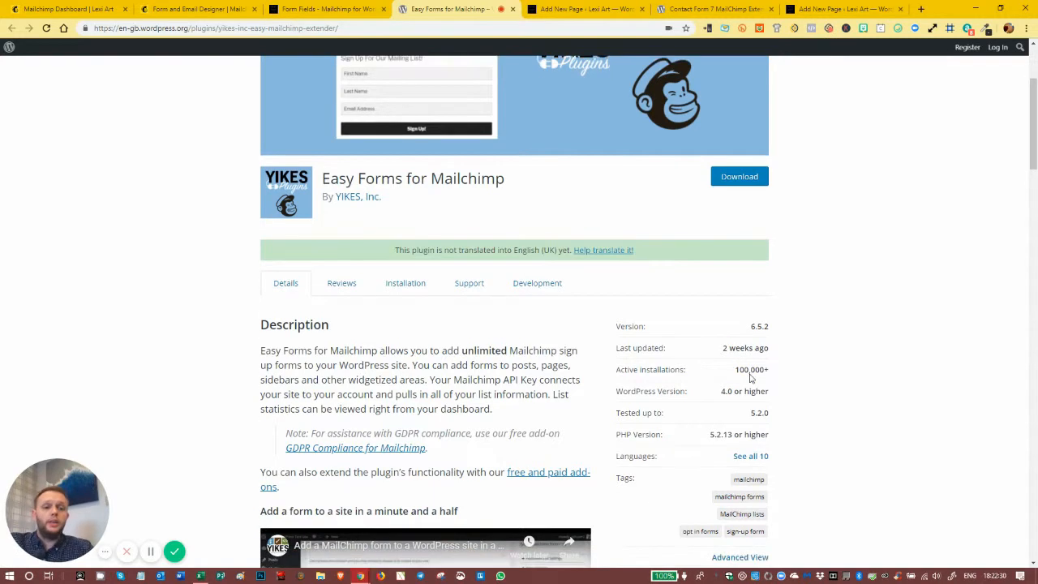
scroll(755, 379, down, 3)
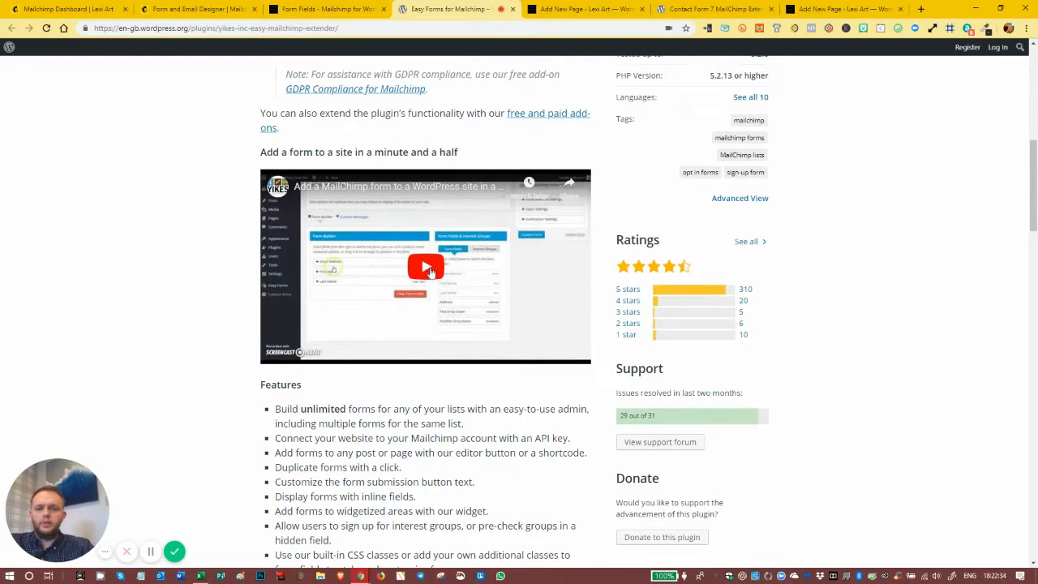
scroll(425, 297, down, 3)
scroll(424, 297, down, 15)
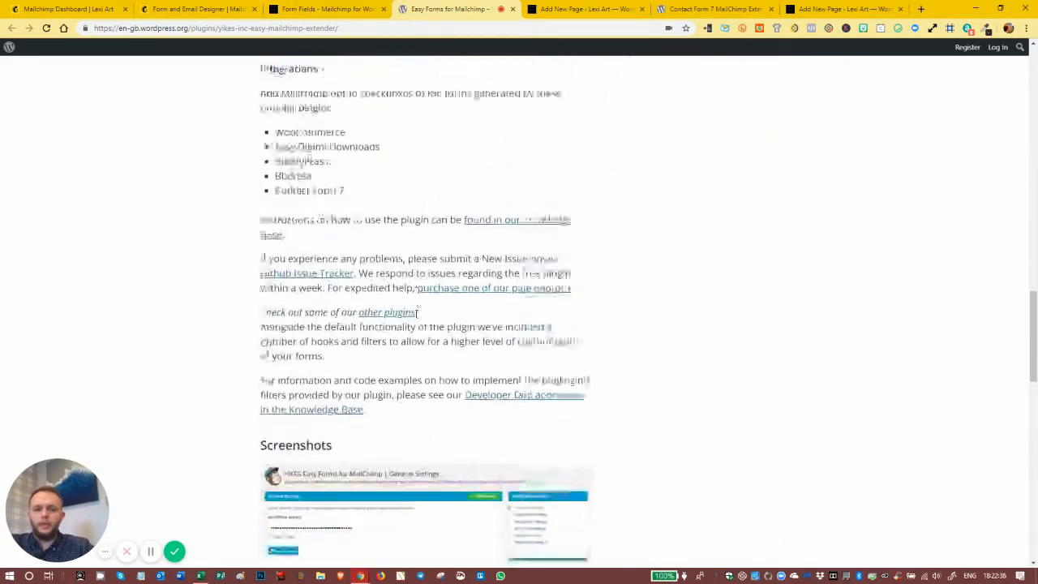
scroll(416, 319, down, 10)
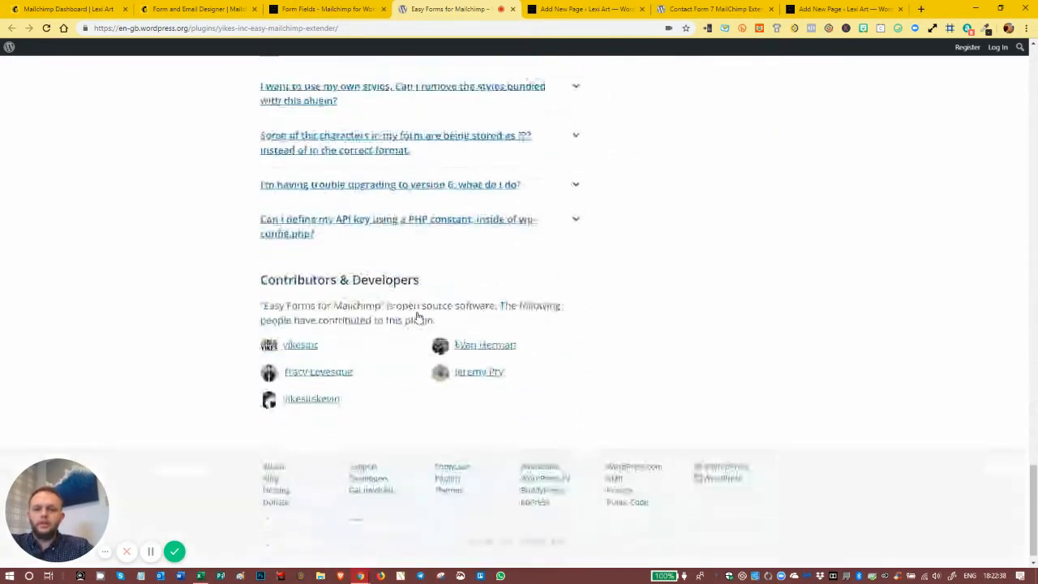
scroll(420, 308, up, 12)
scroll(415, 121, up, 4)
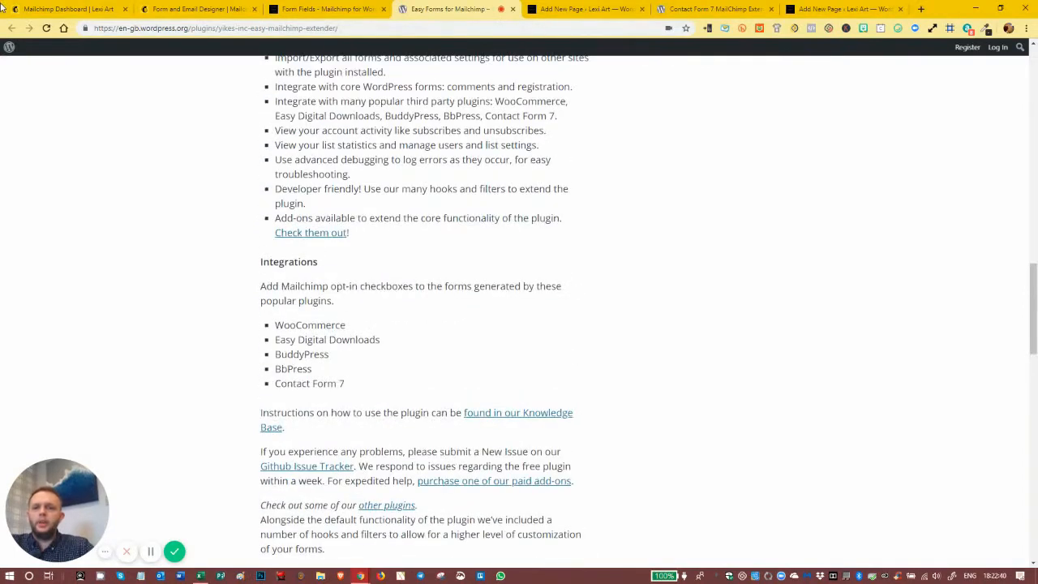
- Activate the Easy Forms for Mailchimp plugin in the WordPress site's installed plugins list
click(300, 9)
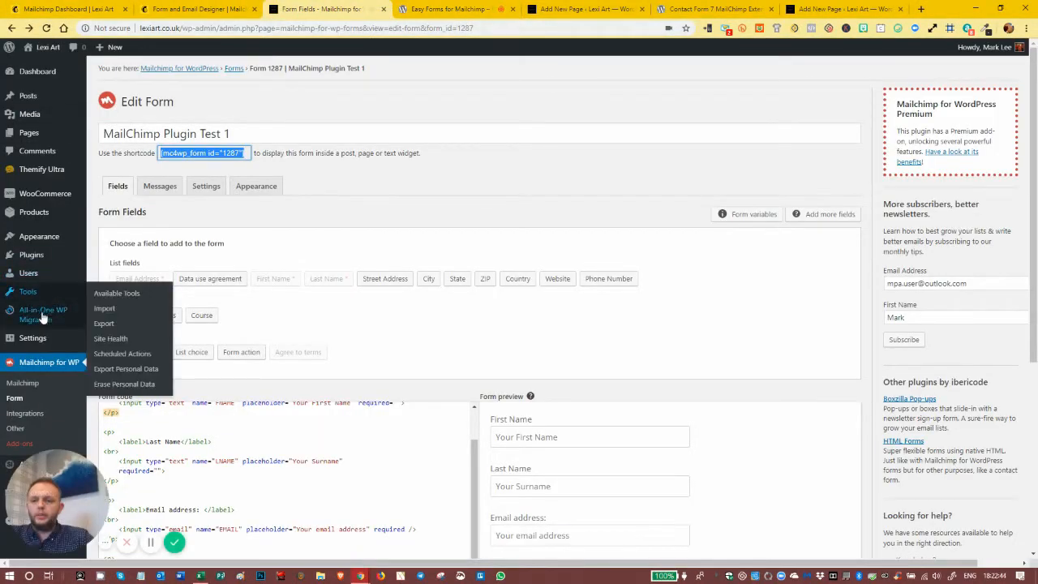
click(24, 256)
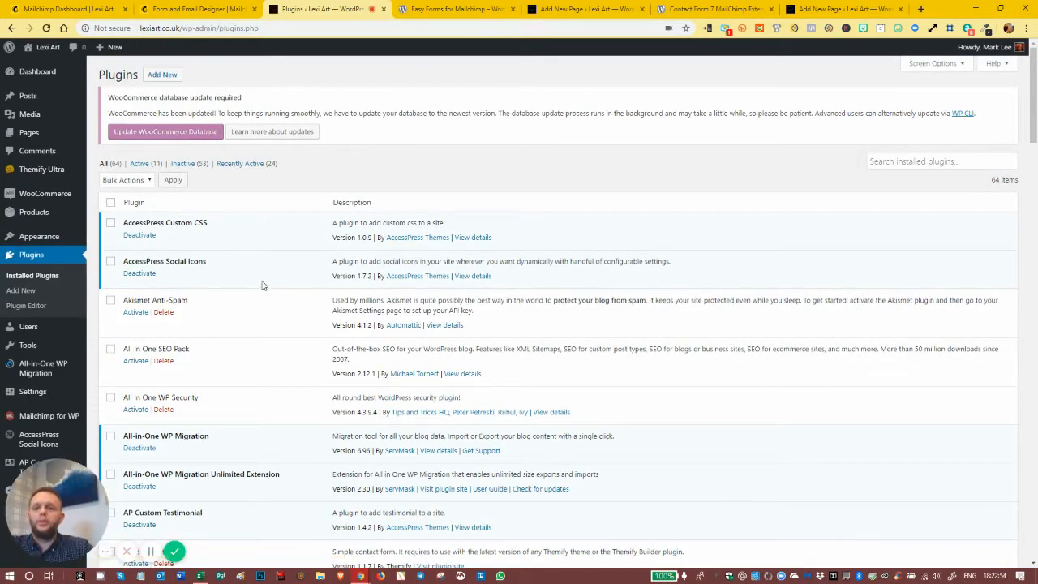
scroll(228, 290, down, 15)
scroll(228, 290, down, 10)
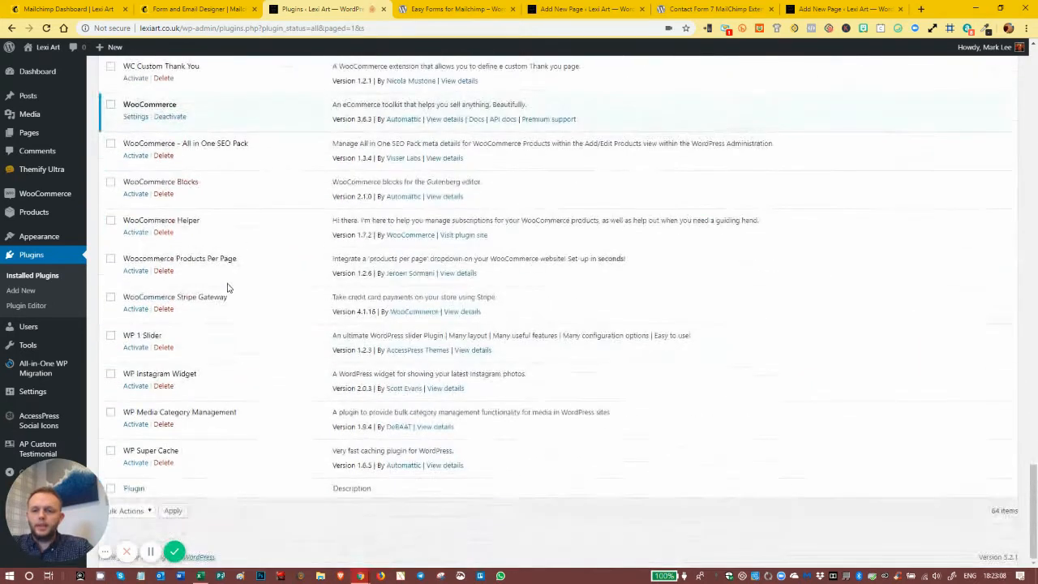
scroll(152, 210, up, 15)
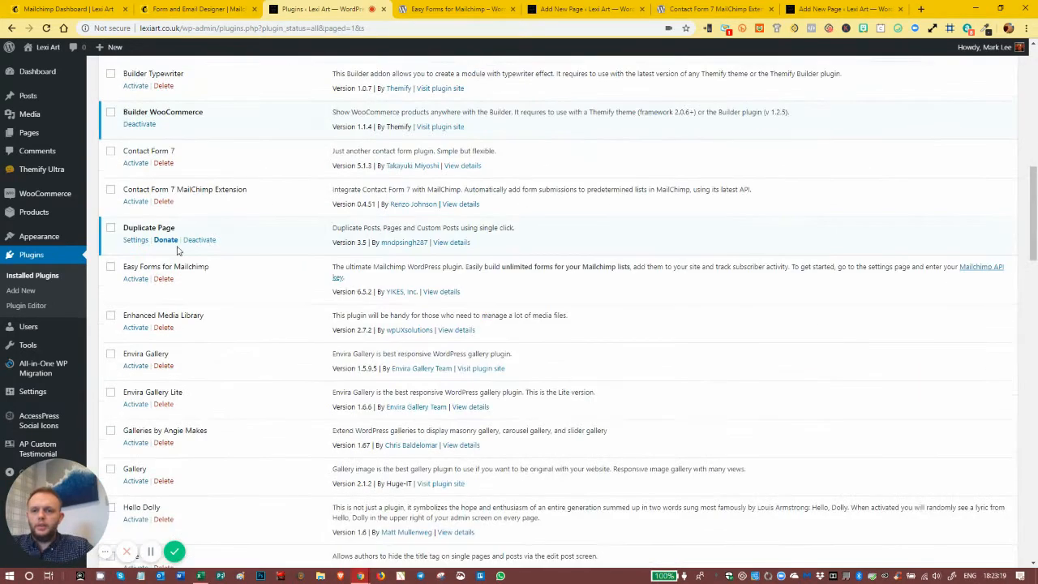
click(135, 280)
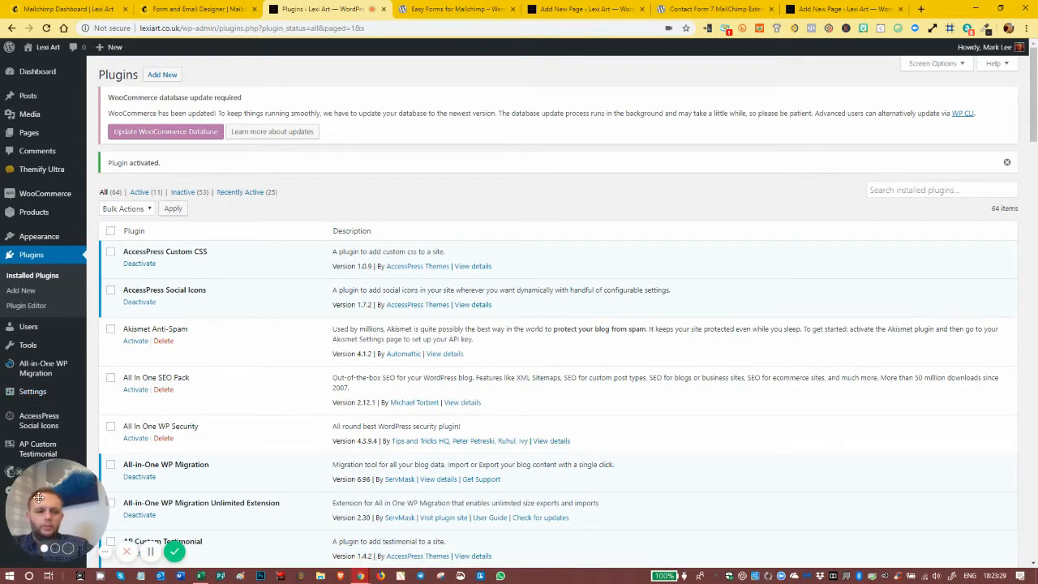
drag(39, 494, 100, 512)
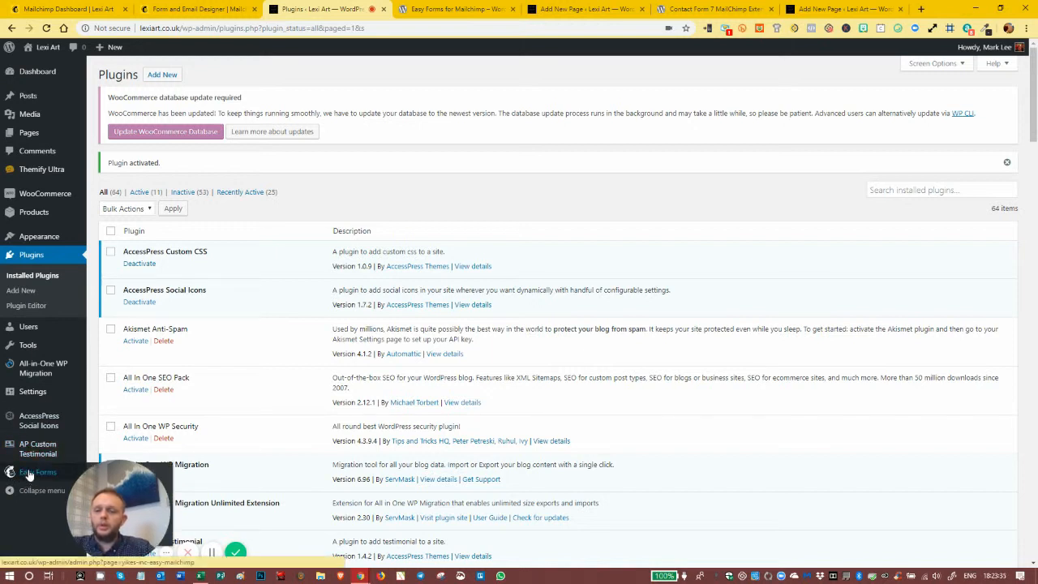
drag(125, 488, 266, 492)
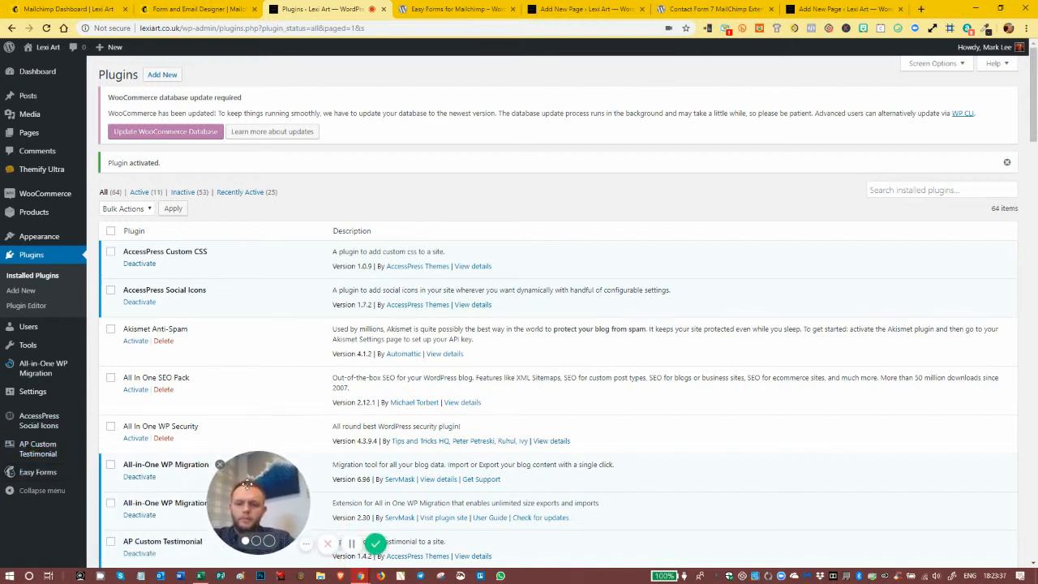
mouse_move(11, 476)
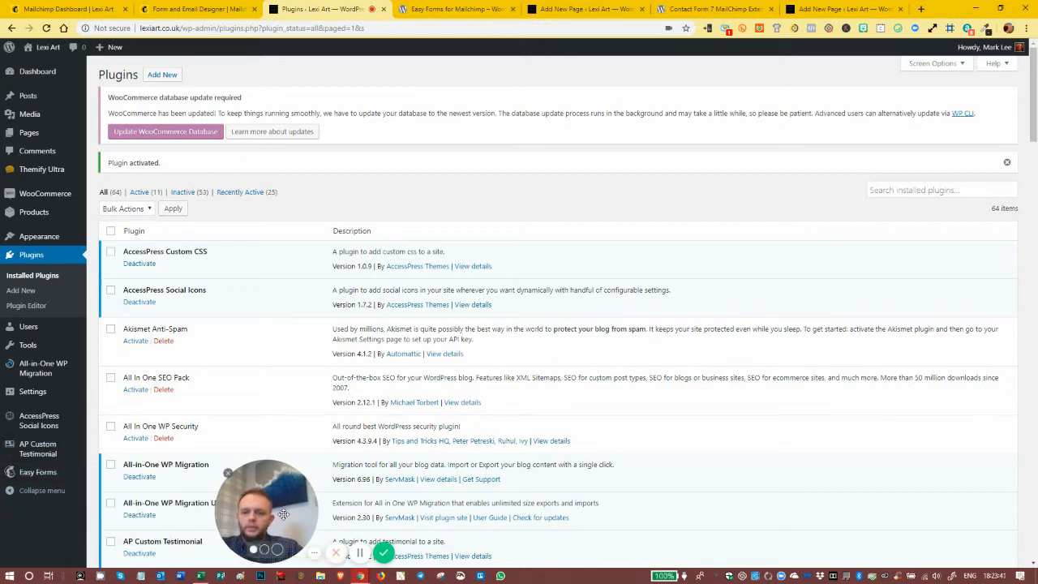
drag(318, 535, 106, 118)
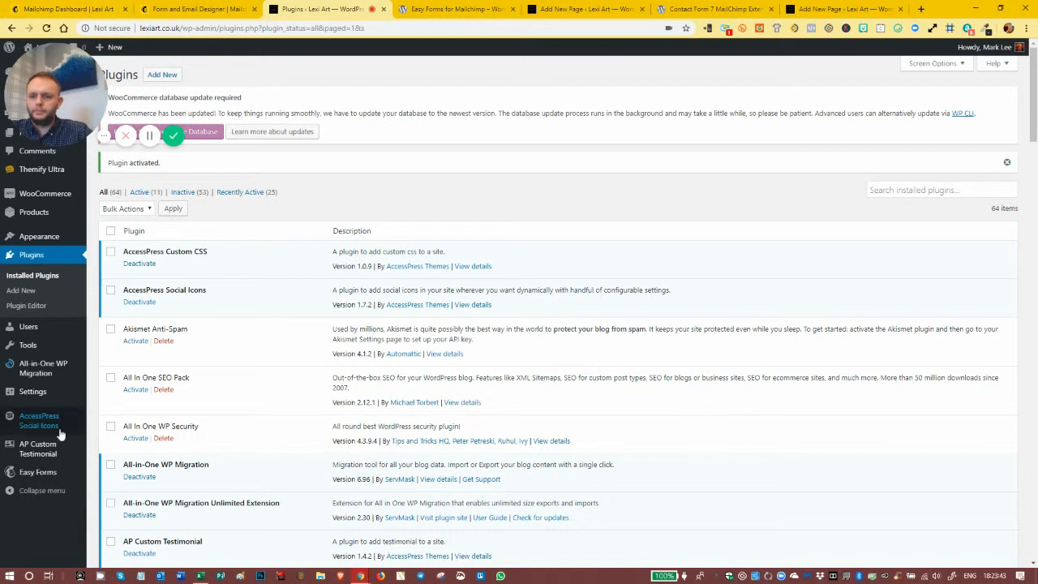
- Open the general settings of Easy Forms, where the Mailchimp API key is entered
mouse_move(41, 476)
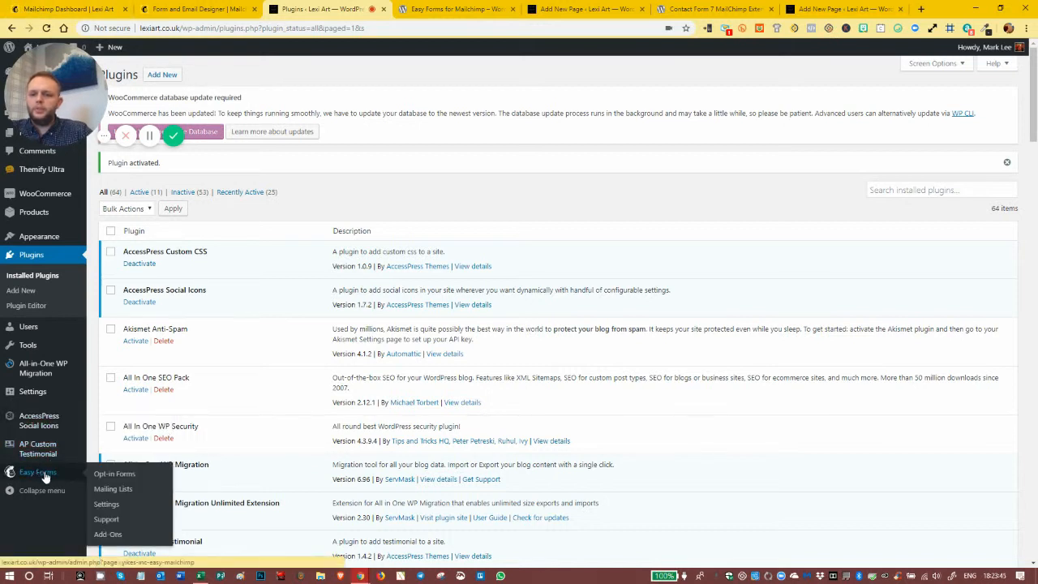
click(44, 476)
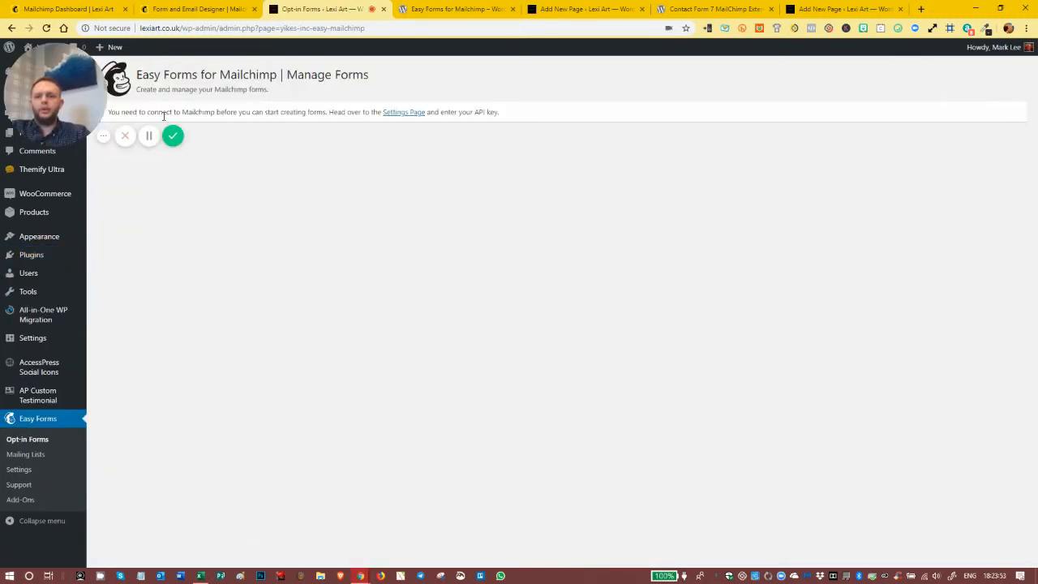
click(402, 113)
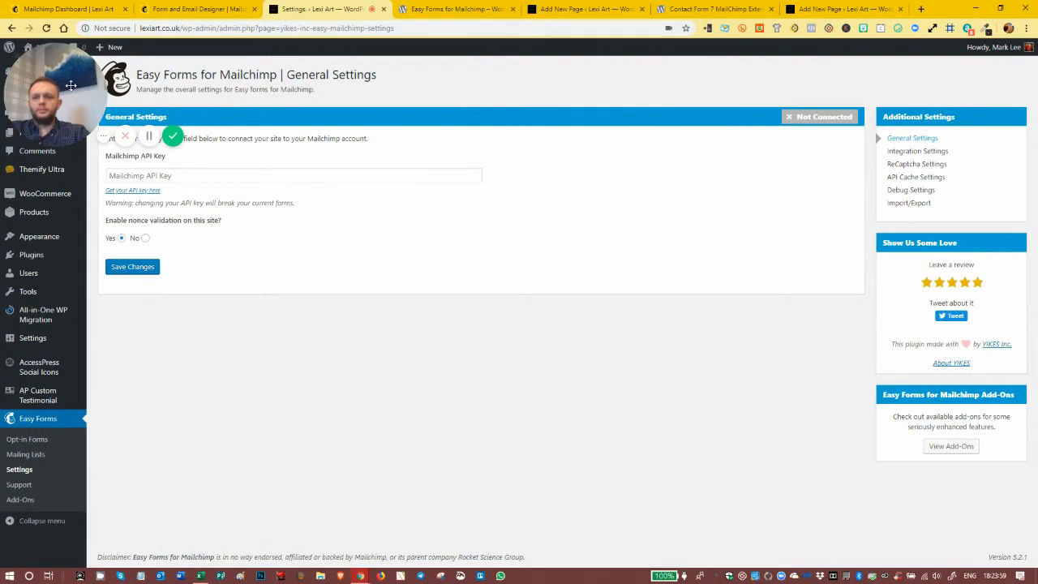
drag(291, 149, 991, 493)
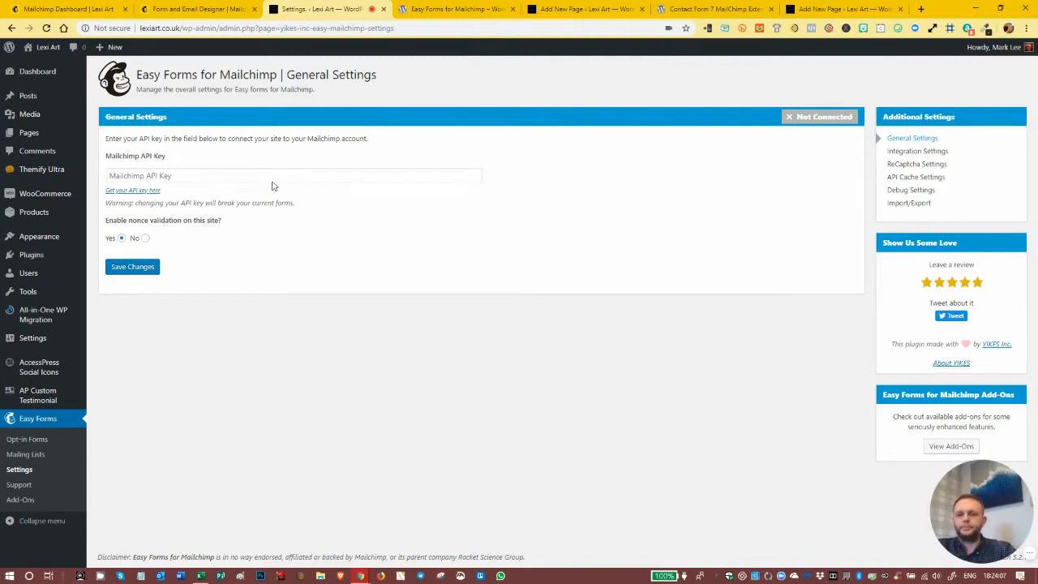
- Switch to the Mailchimp account and copy the most recently created API key from its API keys page
click(67, 7)
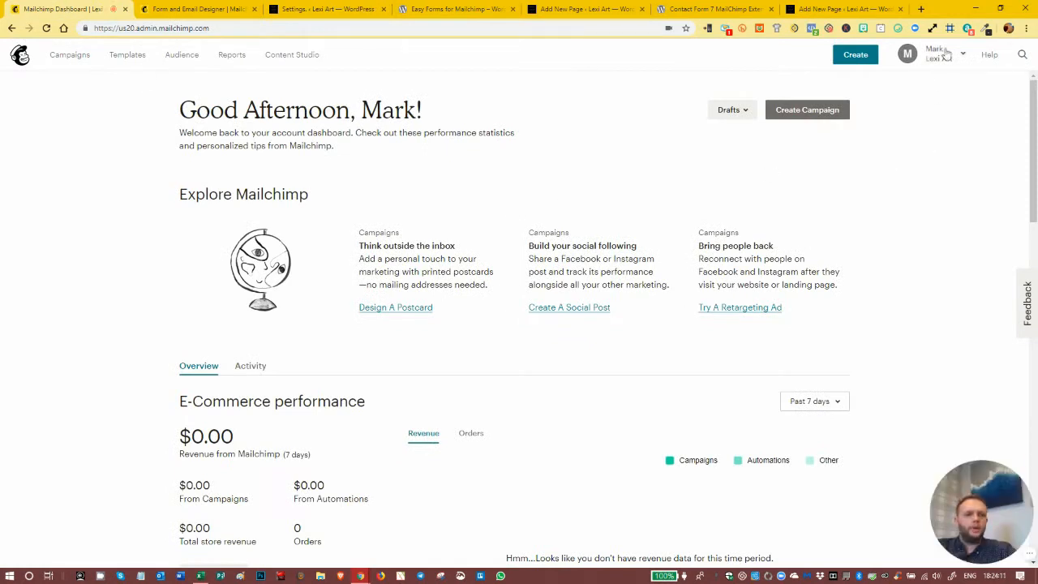
click(956, 59)
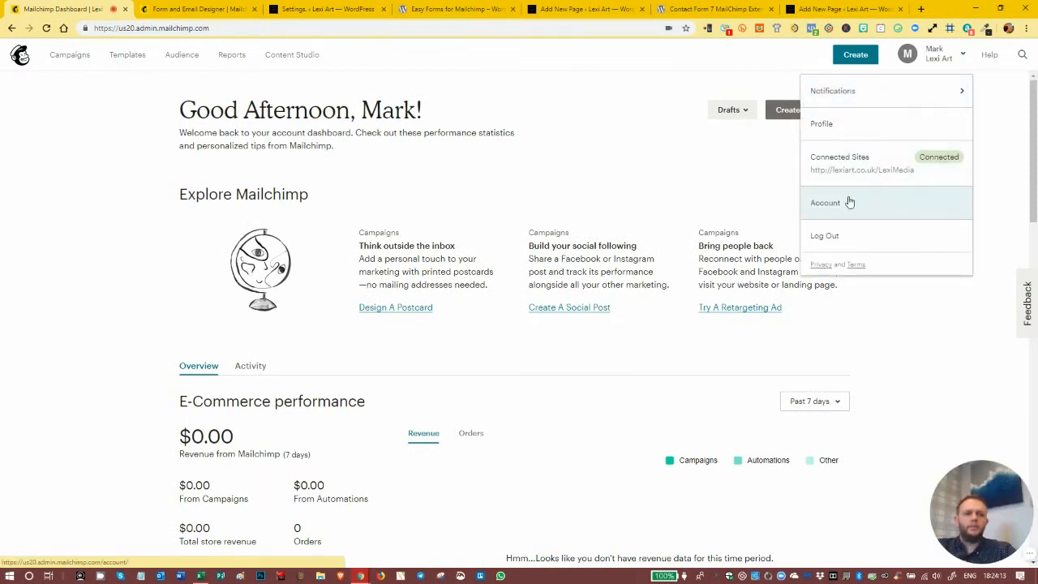
click(849, 202)
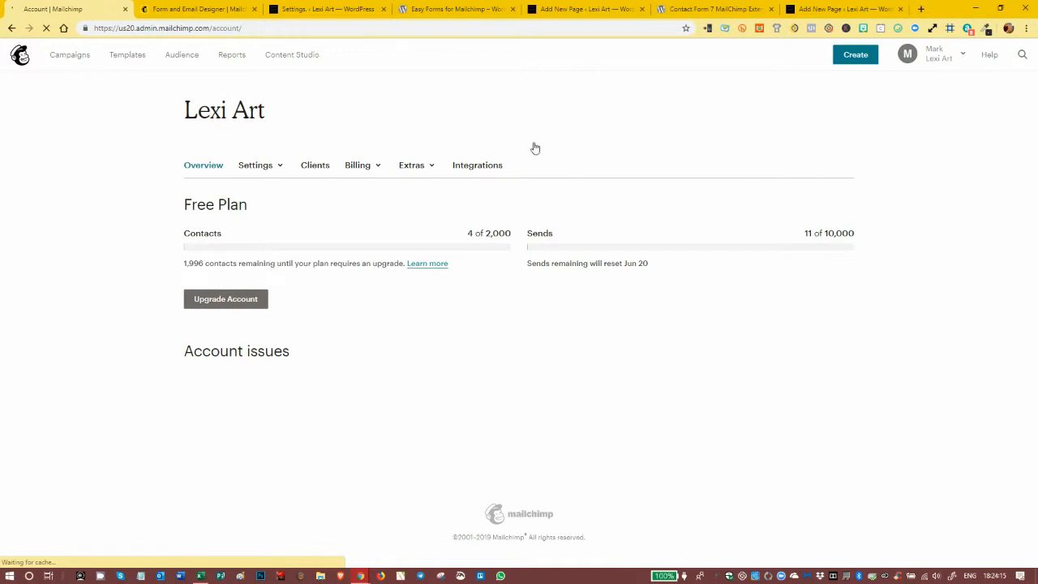
click(424, 169)
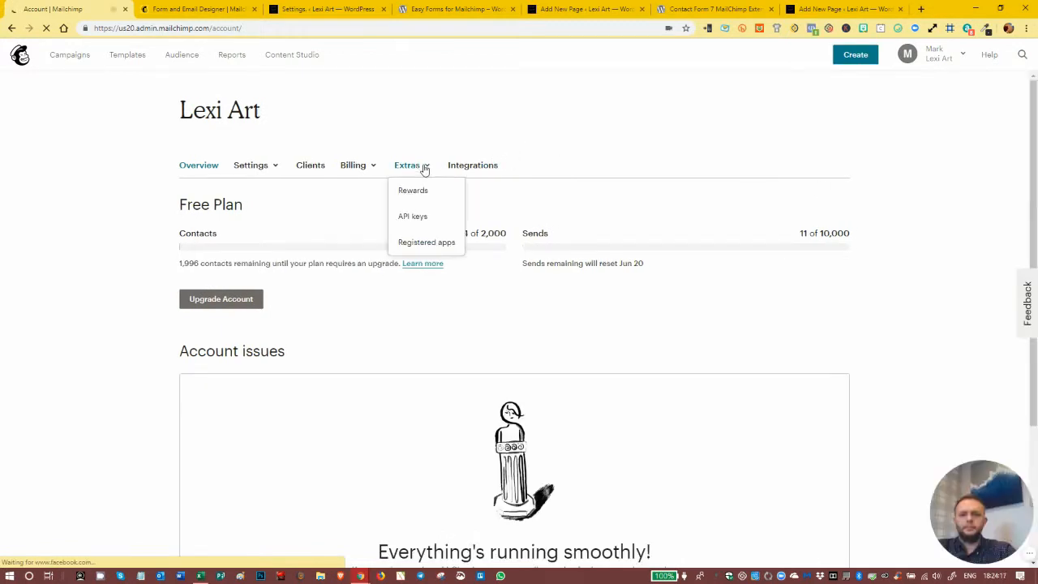
click(415, 219)
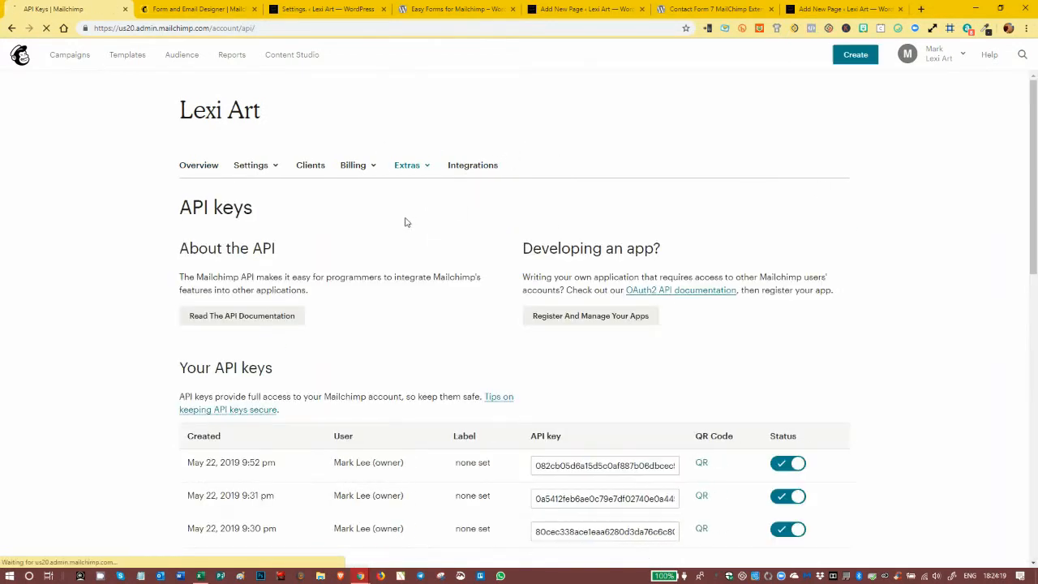
scroll(470, 267, down, 3)
click(589, 249)
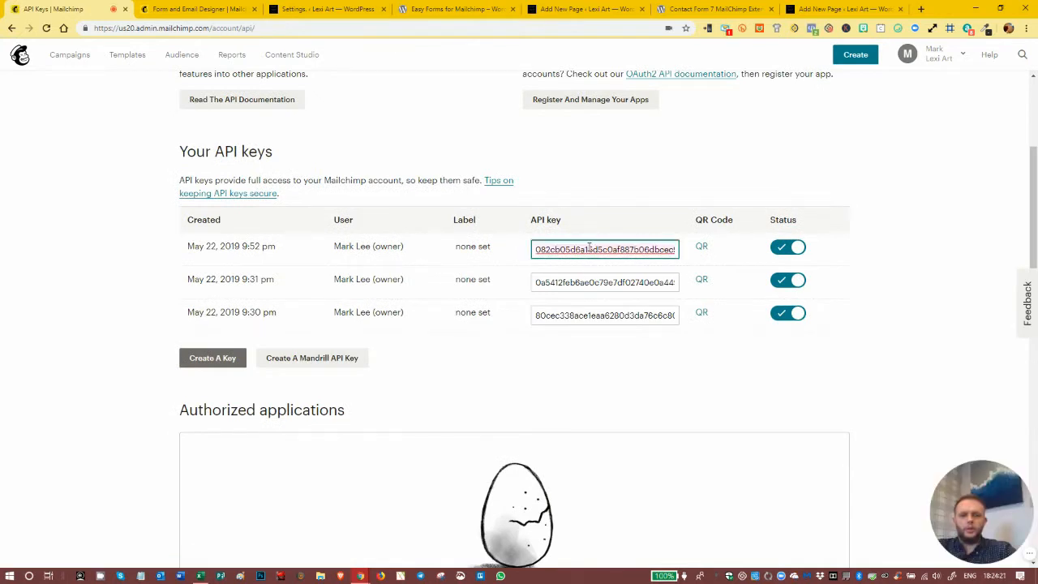
right_click(589, 250)
click(619, 285)
- Paste the copied key into the Mailchimp API Key field of the Easy Forms general settings and save the changes
click(309, 12)
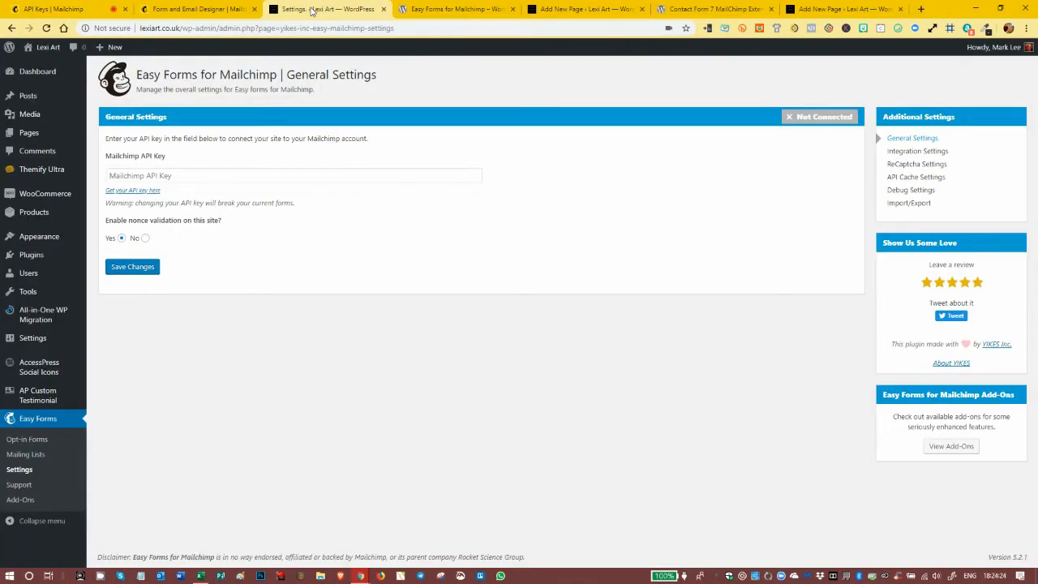
right_click(148, 175)
click(192, 260)
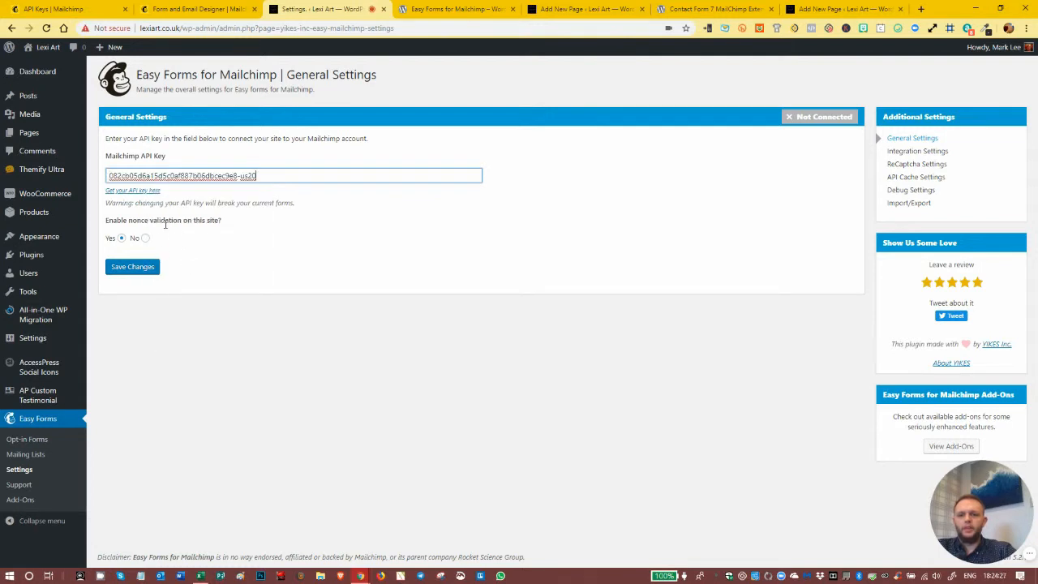
click(130, 217)
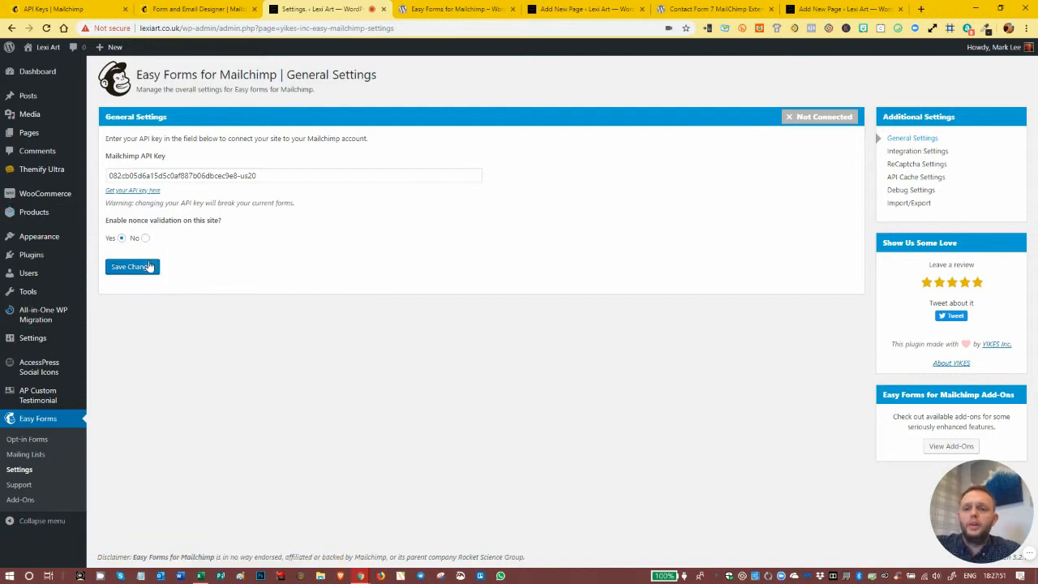
click(134, 268)
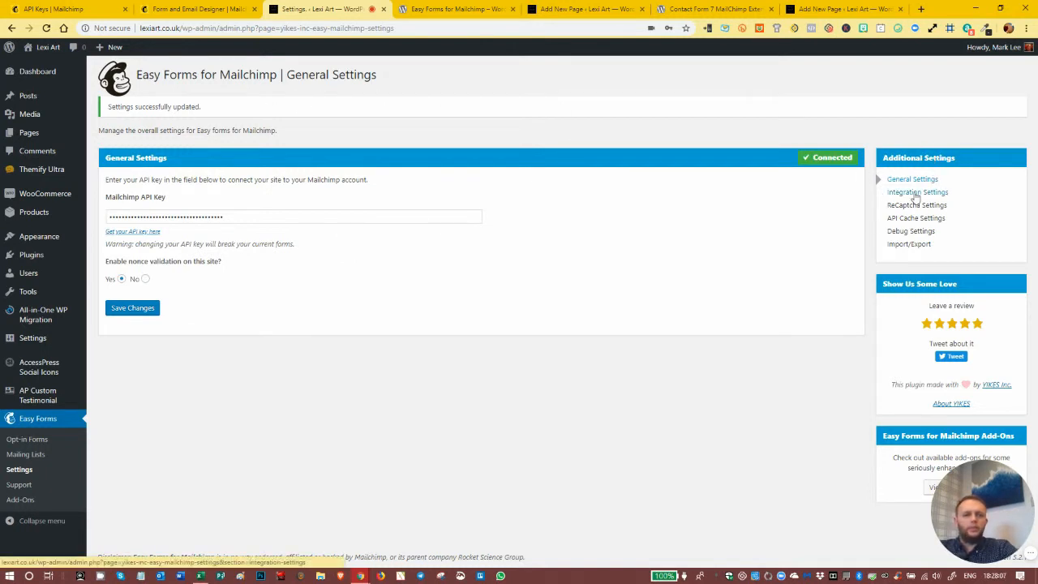
- Review the Integration, ReCaptcha, API Cache and Debug settings of Easy Forms
click(915, 194)
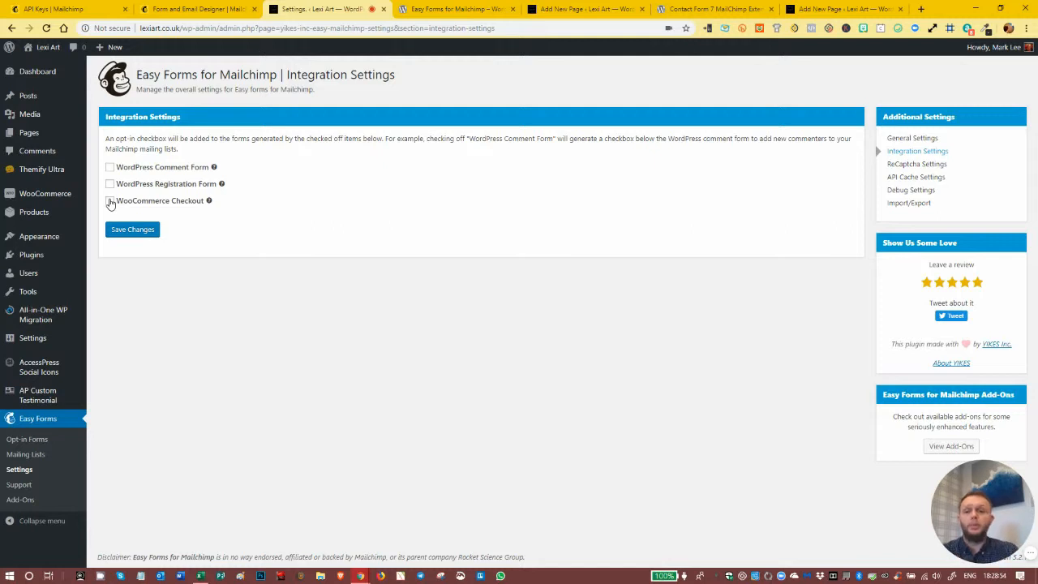
click(928, 164)
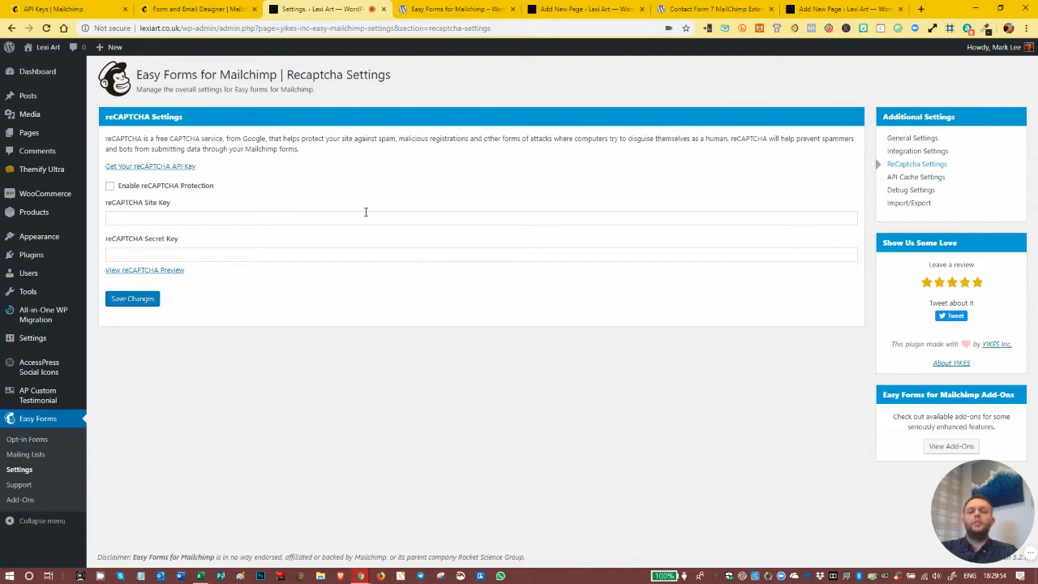
click(916, 178)
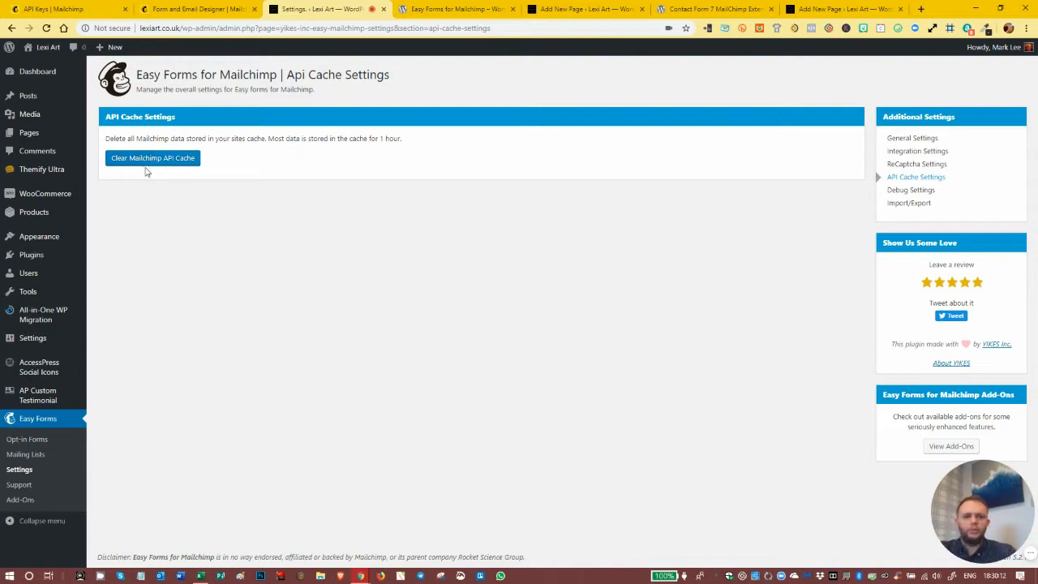
click(908, 191)
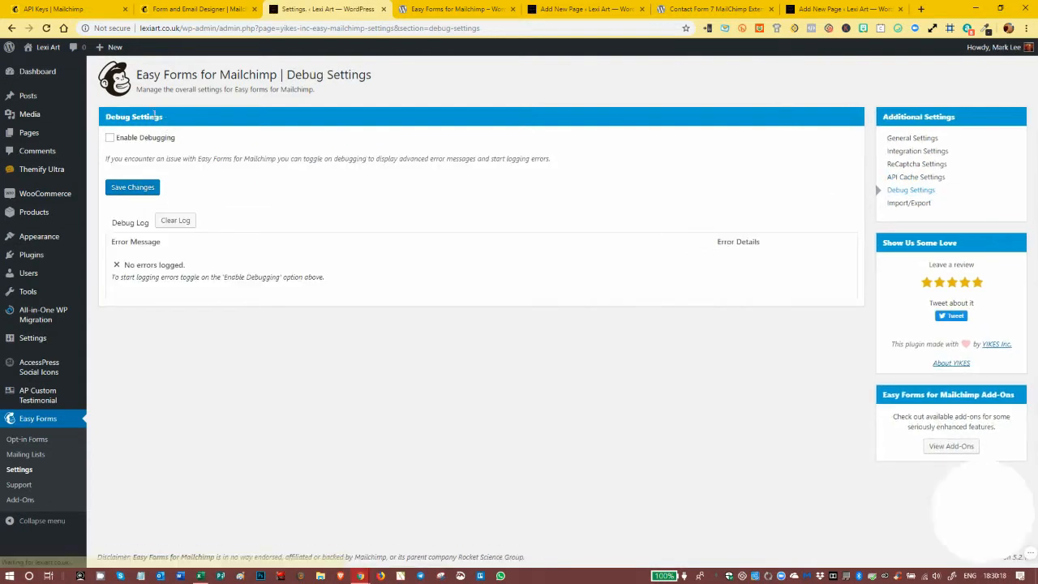
- Enable debugging in the Easy Forms Debug Settings, save the changes, and review the Import/Export options
click(111, 139)
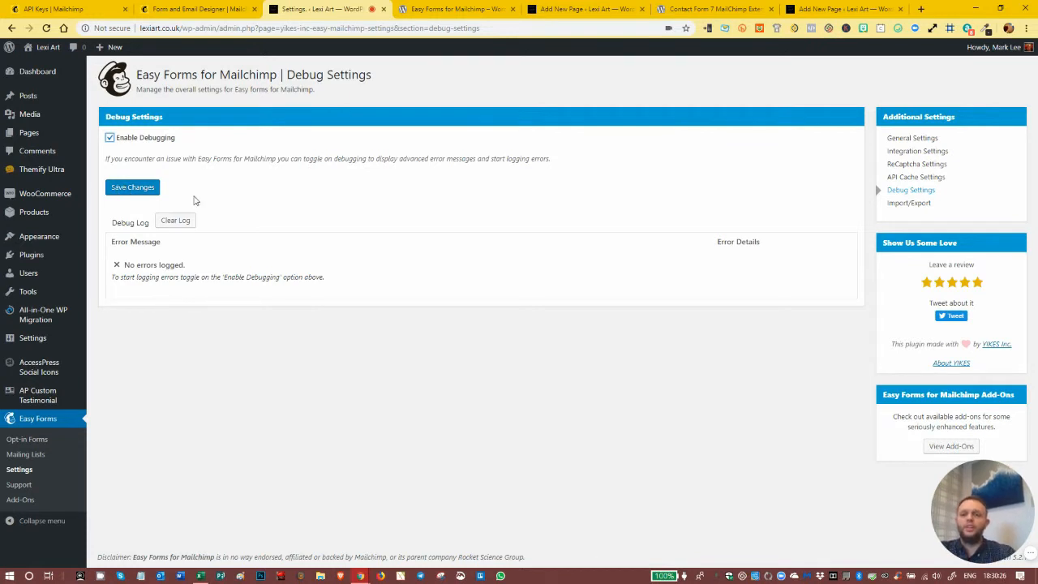
click(138, 190)
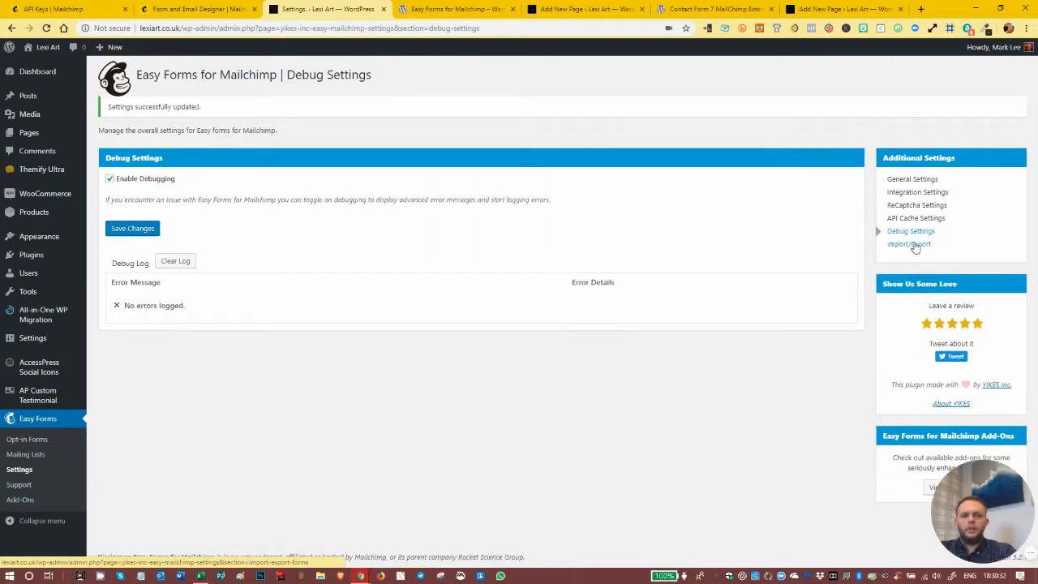
click(914, 244)
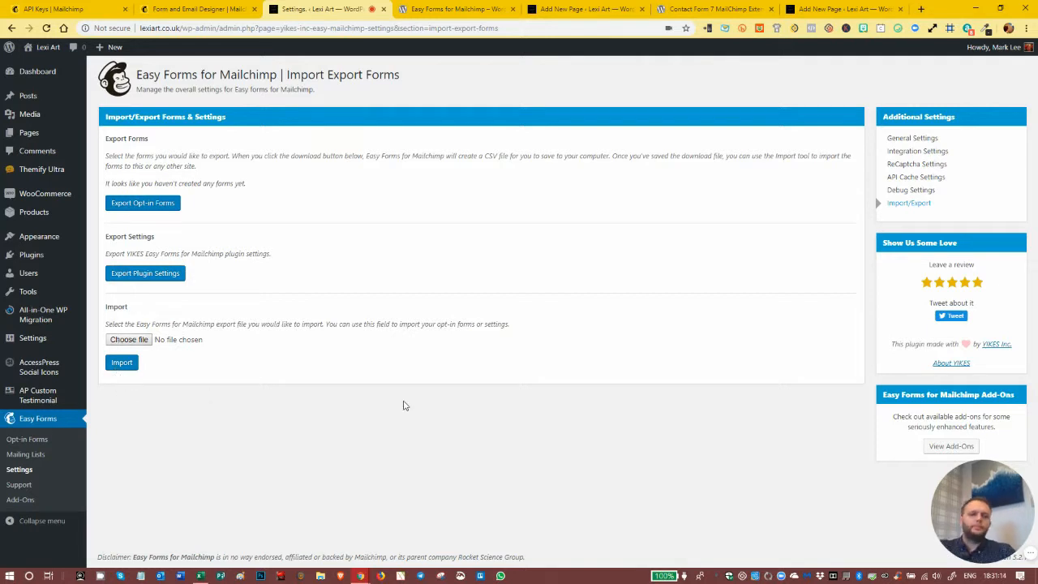
- Open the opt-in forms management page and name a new signup form "WordPress MailChimp Form 2"
click(32, 439)
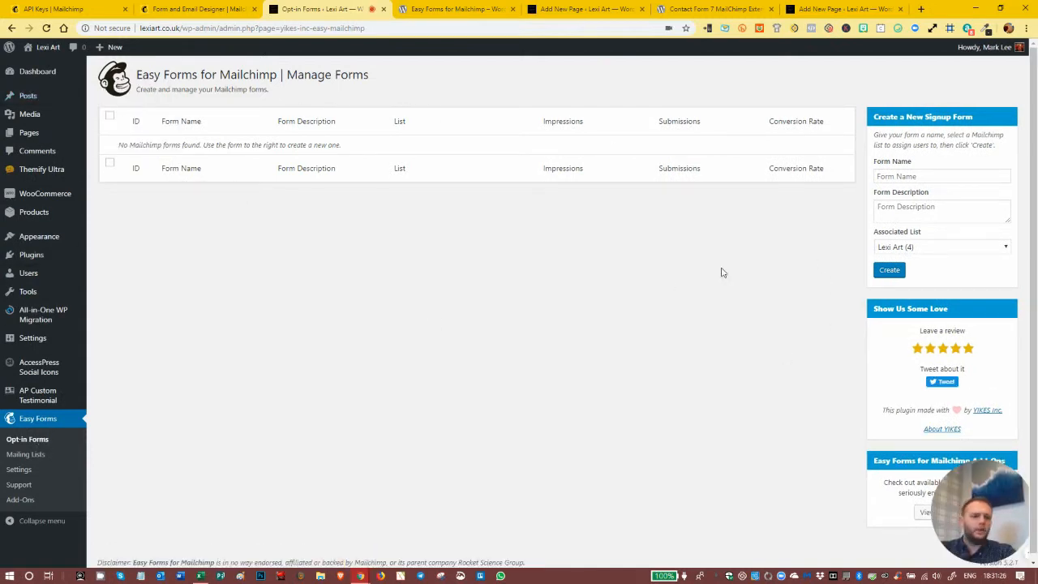
scroll(758, 283, down, 1)
scroll(796, 295, up, 1)
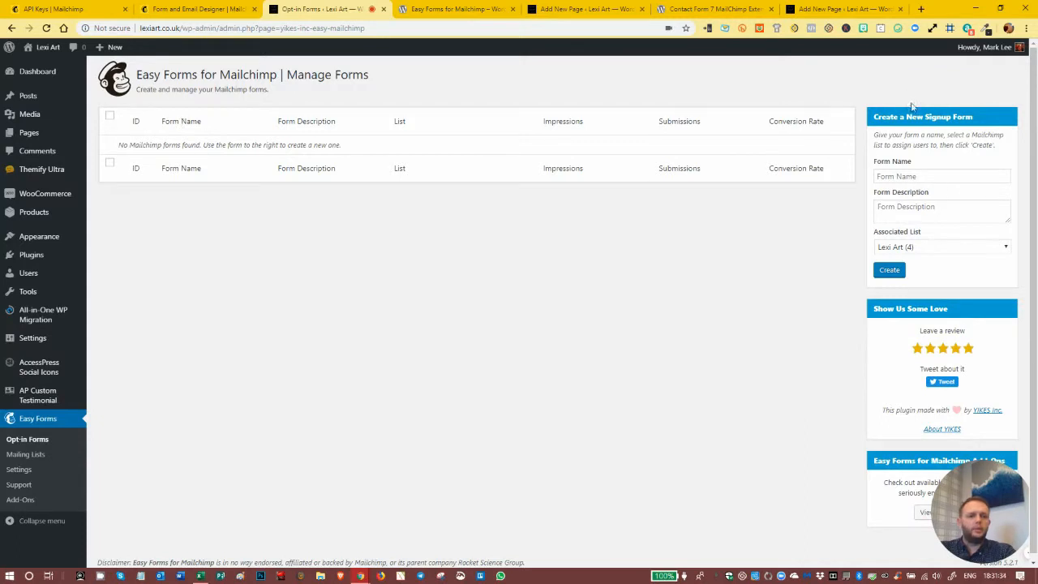
click(925, 175)
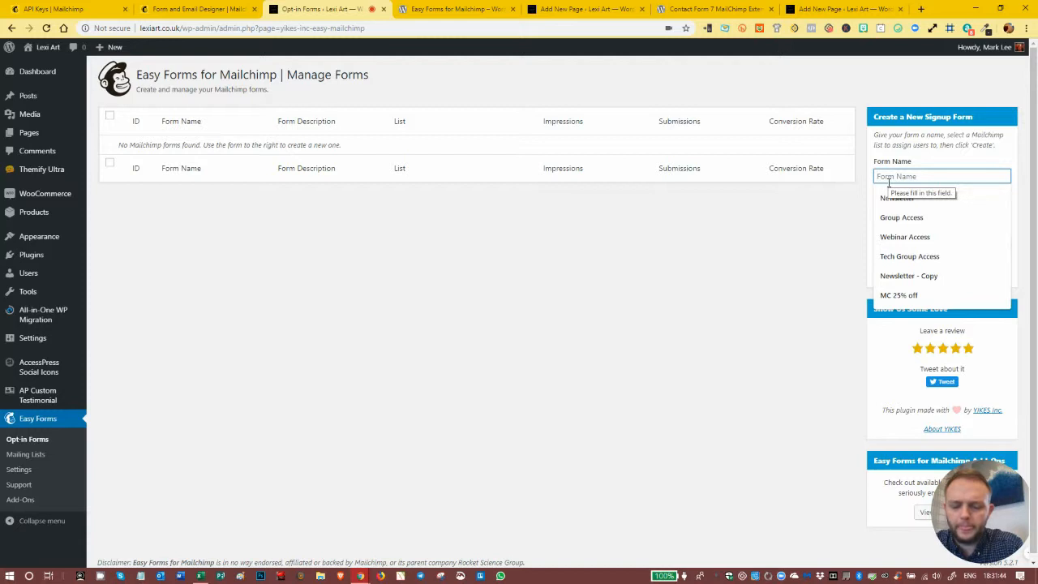
text(Wo)
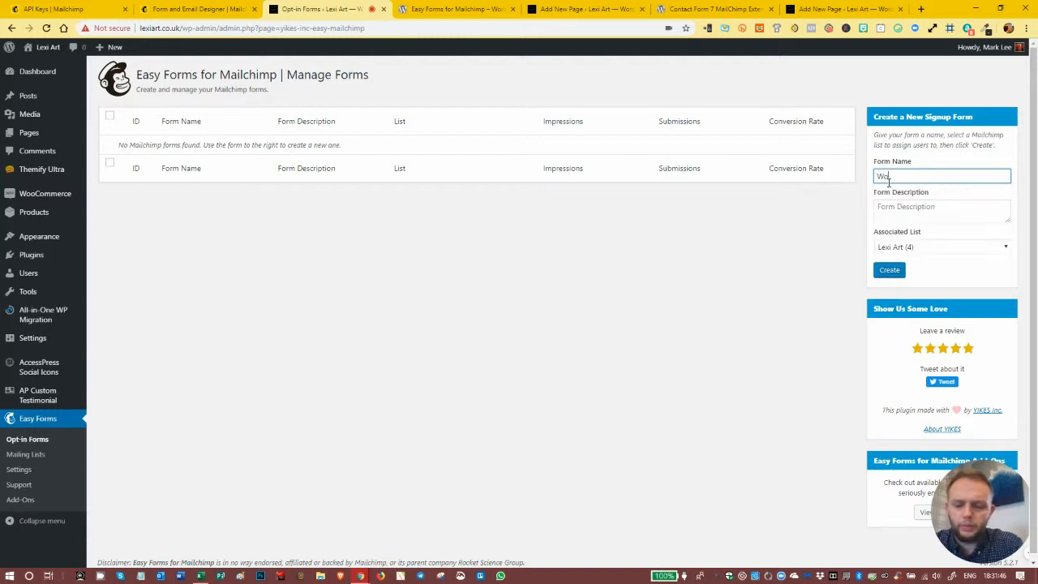
text(rdPress Mialc)
key(BackSpace)
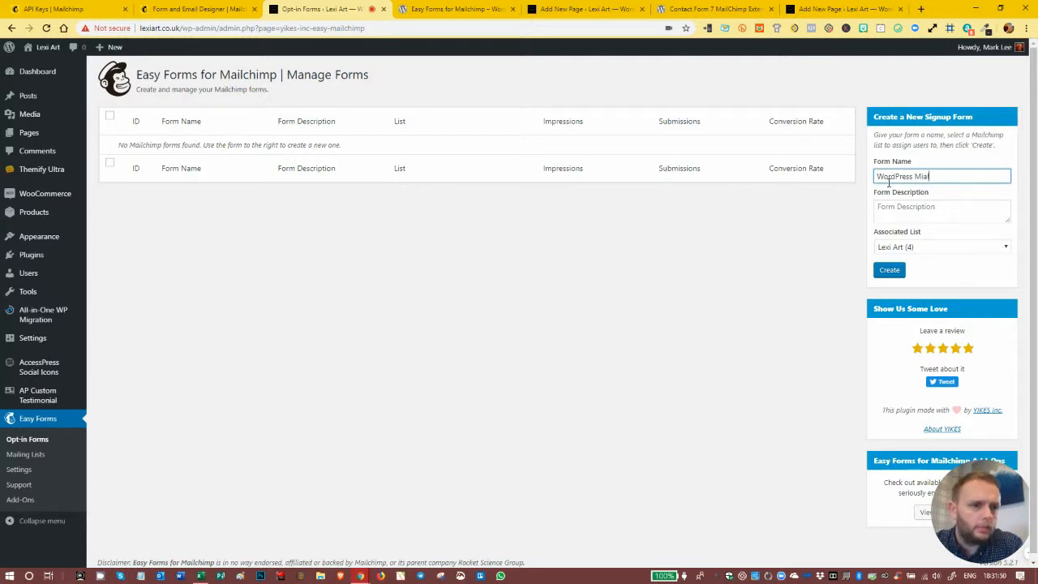
text(ailChi)
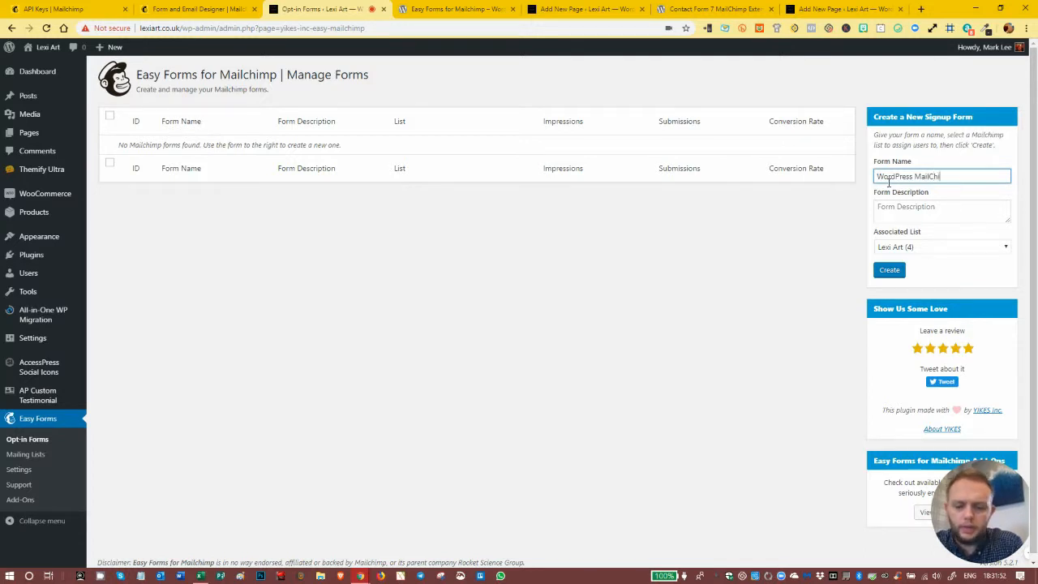
text(mp)
text(Form 2)
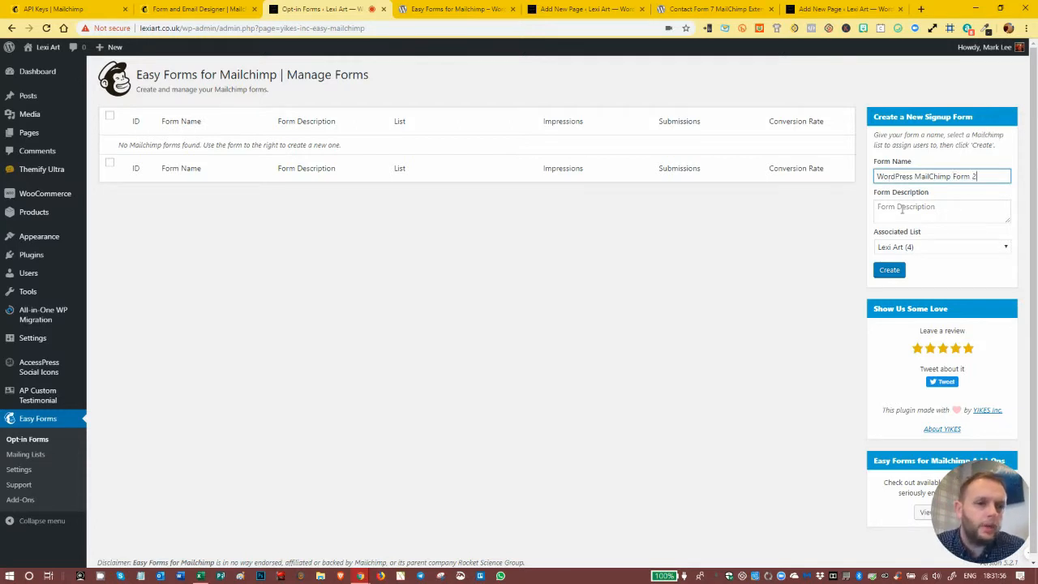
- Associate the new signup form with the Lexi Art list, leave its description empty, and create the form
click(902, 209)
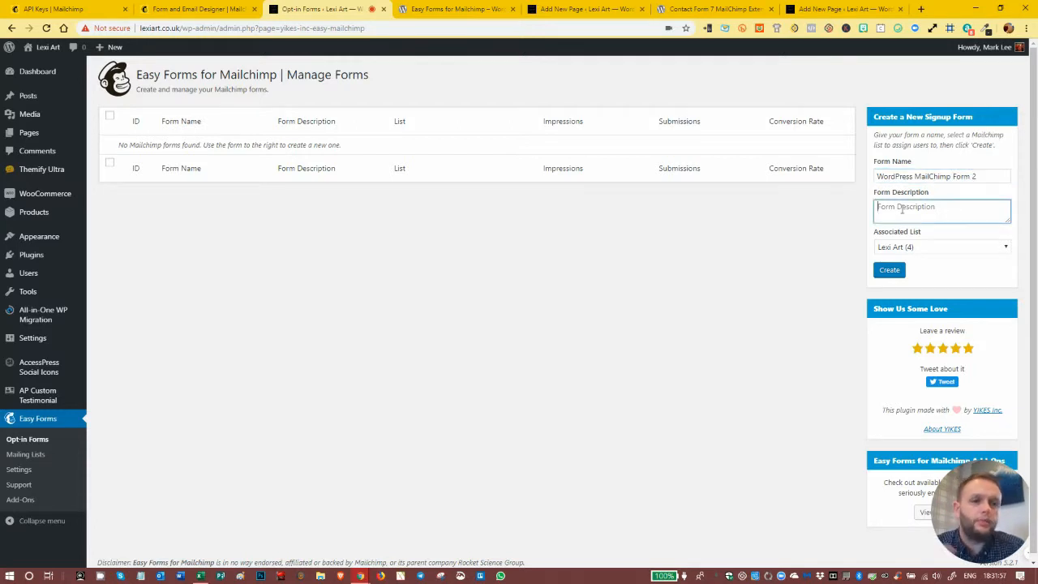
click(921, 248)
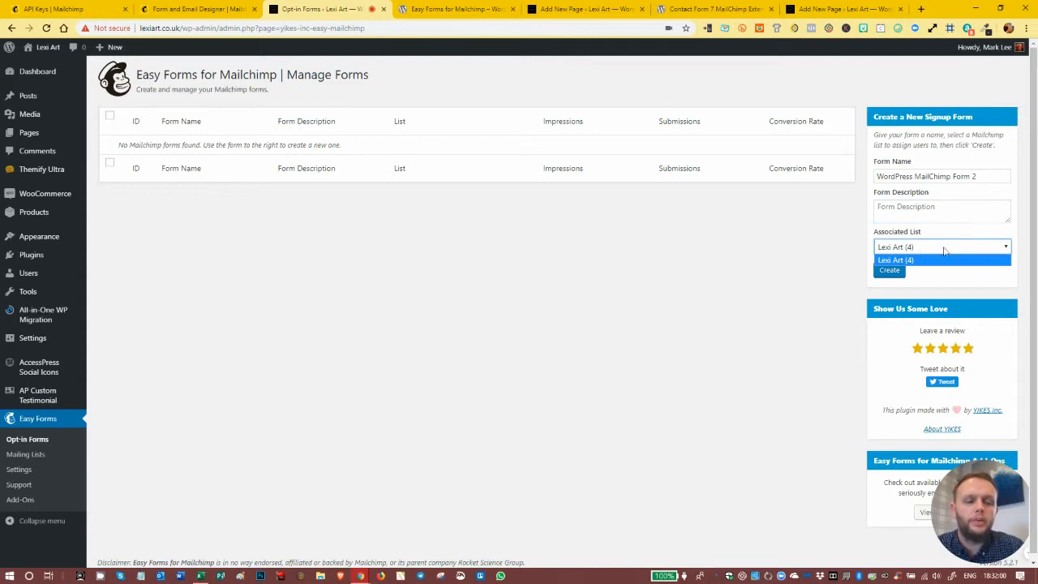
click(915, 261)
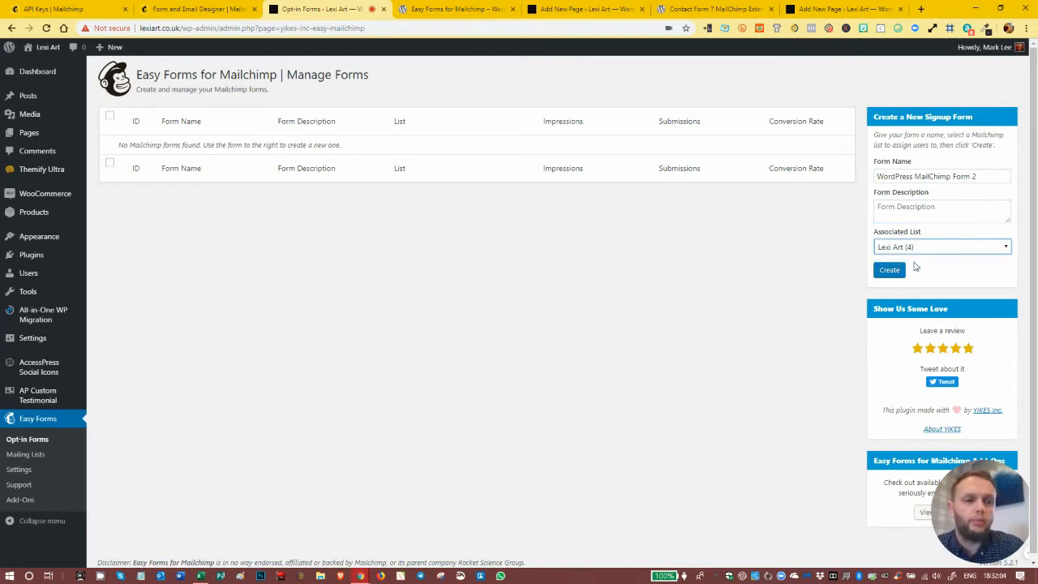
click(889, 272)
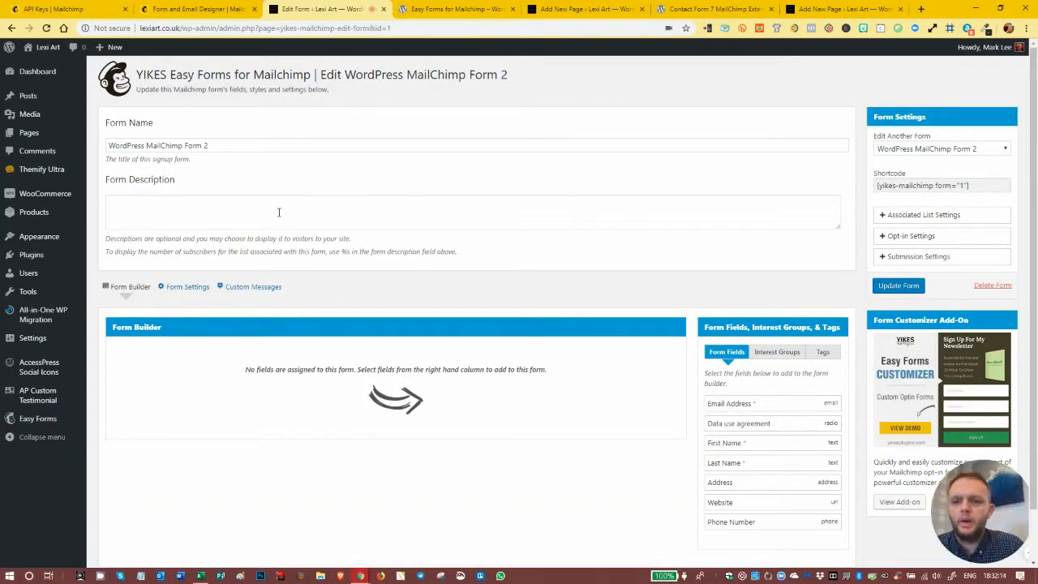
- Examine the signup form's fields and the data use agreement's settings in the Mailchimp form builder, and return to the WordPress form editor
scroll(233, 189, down, 1)
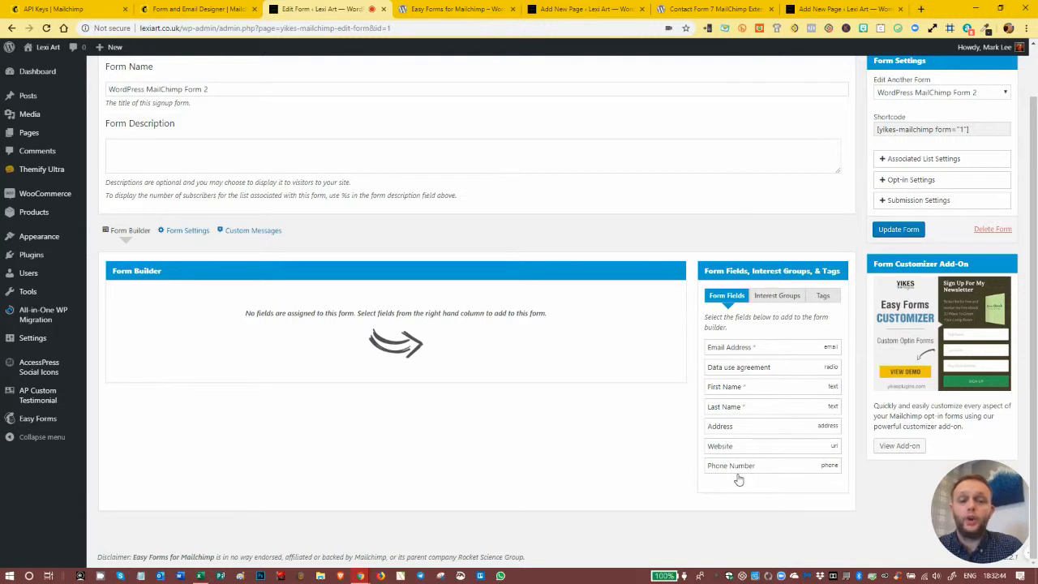
click(197, 8)
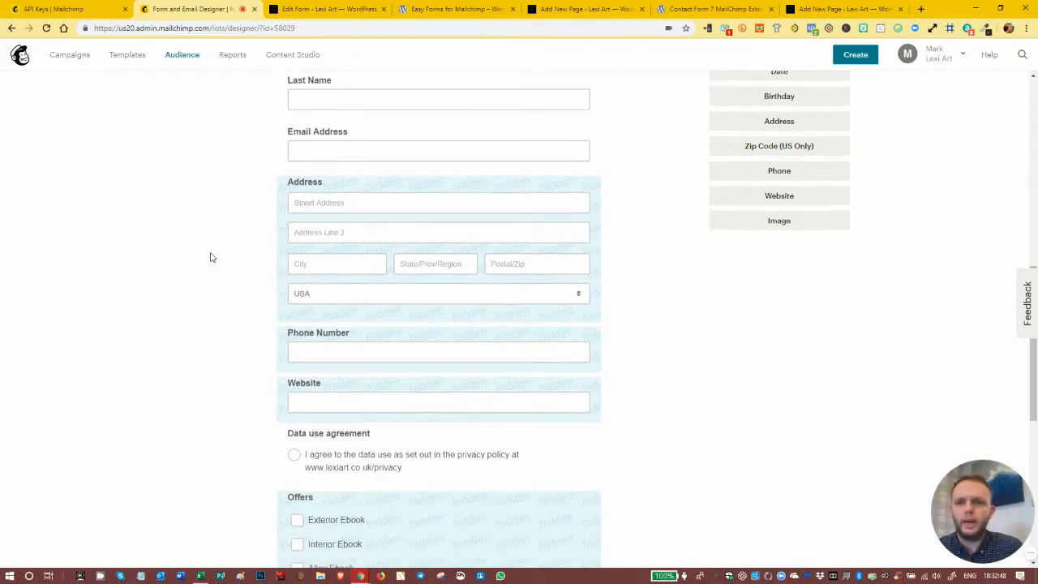
scroll(212, 257, down, 7)
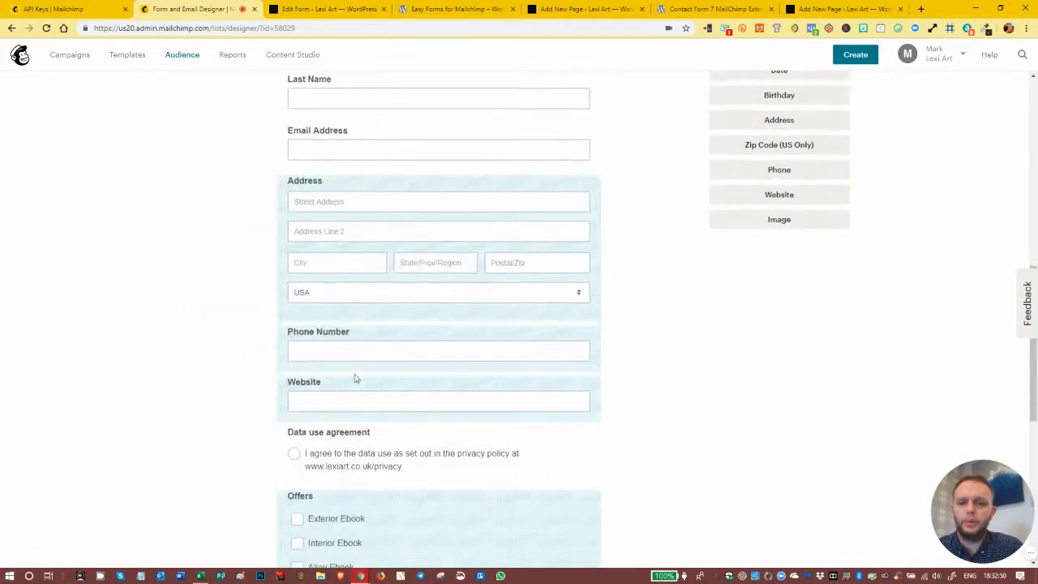
scroll(354, 378, down, 3)
scroll(354, 378, down, 2)
scroll(354, 378, up, 9)
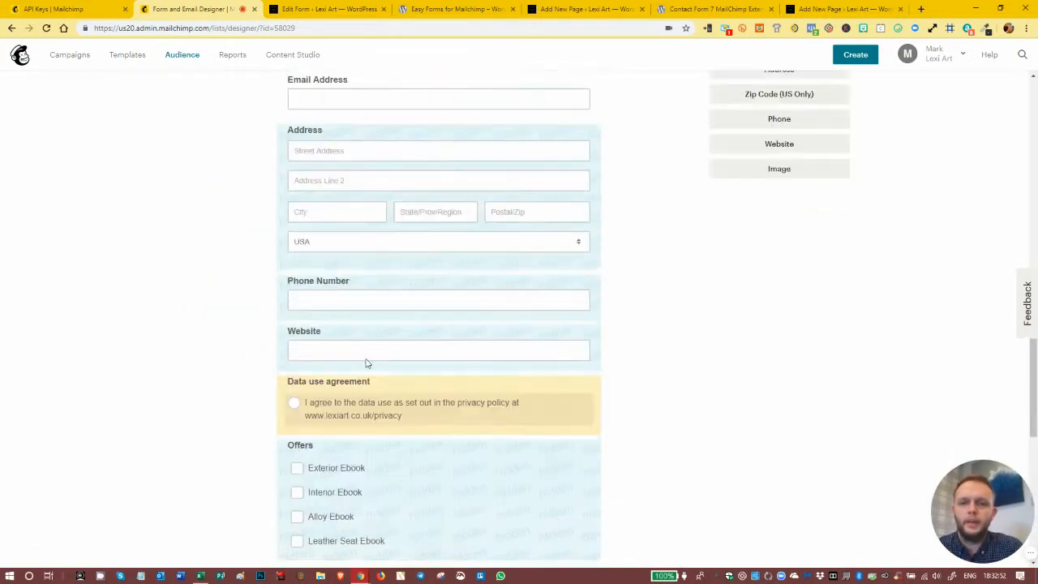
scroll(364, 362, down, 8)
click(381, 315)
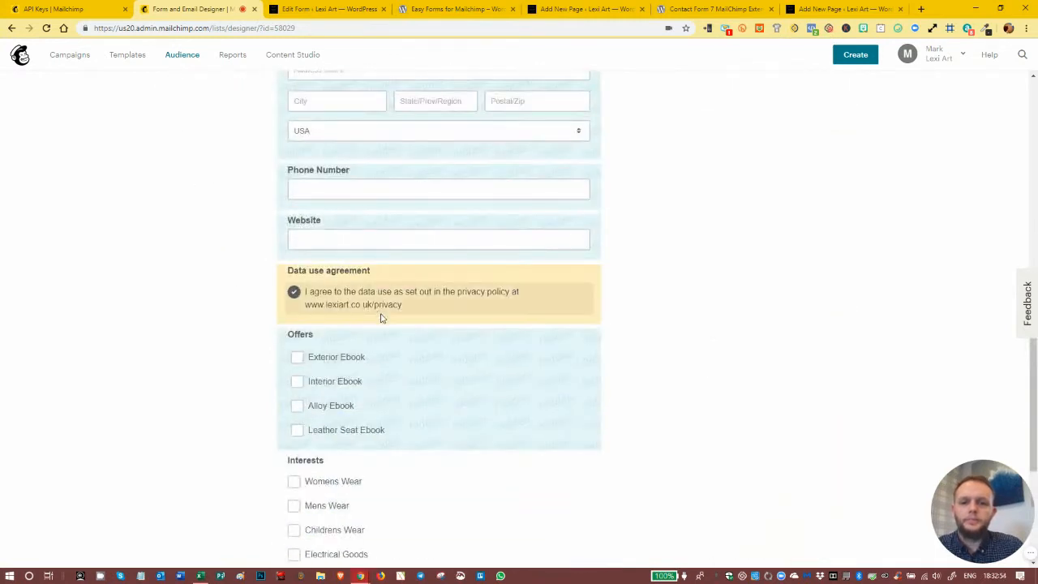
scroll(644, 334, up, 2)
scroll(642, 334, up, 2)
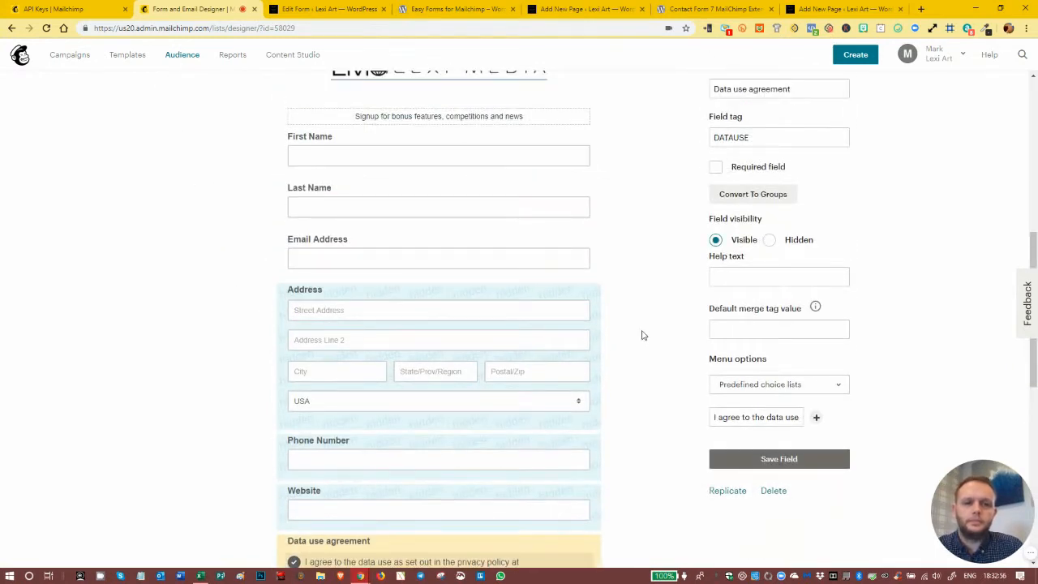
scroll(642, 334, up, 4)
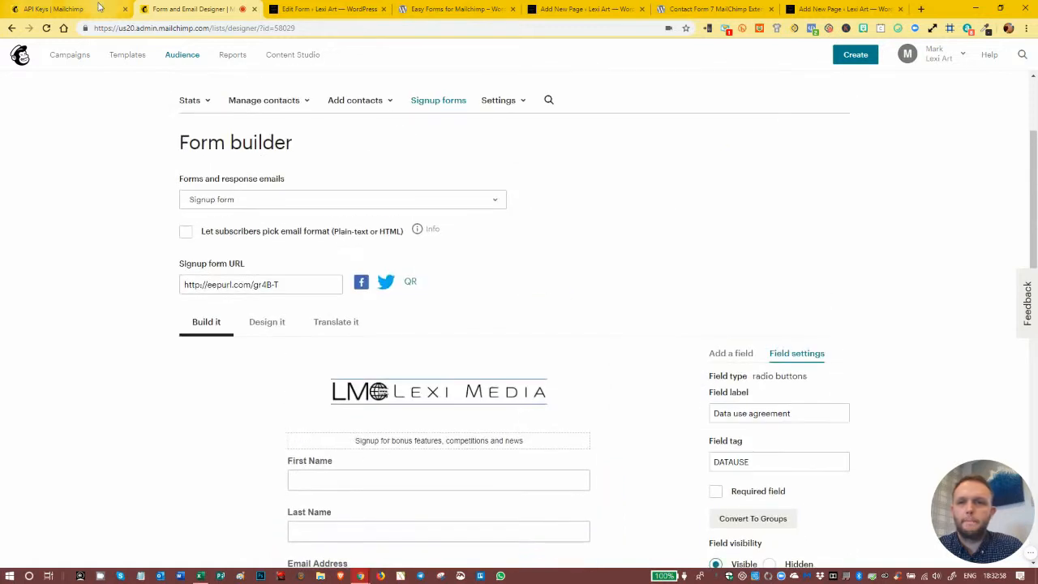
click(89, 12)
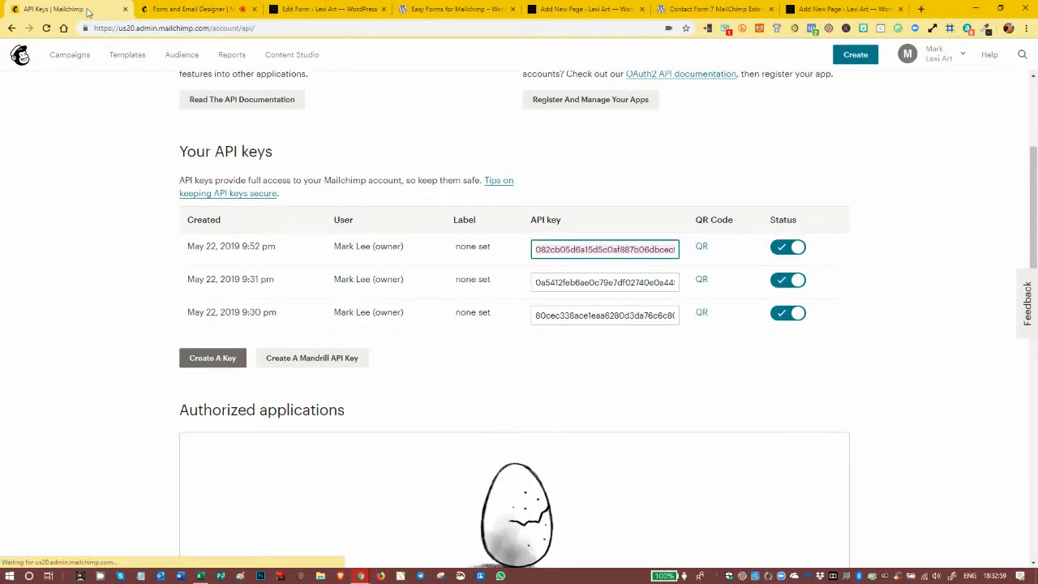
click(444, 10)
click(345, 9)
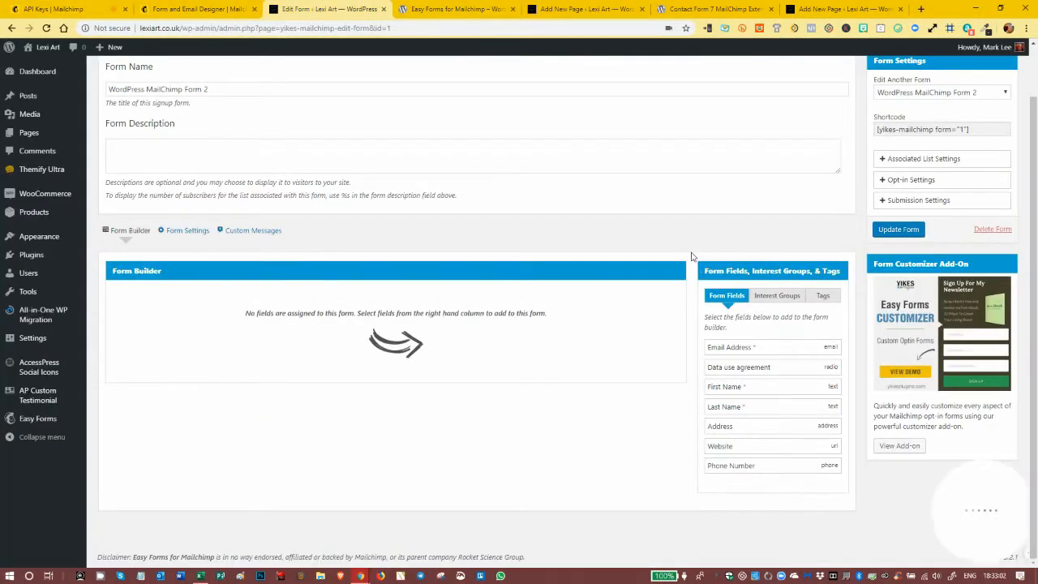
- Add the Email Address, First Name, Last Name and Data use agreement fields to the form, placing Email Address below Last Name
click(764, 351)
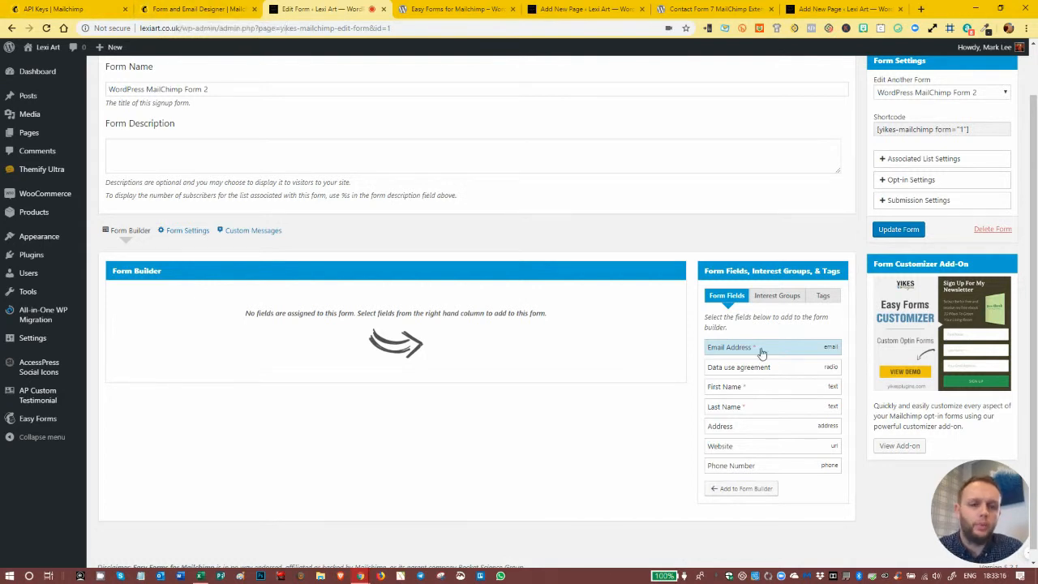
click(745, 390)
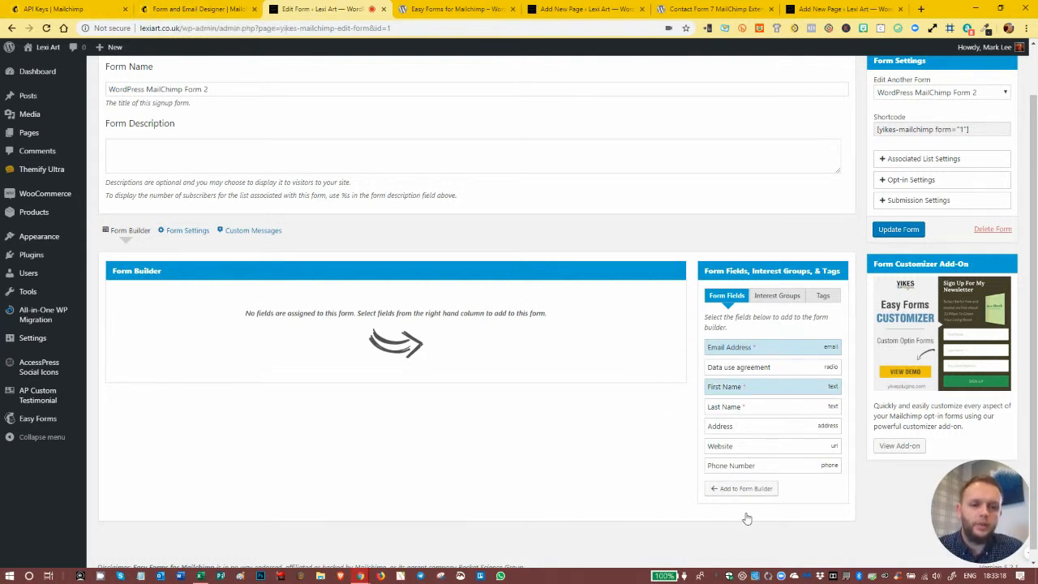
click(743, 489)
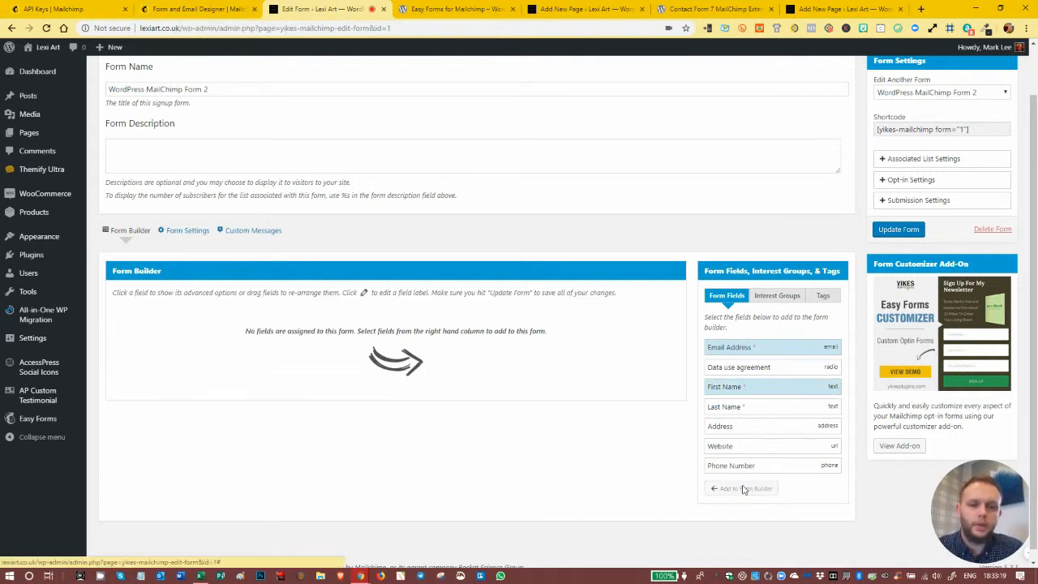
click(740, 409)
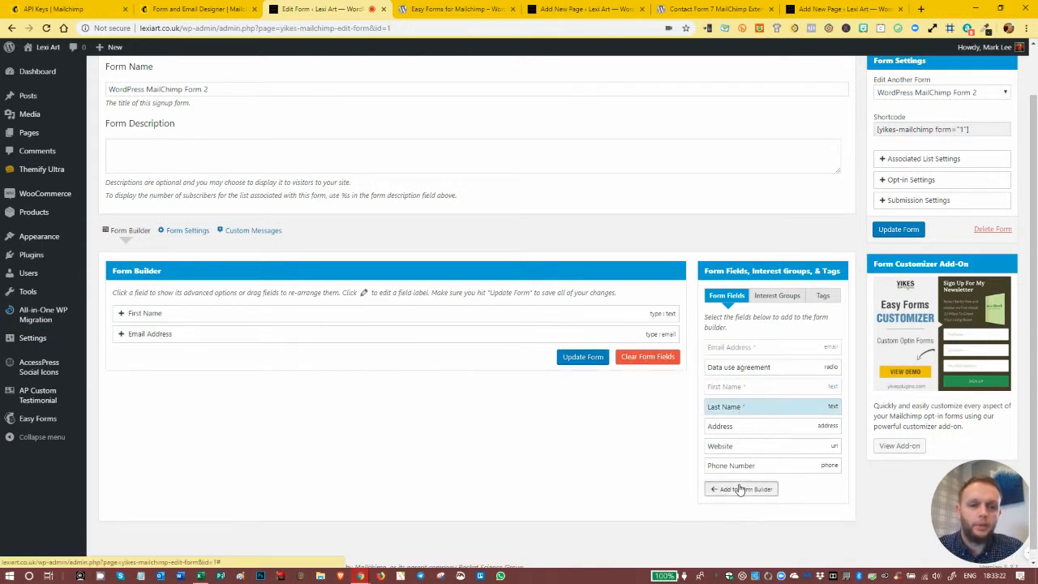
click(738, 489)
click(733, 369)
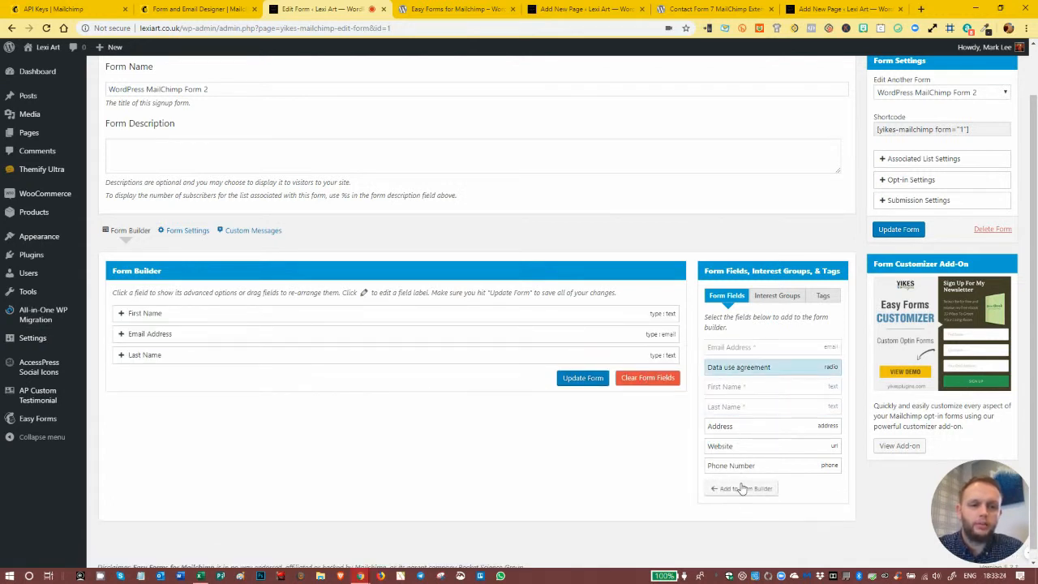
click(742, 489)
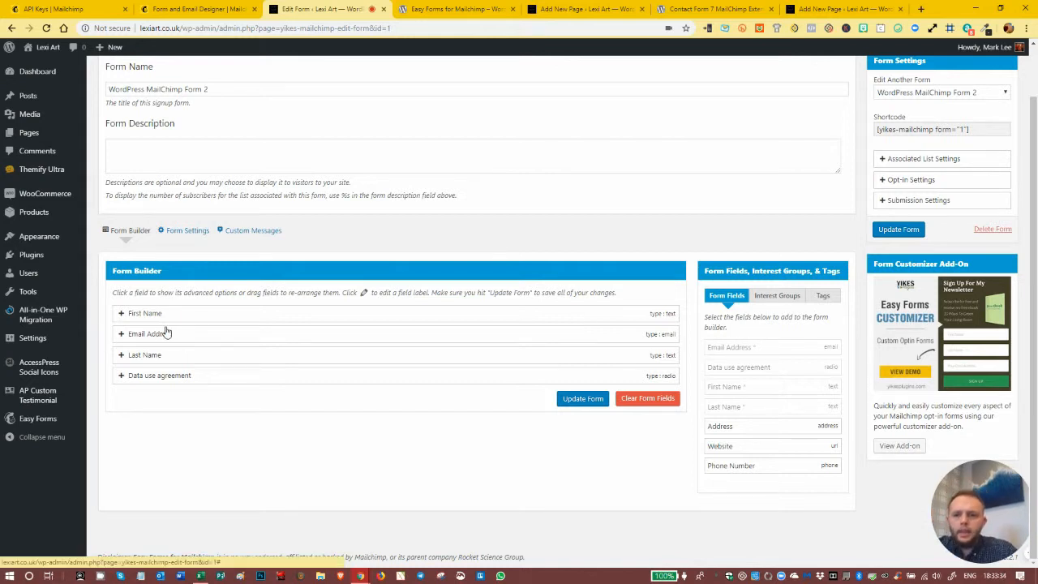
mouse_move(289, 337)
mouse_down()
mouse_move(284, 373)
mouse_move(285, 309)
mouse_move(278, 378)
mouse_move(285, 304)
mouse_move(289, 382)
mouse_move(284, 308)
mouse_move(289, 354)
mouse_up()
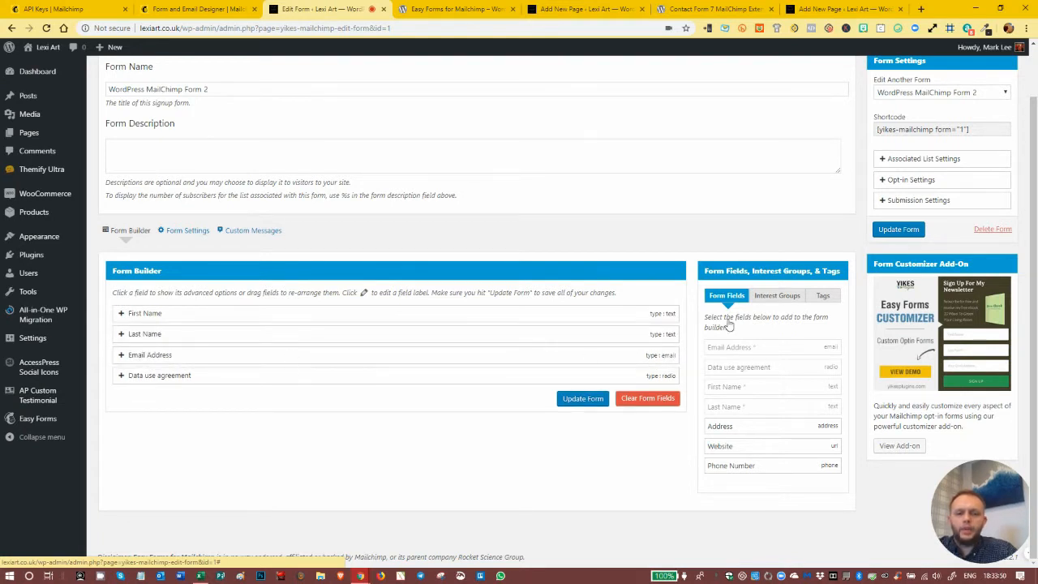
- Expand the advanced options of the form's First Name field and set its placeholder to "This is a Plcae Holder"
click(122, 315)
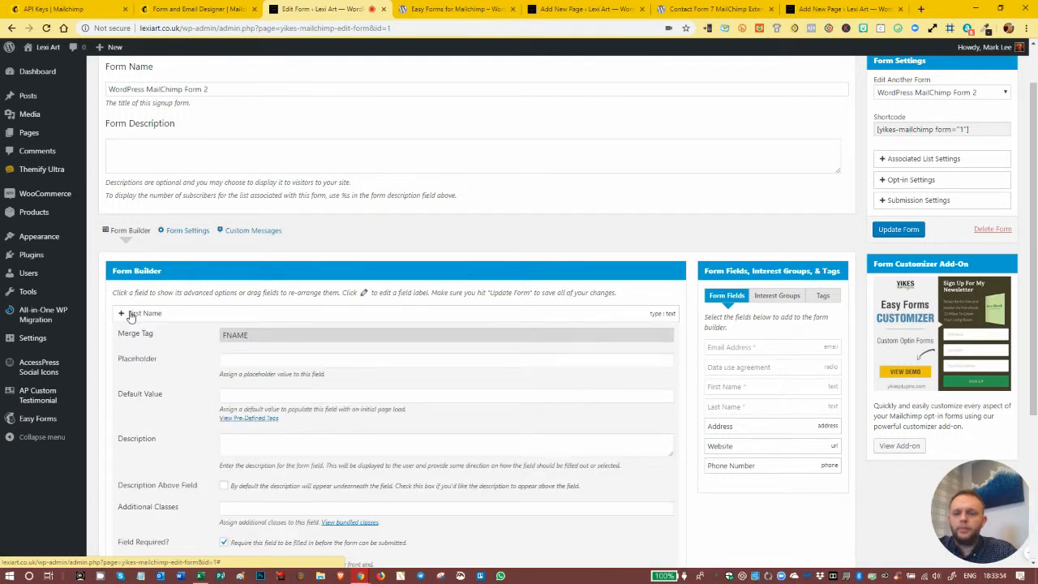
scroll(340, 329, down, 2)
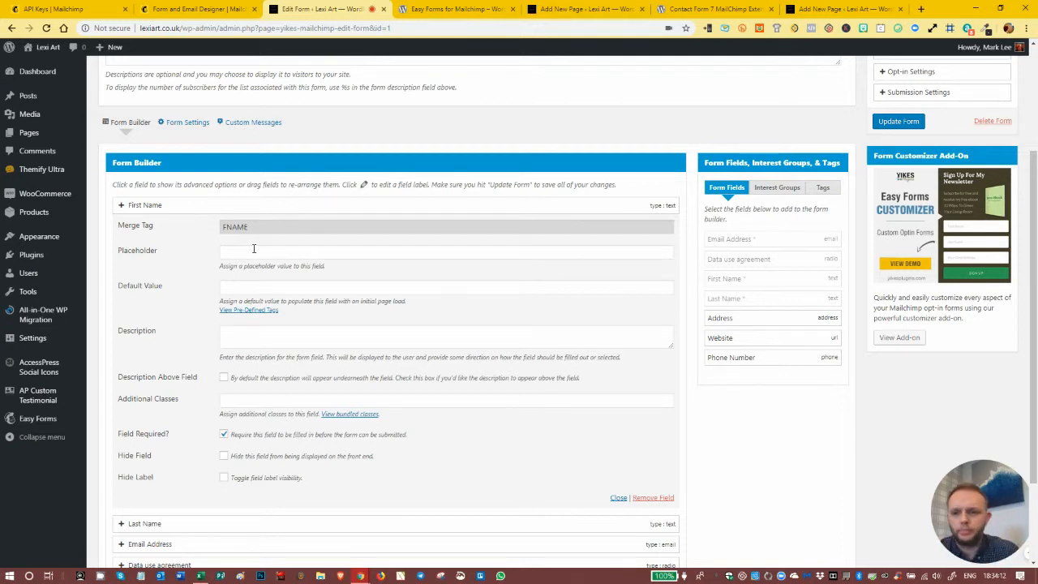
click(267, 251)
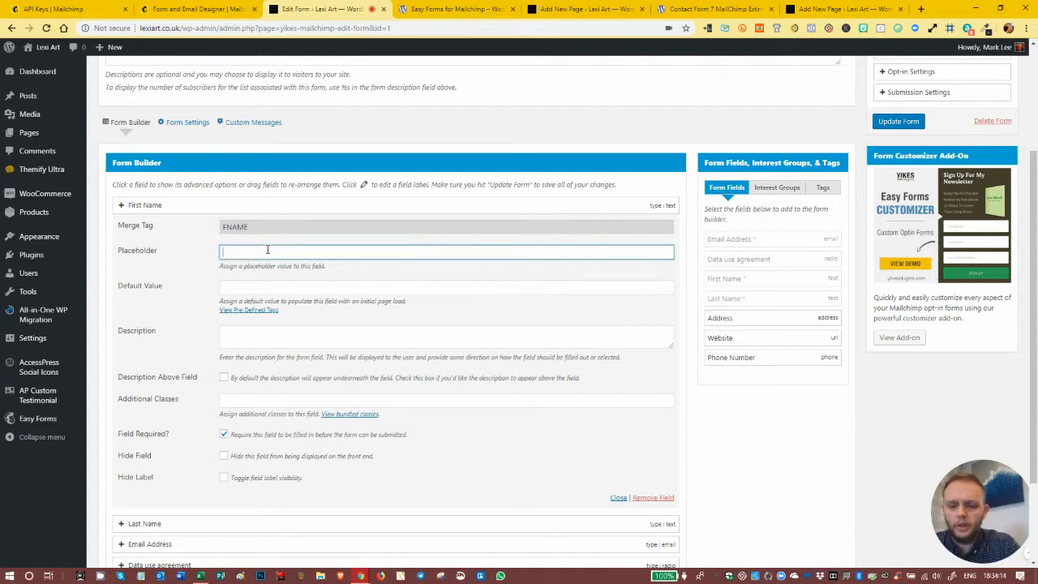
text(This)
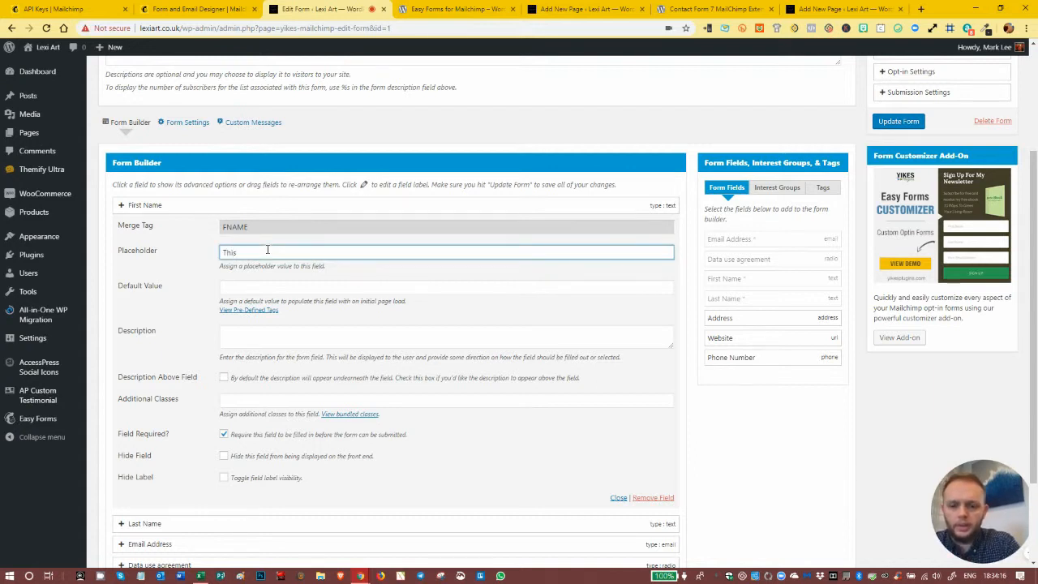
text( is a Plcae Holder)
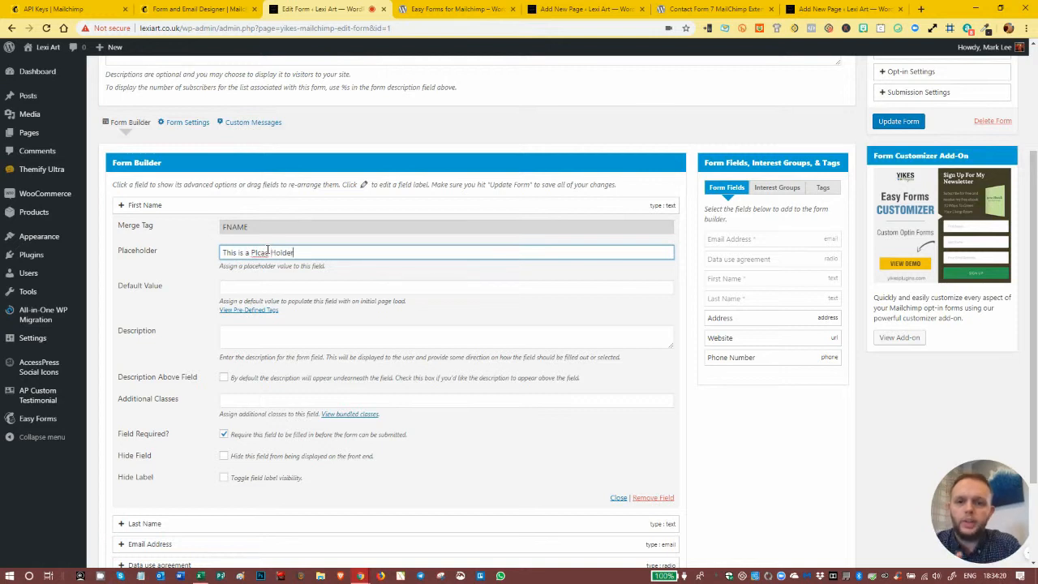
- Correct the First Name placeholder to "This is a Place Holder" and review the field's default value, description and additional classes options
right_click(268, 252)
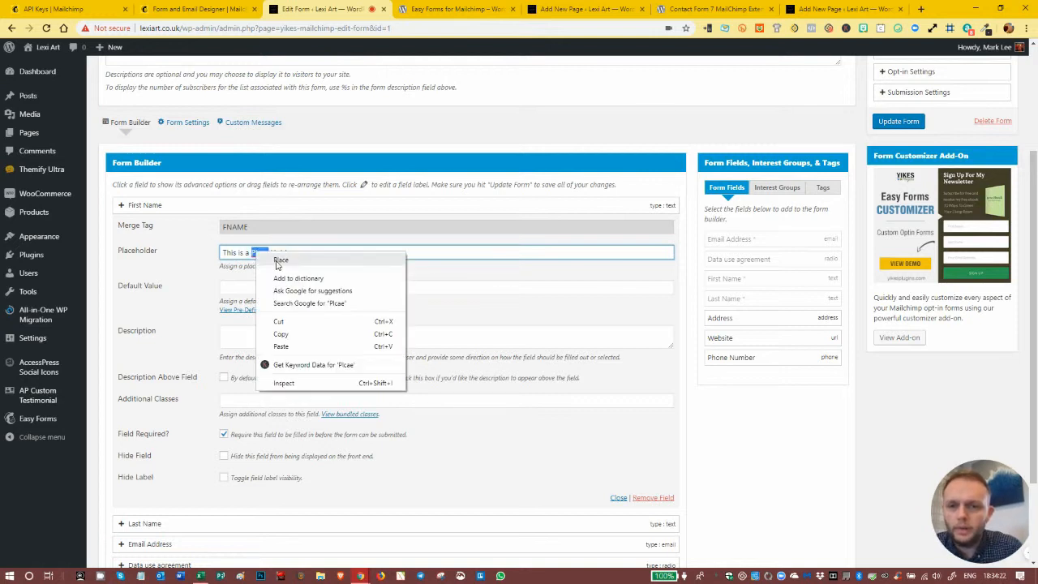
click(280, 260)
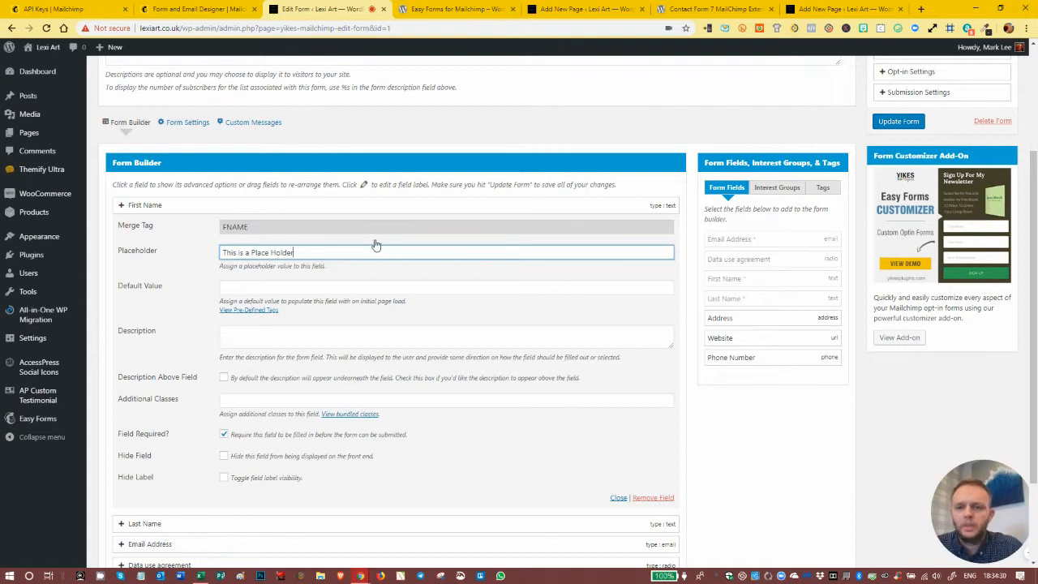
scroll(375, 243, down, 1)
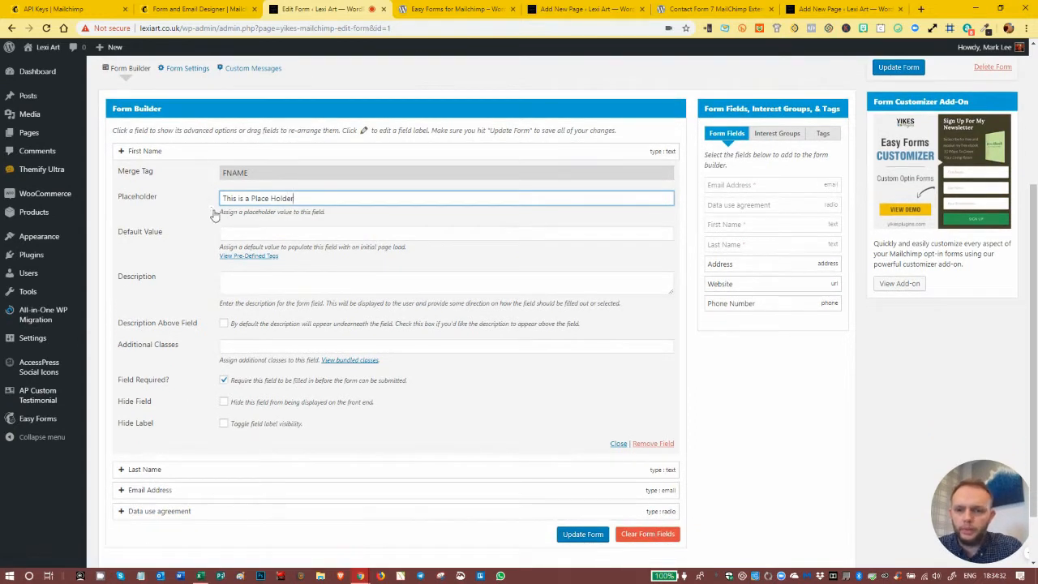
click(258, 231)
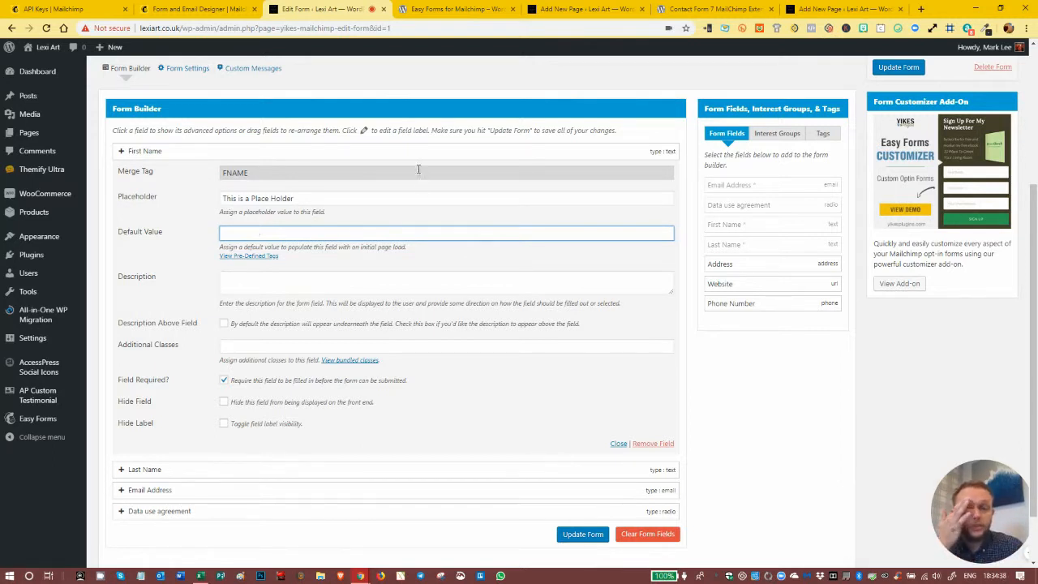
click(314, 199)
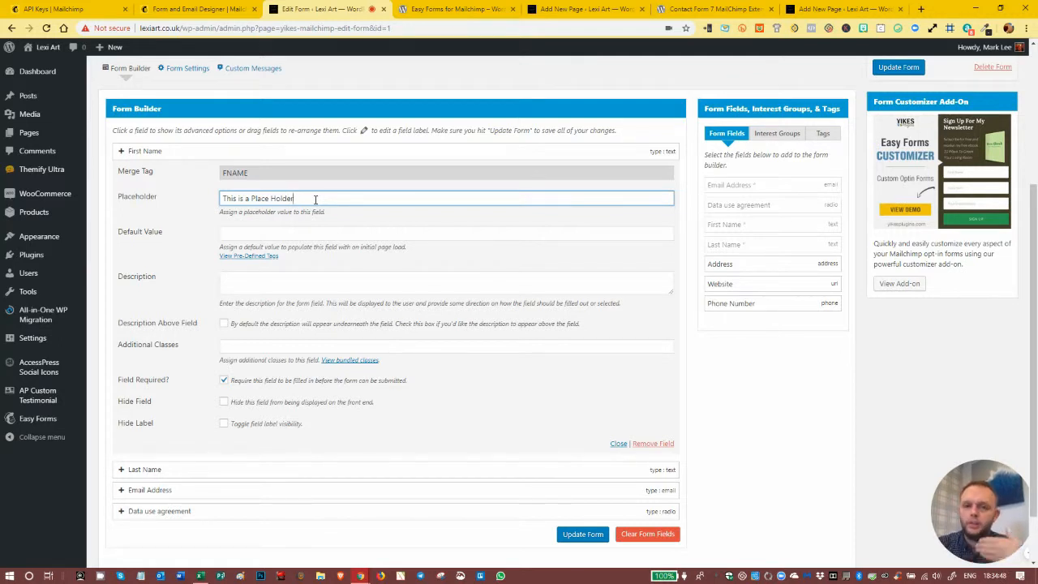
click(286, 233)
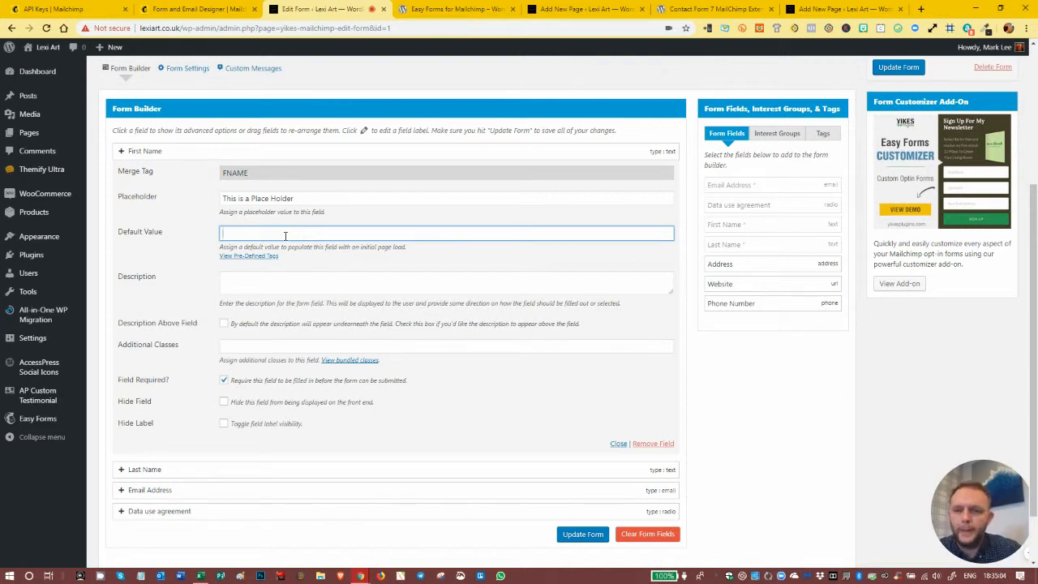
click(281, 275)
scroll(281, 276, down, 1)
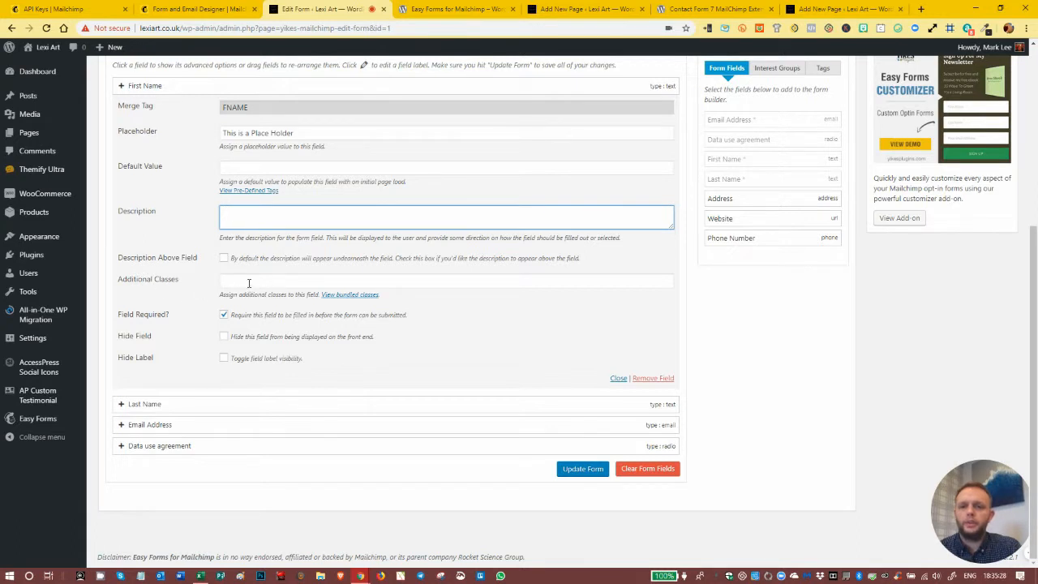
click(252, 280)
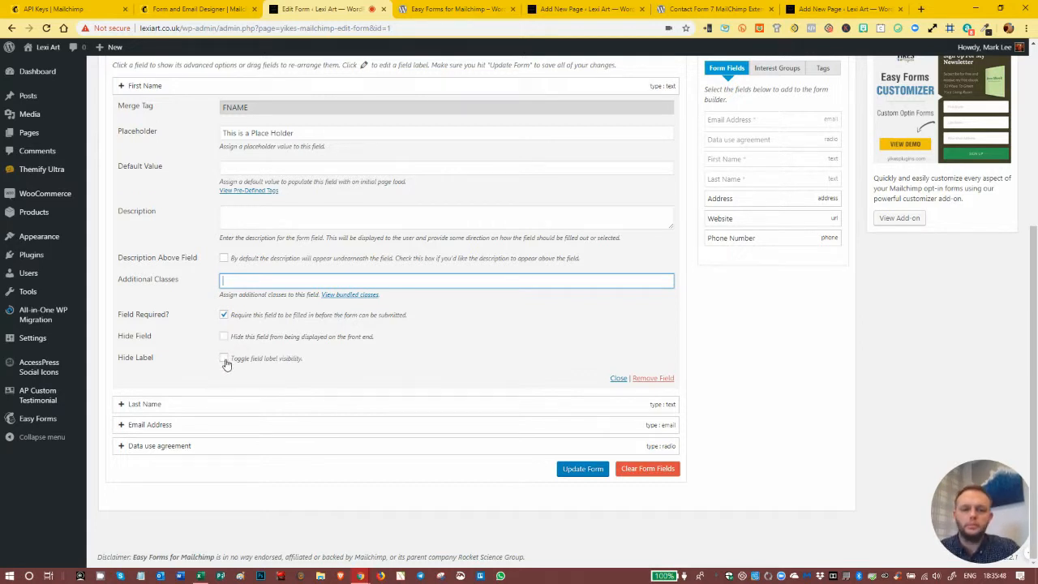
- Expand the Last Name field's advanced options, leave its placeholder empty, and hide its label
click(121, 403)
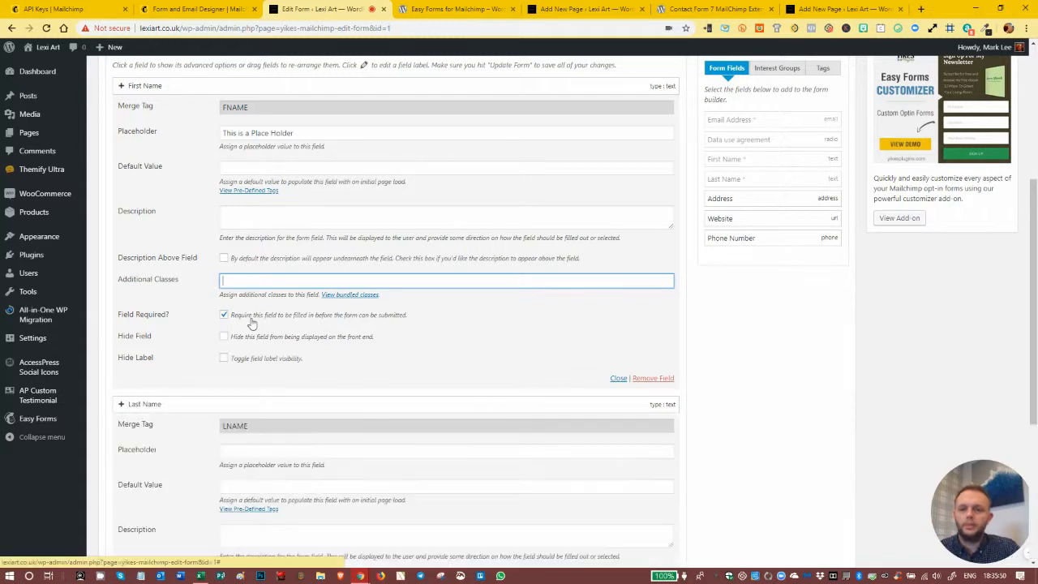
scroll(341, 292, down, 2)
scroll(341, 292, down, 2)
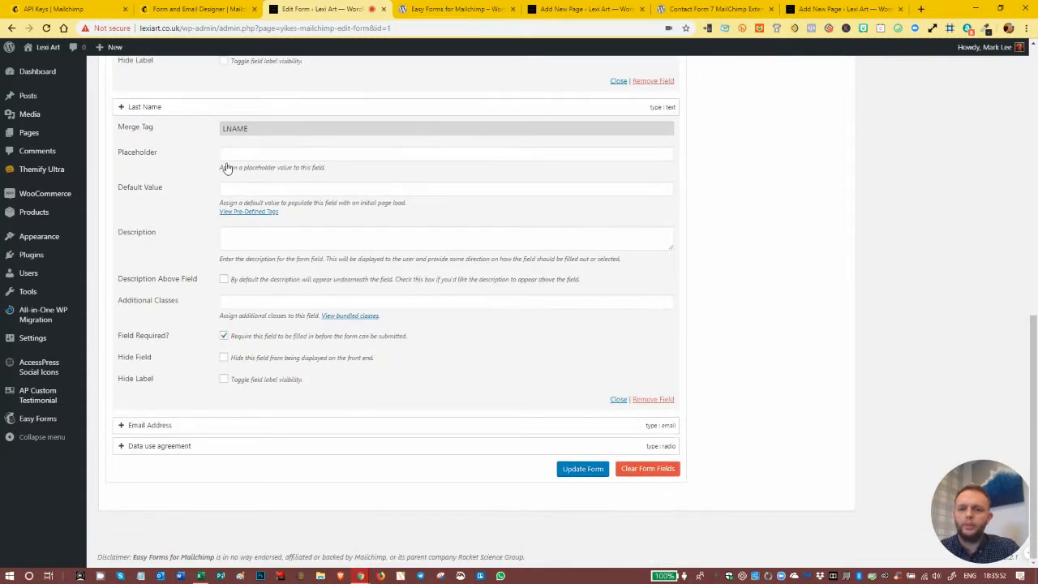
click(240, 154)
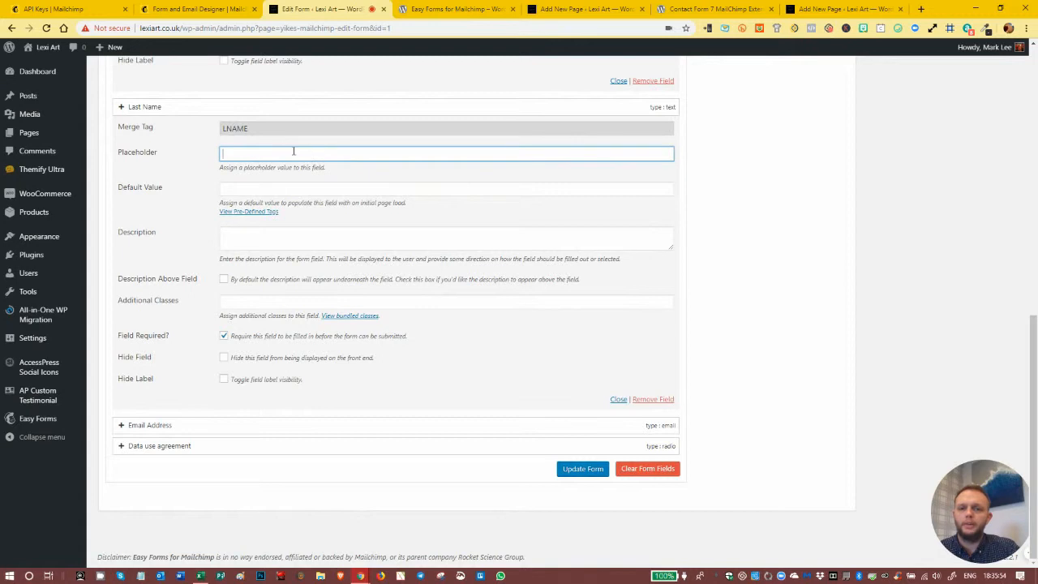
click(223, 380)
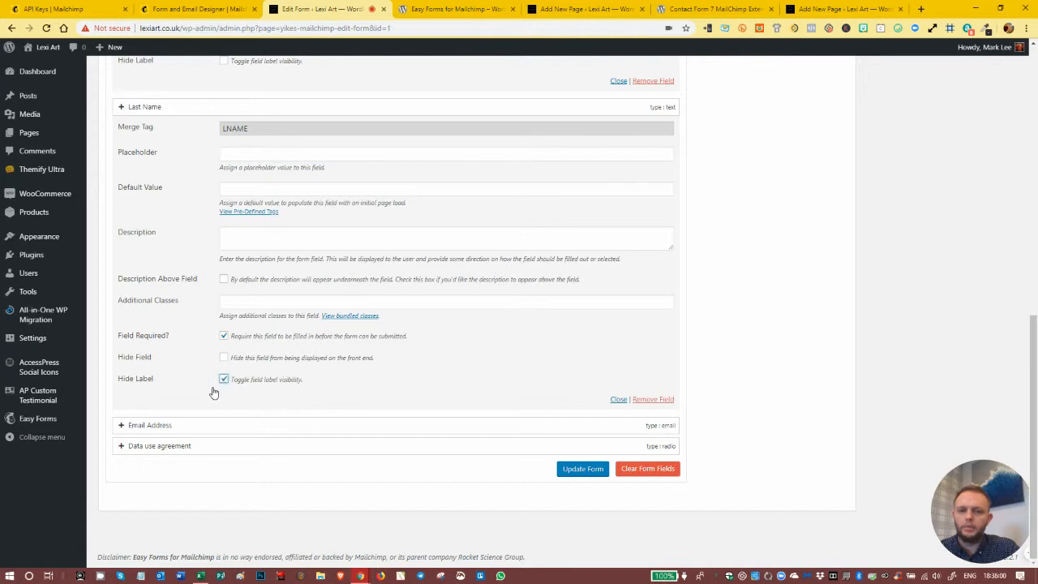
- Expand the Email Address field's advanced options and review them, leaving the placeholder empty
click(127, 423)
scroll(243, 283, down, 3)
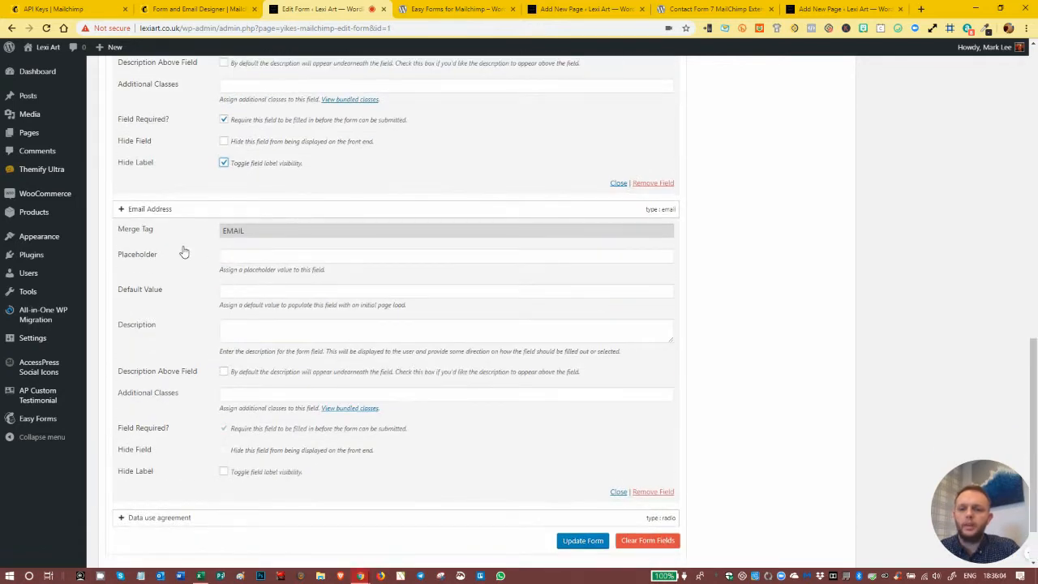
click(328, 256)
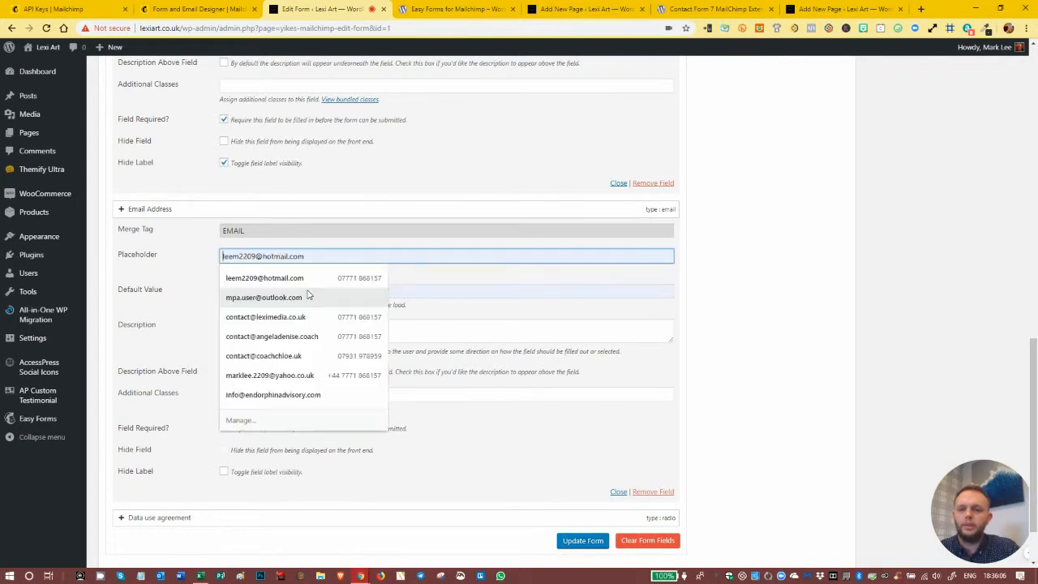
scroll(194, 316, down, 2)
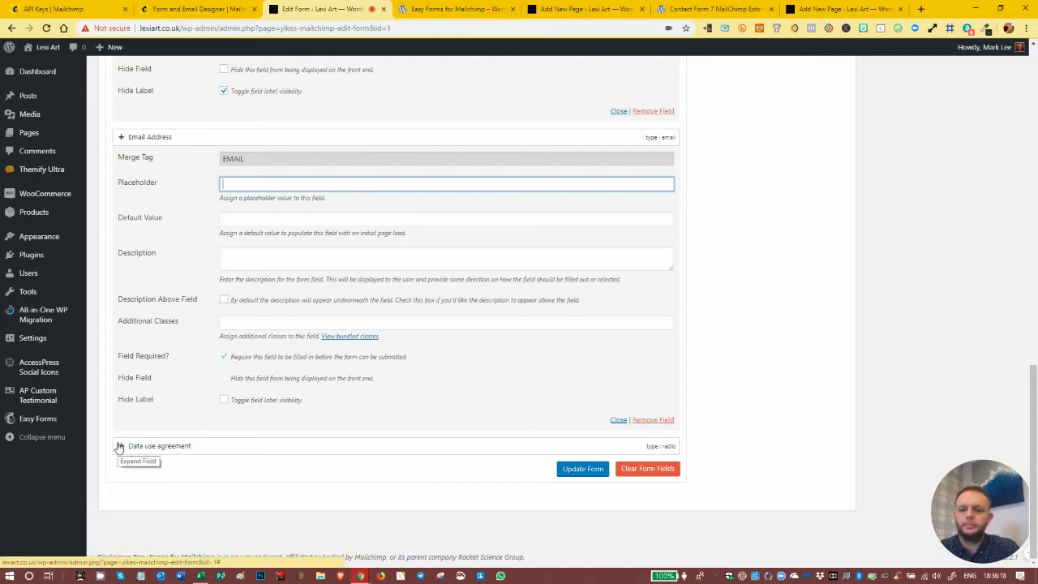
- Turn the First Name field's required setting off and on again
scroll(250, 336, up, 4)
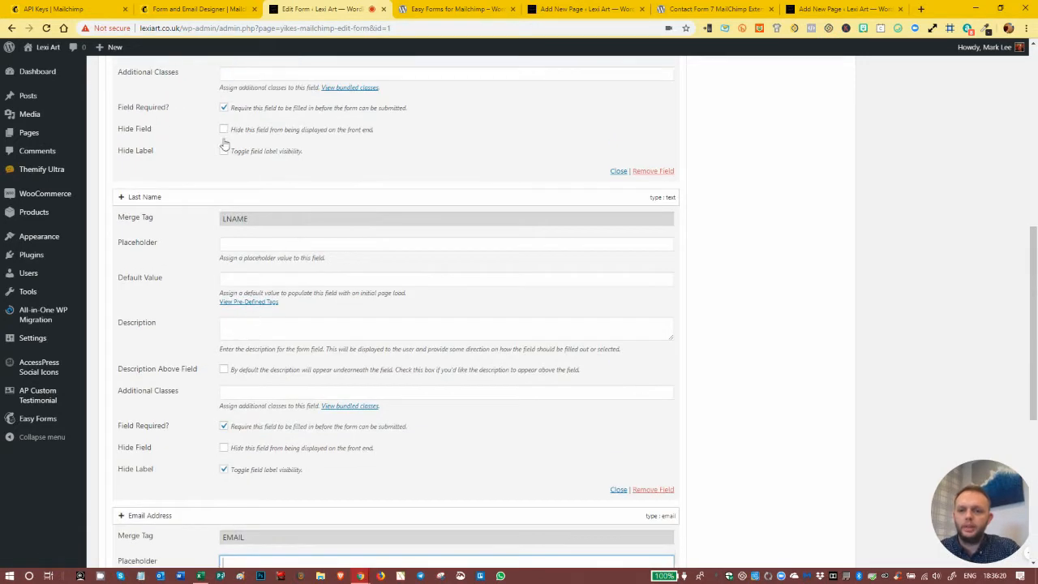
click(223, 108)
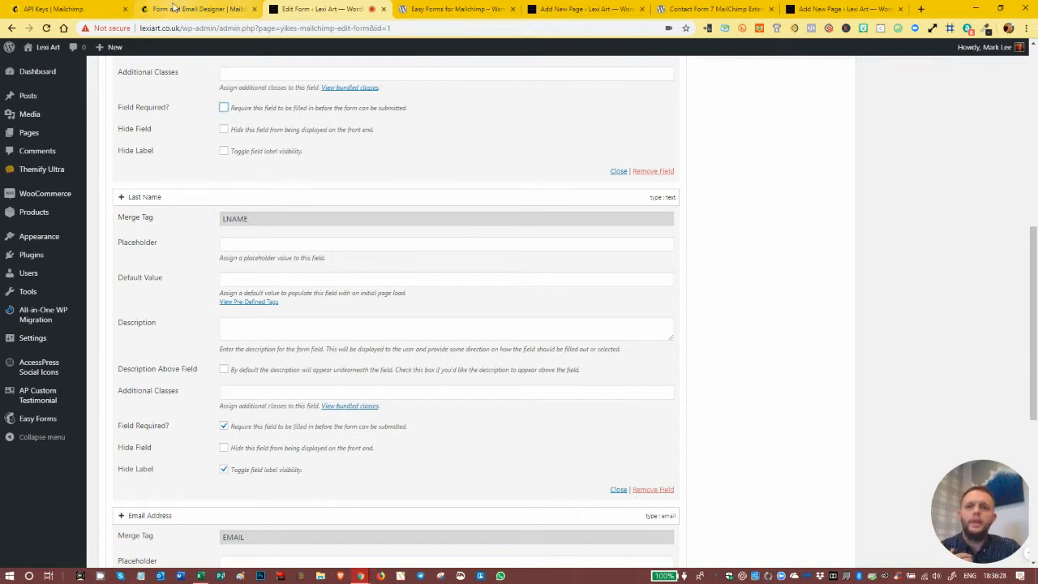
click(223, 108)
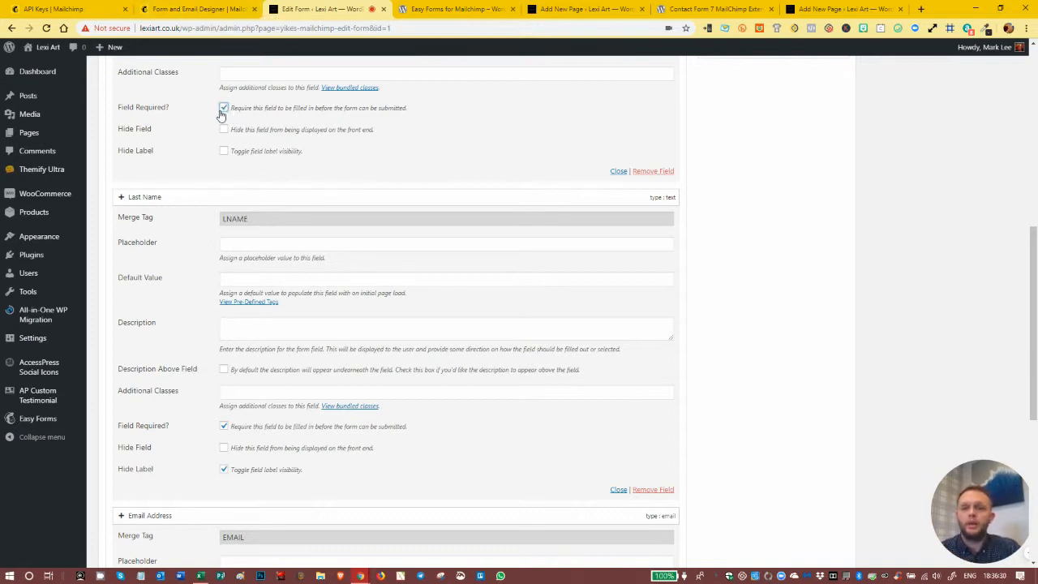
- Expand the Data use agreement field's advanced options and make the field required
scroll(326, 209, down, 5)
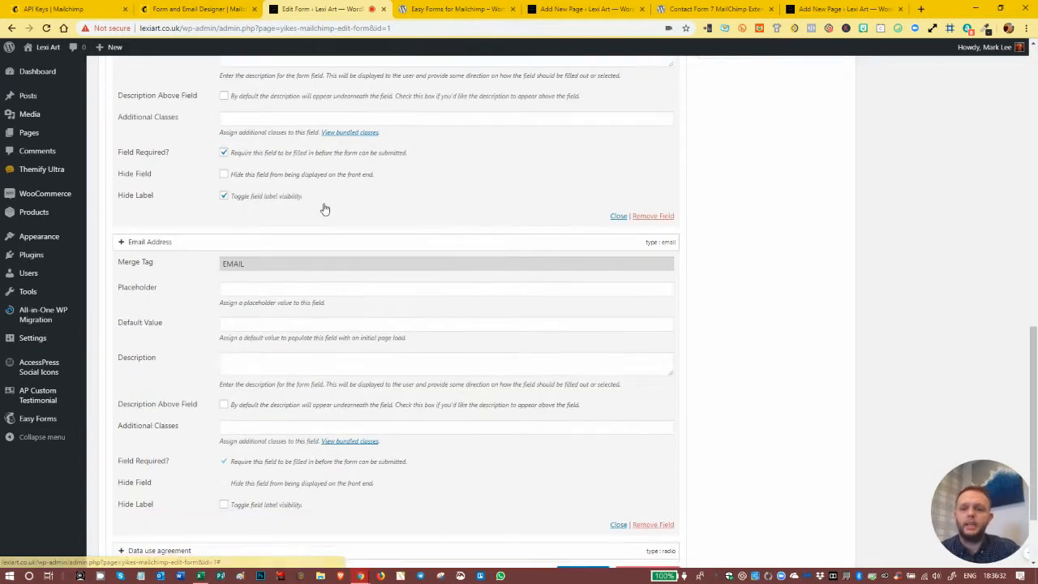
scroll(281, 316, up, 1)
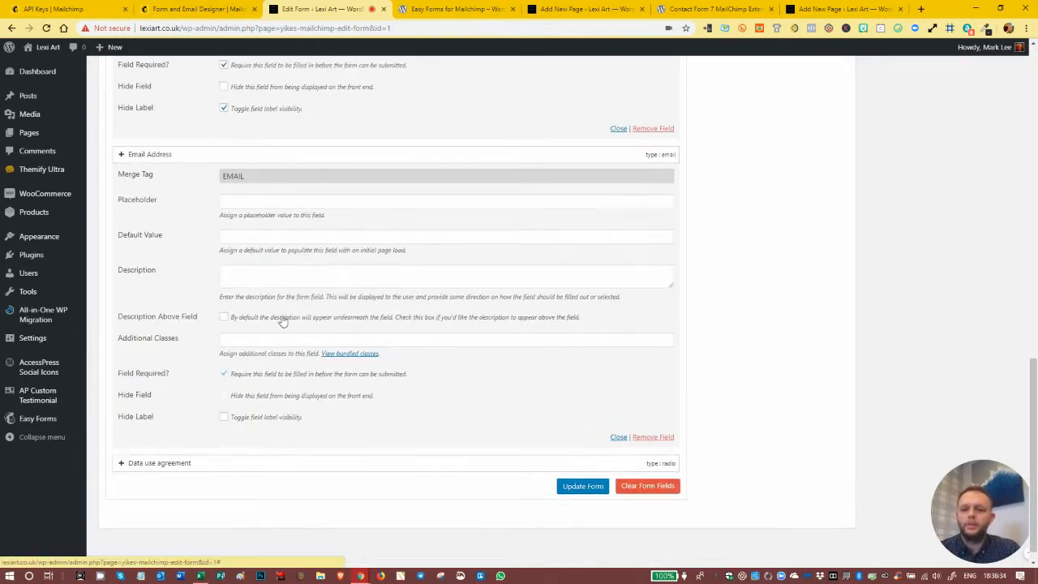
scroll(278, 305, down, 1)
scroll(118, 448, up, 1)
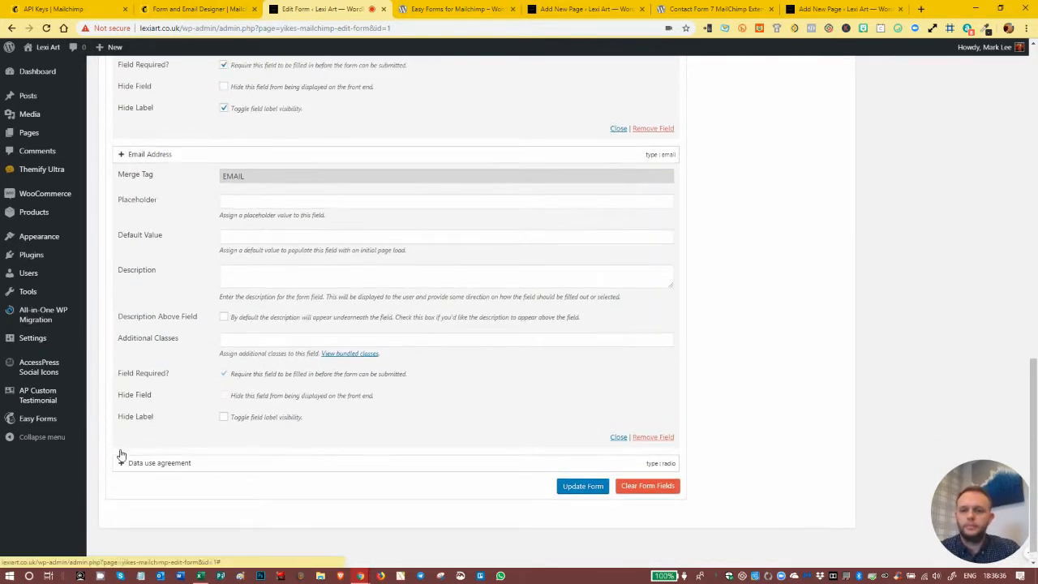
click(120, 467)
scroll(373, 357, down, 4)
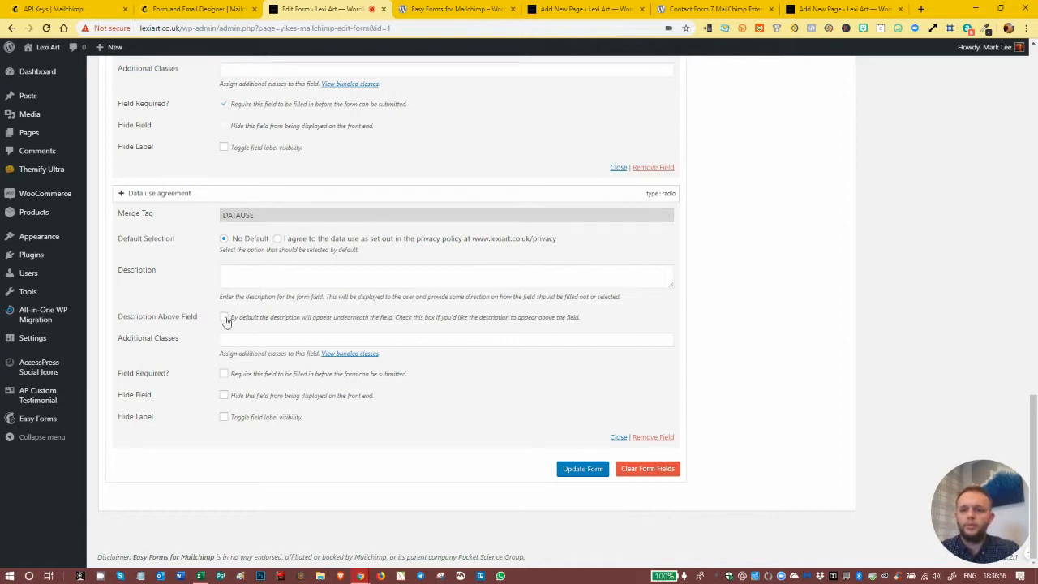
click(223, 374)
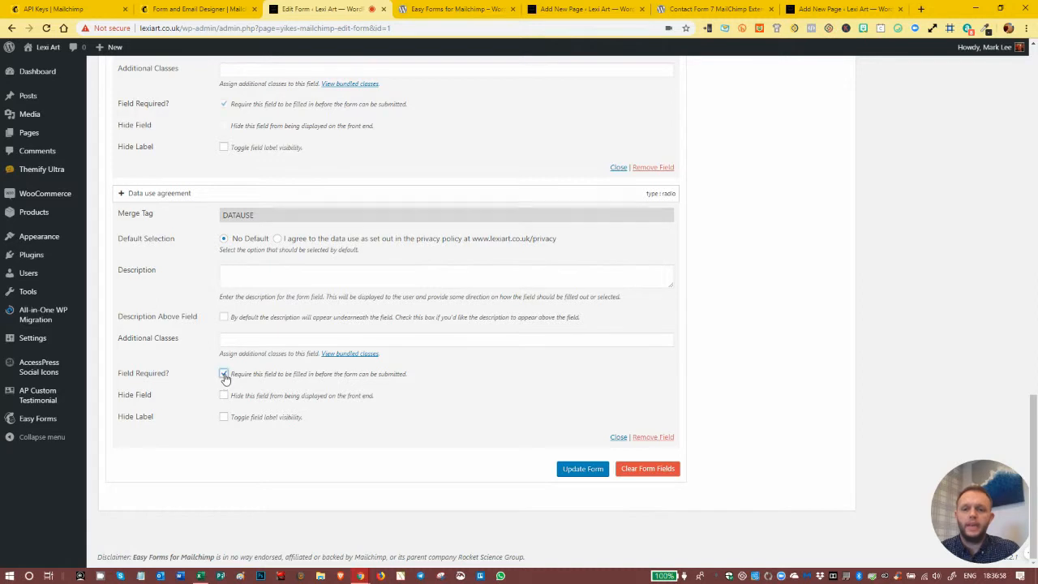
- Switch to the Mailchimp form builder, make the Data use agreement field required, and save the field
click(184, 15)
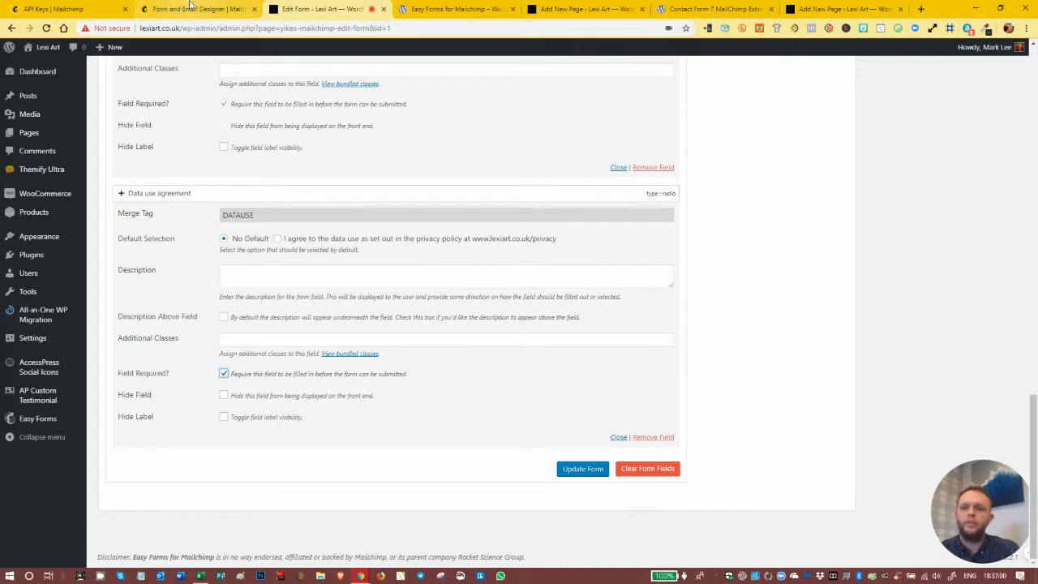
scroll(438, 485, down, 3)
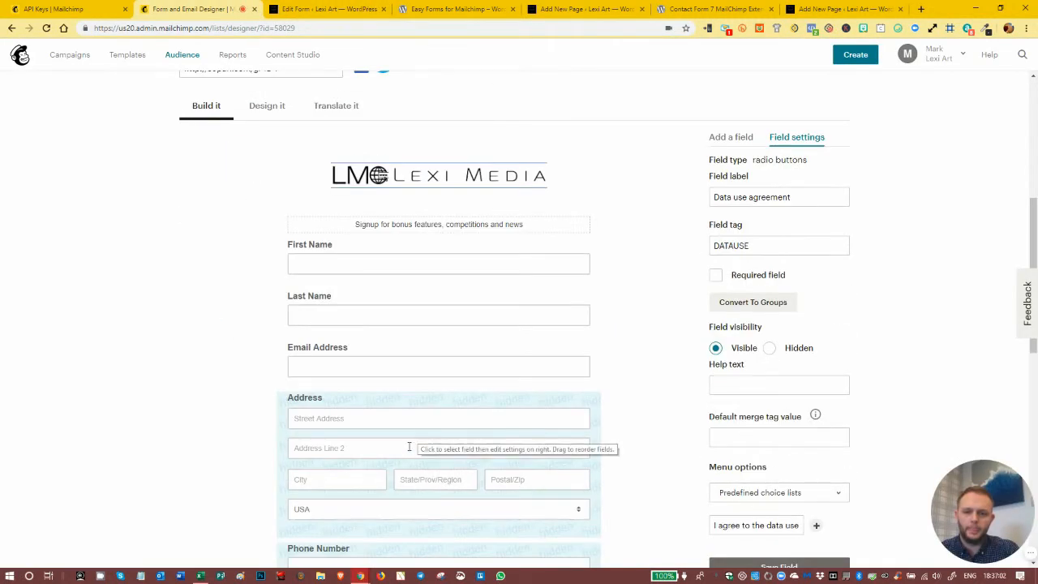
scroll(429, 445, down, 3)
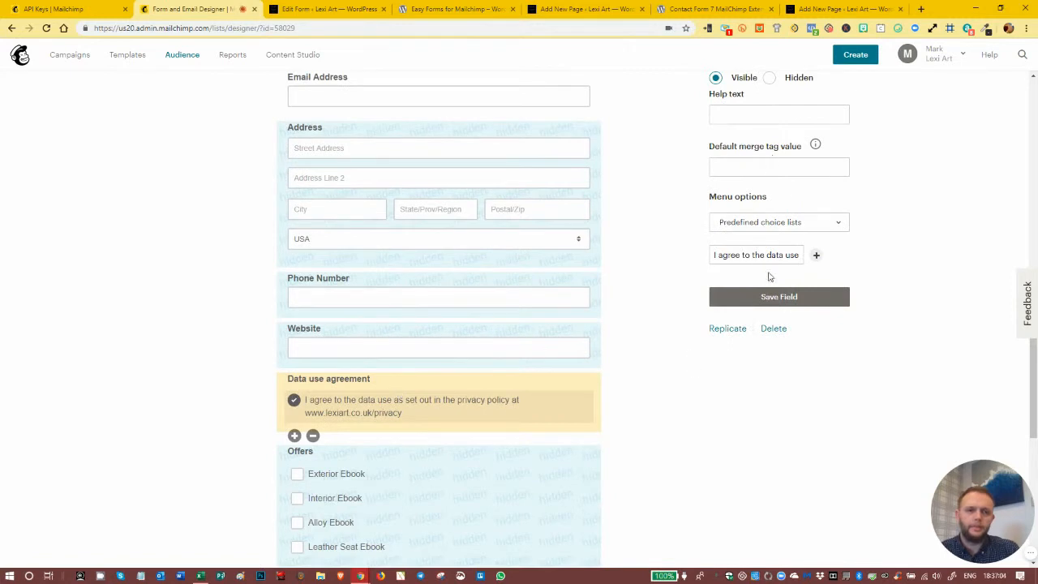
scroll(696, 202, up, 1)
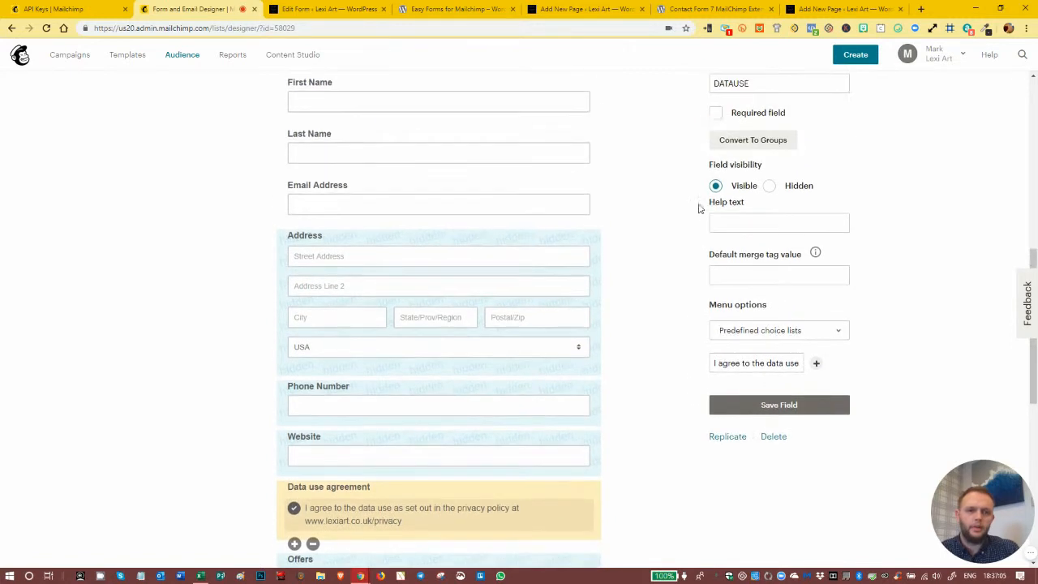
click(714, 113)
click(780, 403)
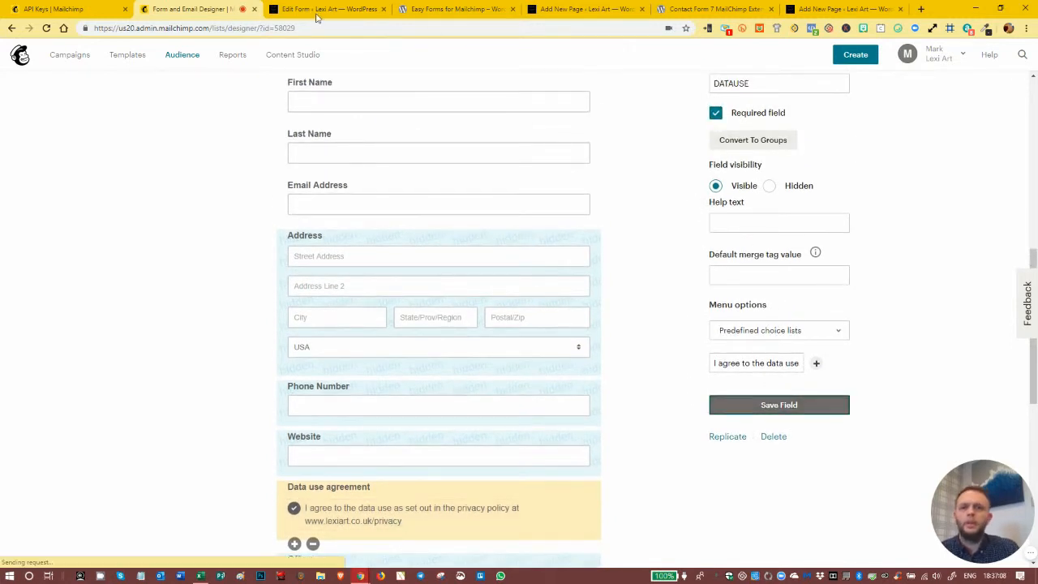
- Return to the WordPress form editor, keep the Data use agreement field required, and update the form
click(444, 10)
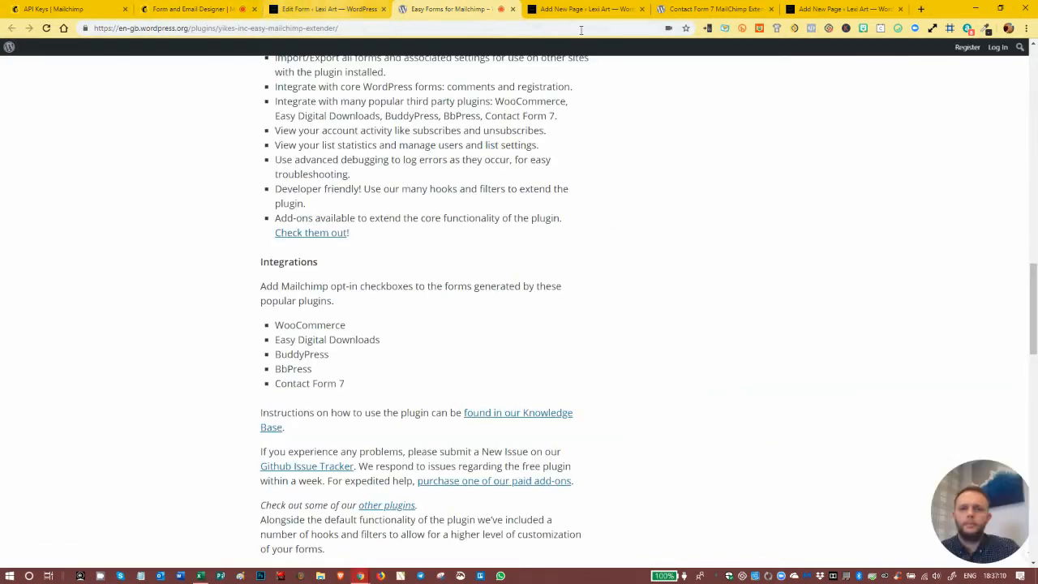
click(321, 9)
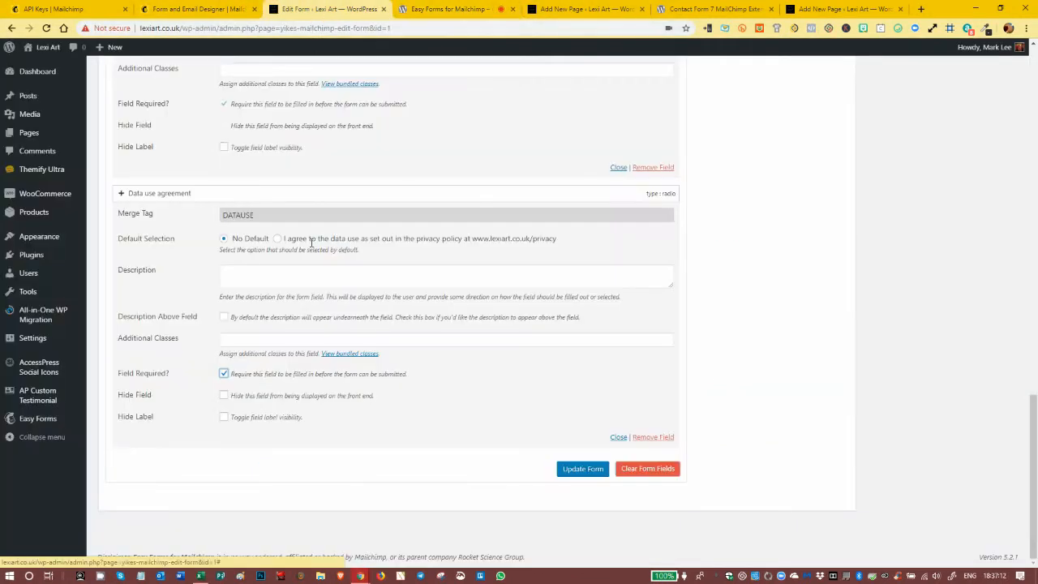
click(225, 374)
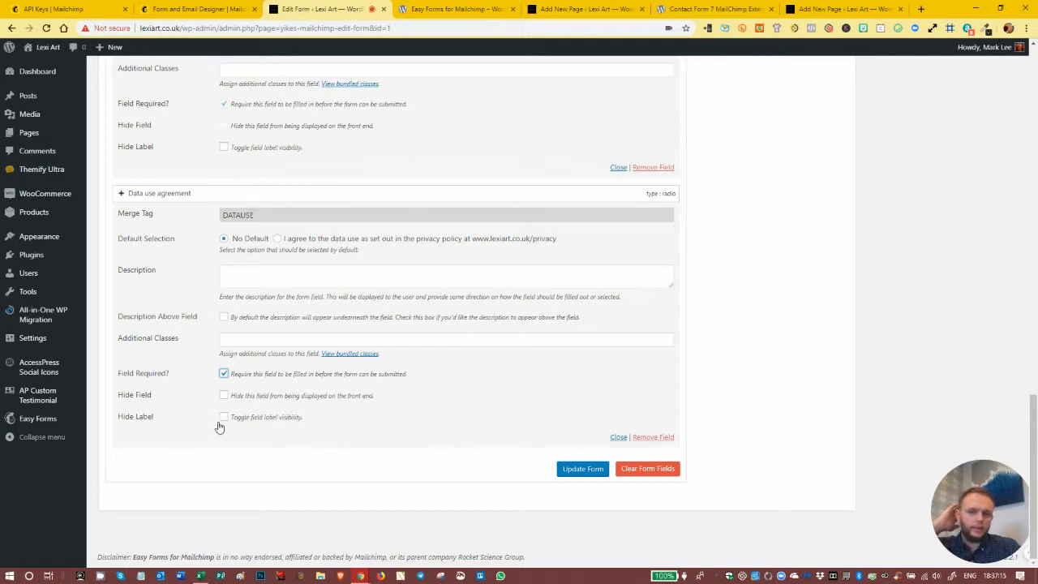
click(576, 468)
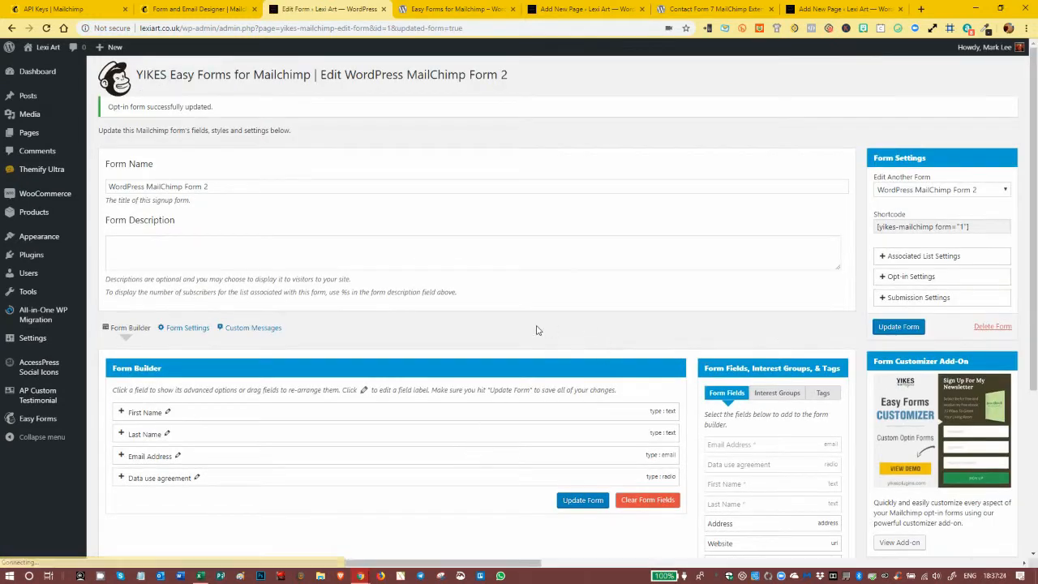
- Add the Offers interest group to the form builder
scroll(535, 338, down, 2)
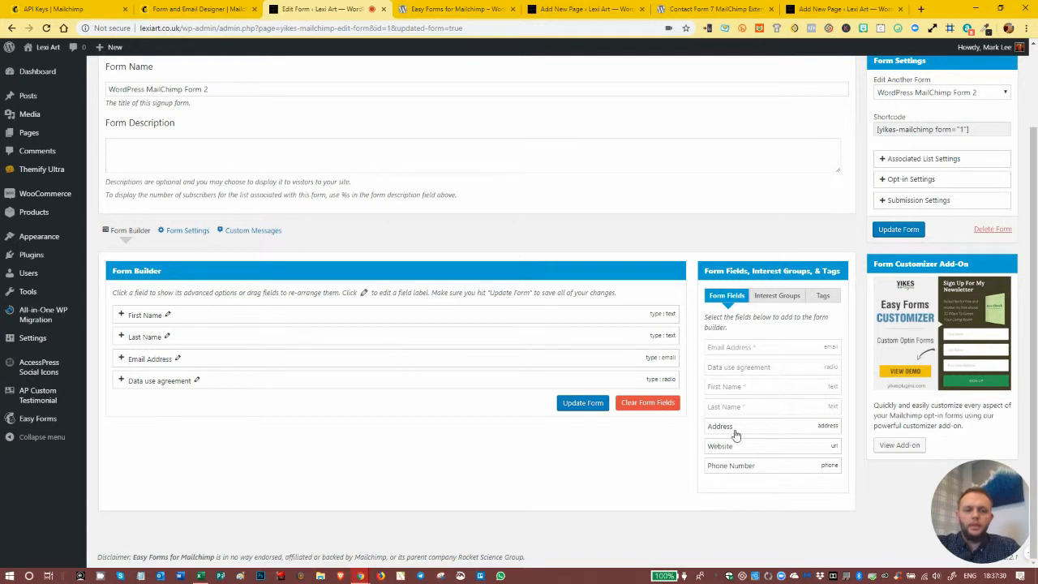
click(774, 296)
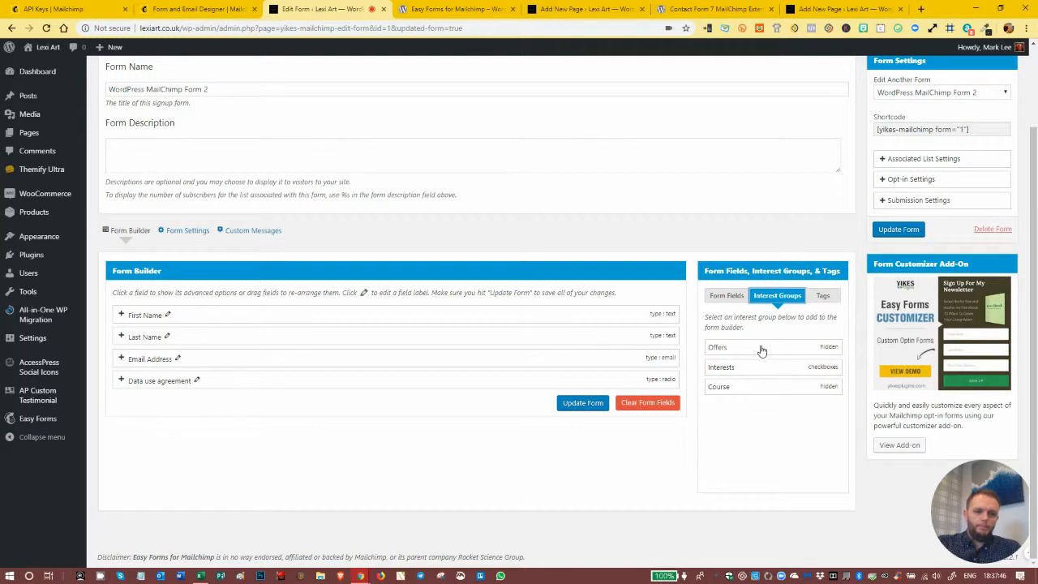
click(731, 348)
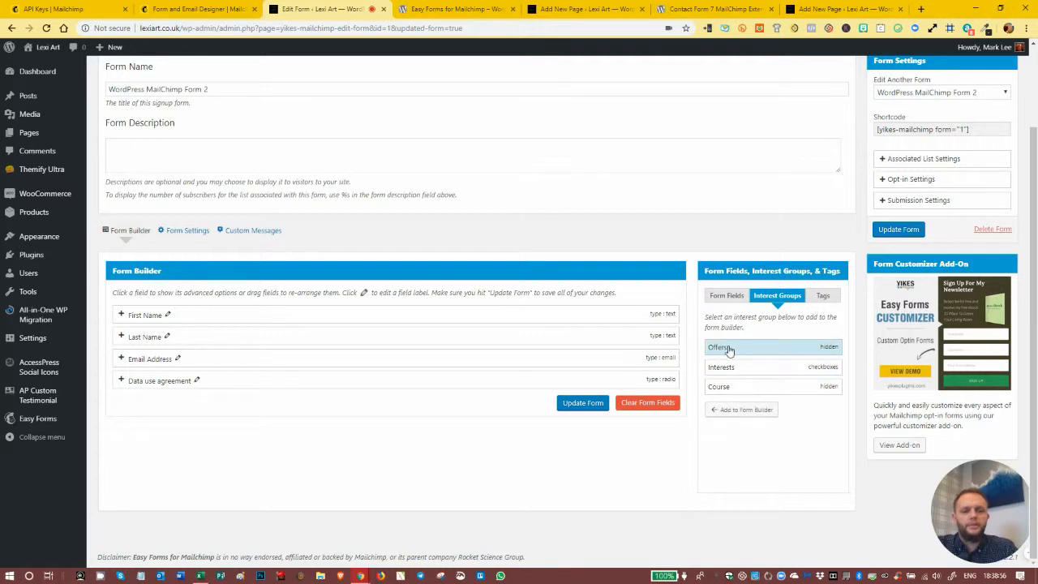
click(734, 409)
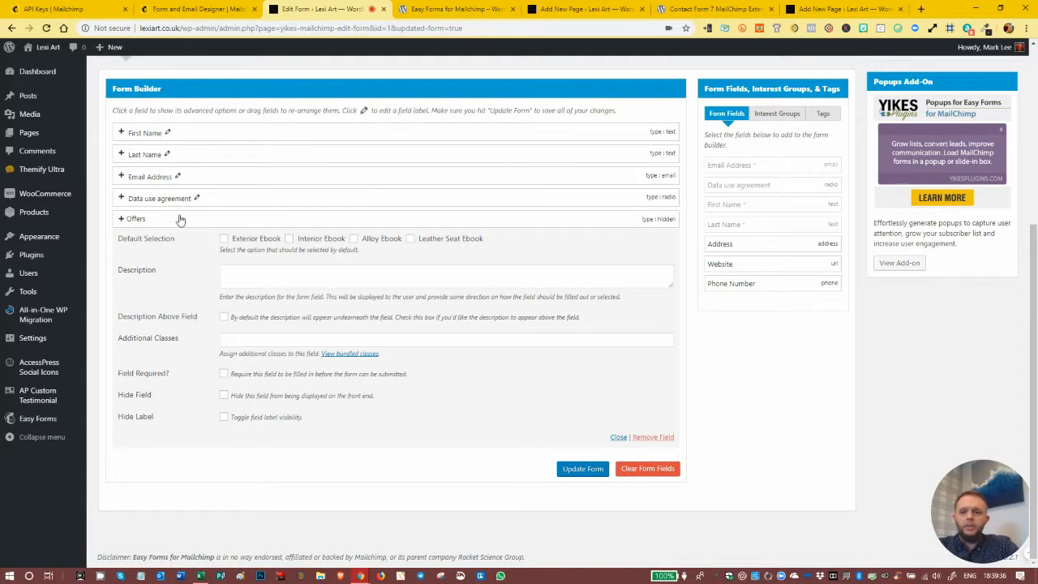
- Preselect Interior Ebook for the Offers group, hide the field on the front end, and update the form
click(287, 242)
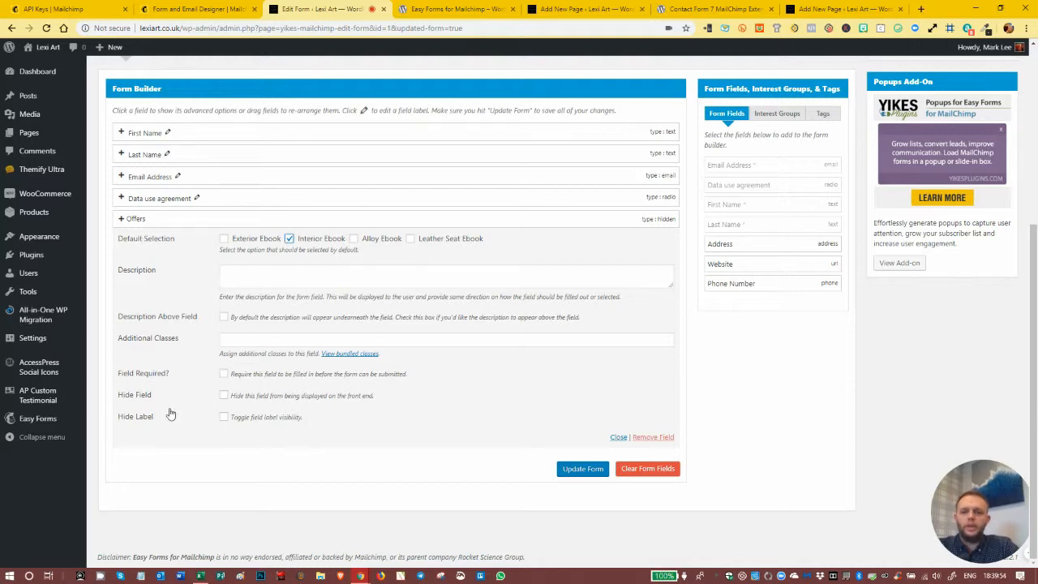
click(225, 396)
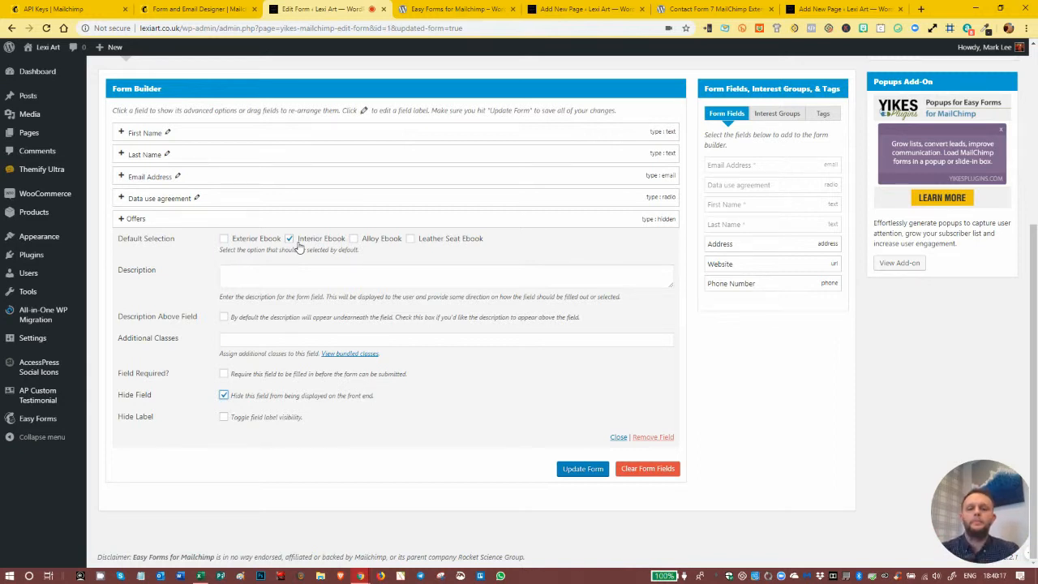
click(582, 471)
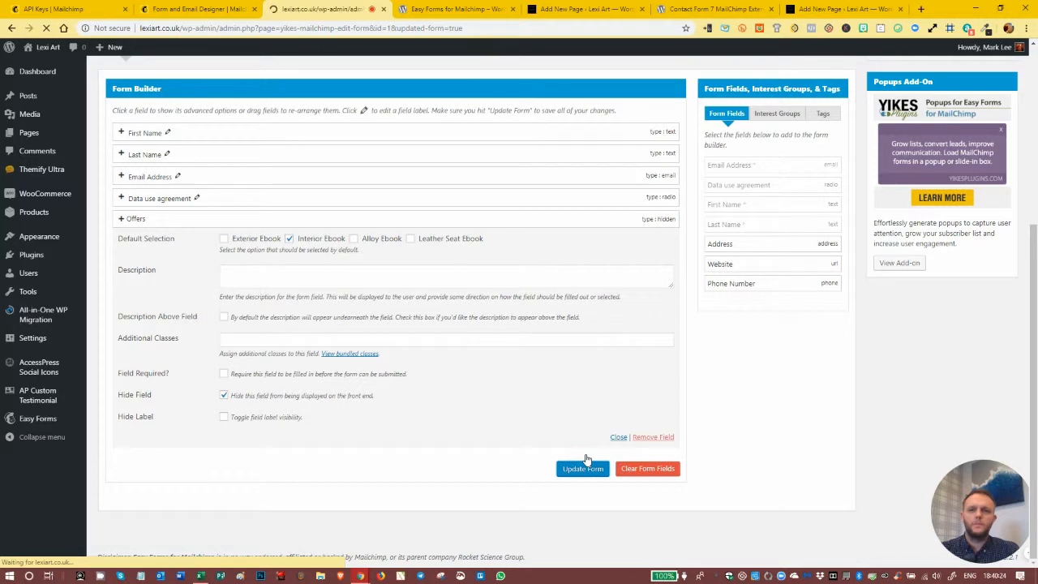
- Add the Employee tag to the form builder and update the form
scroll(549, 428, down, 1)
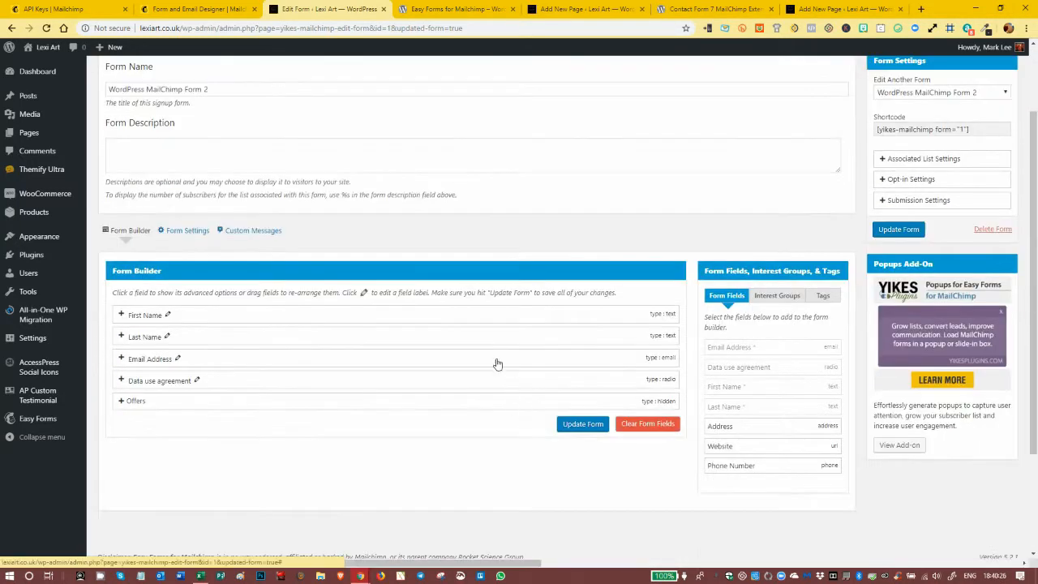
click(822, 296)
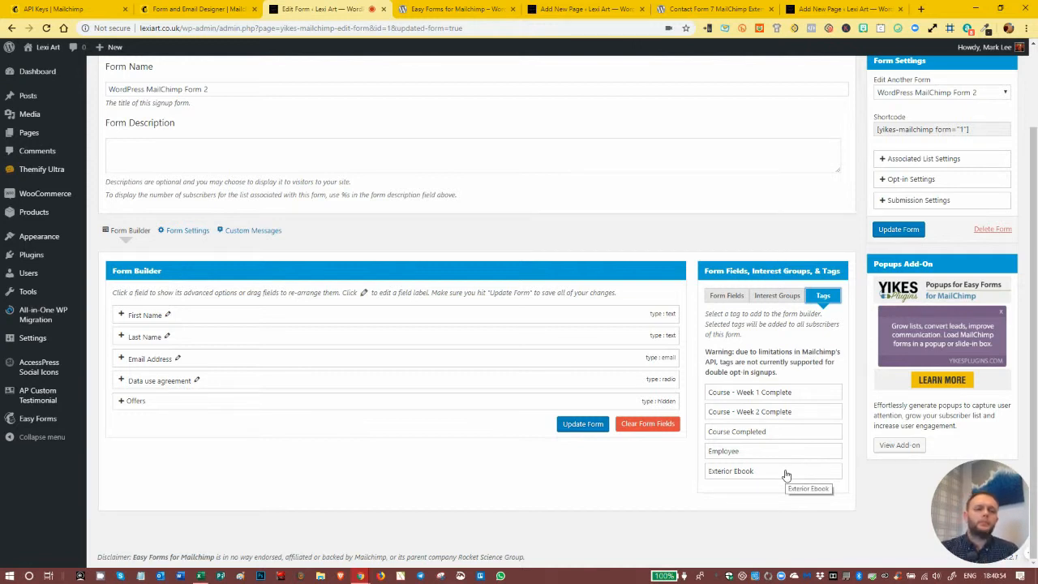
click(783, 298)
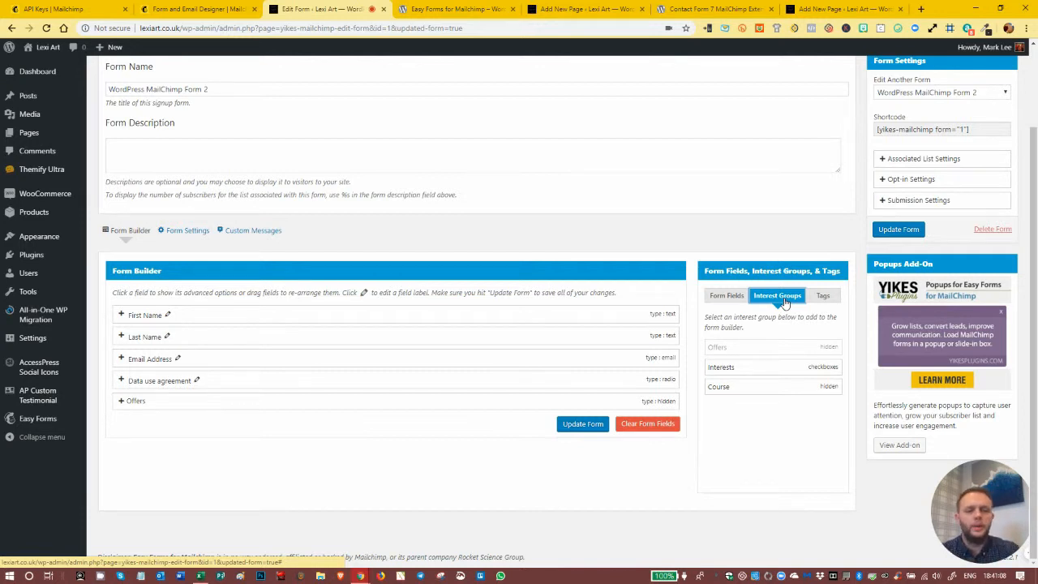
click(822, 296)
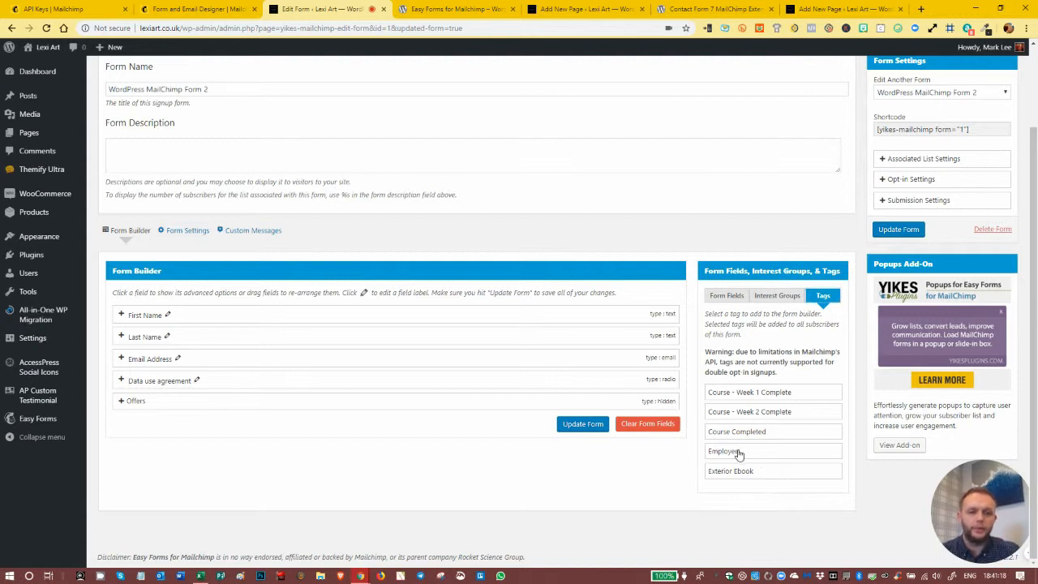
click(739, 453)
click(750, 496)
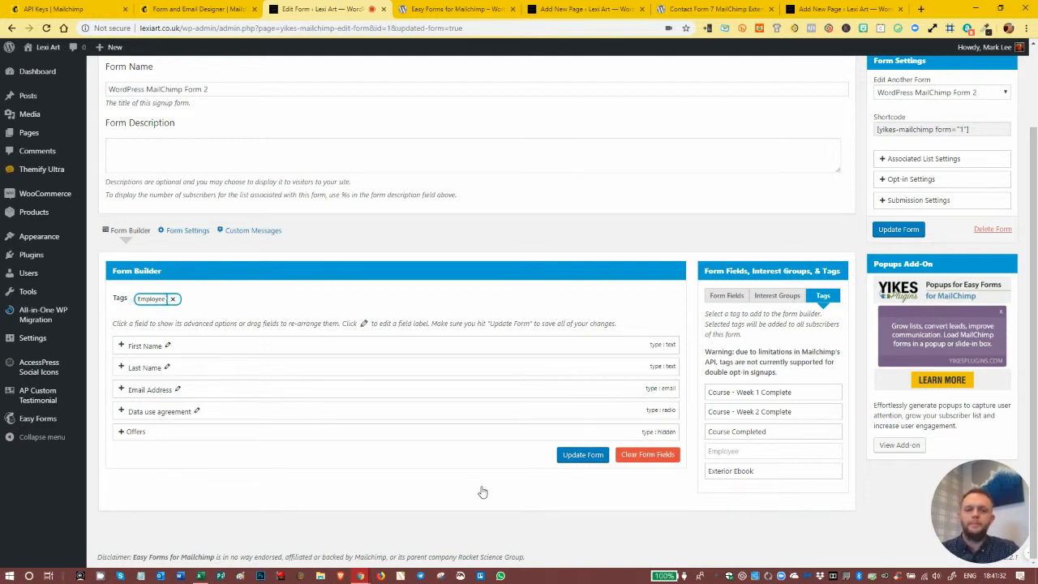
click(581, 462)
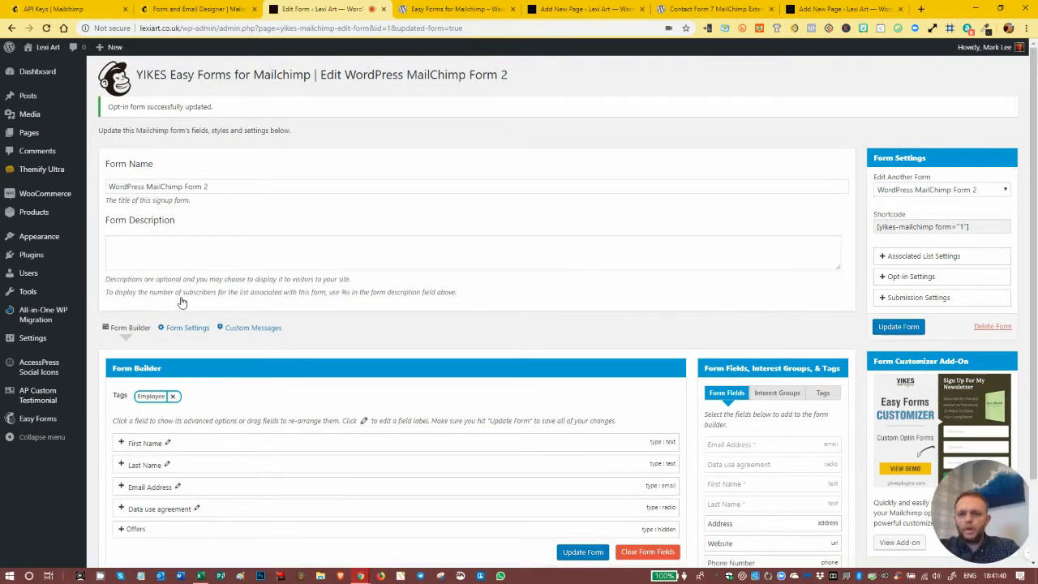
- Open the additional form settings and inspect the Form Classes field without entering a class
scroll(321, 290, down, 2)
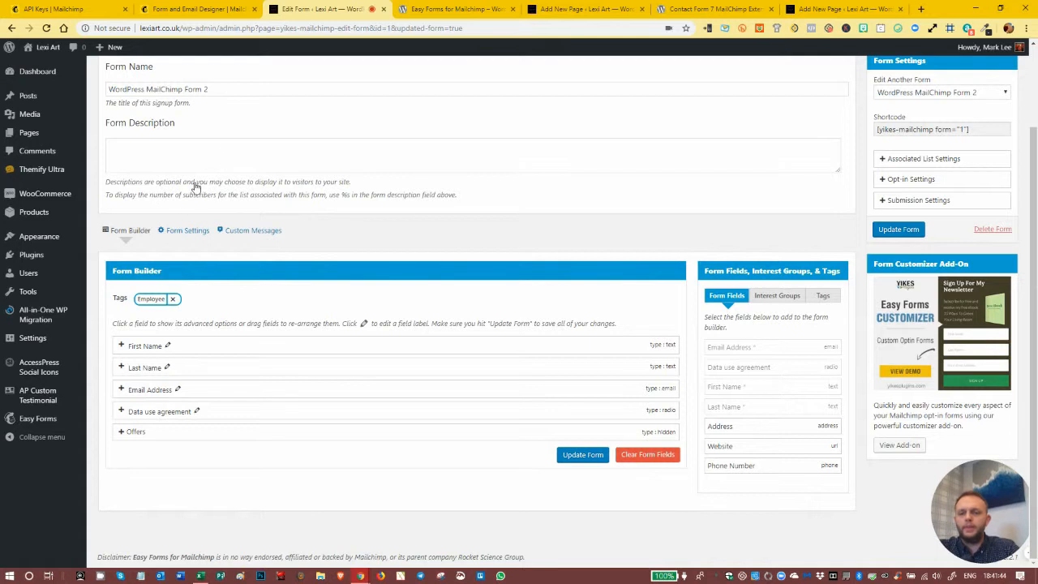
click(183, 231)
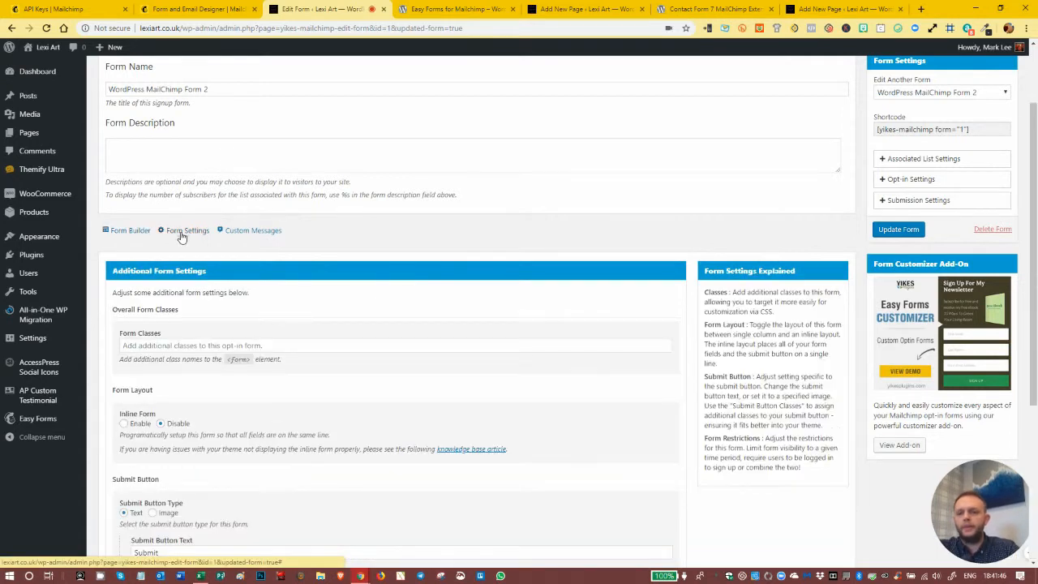
scroll(182, 238, down, 2)
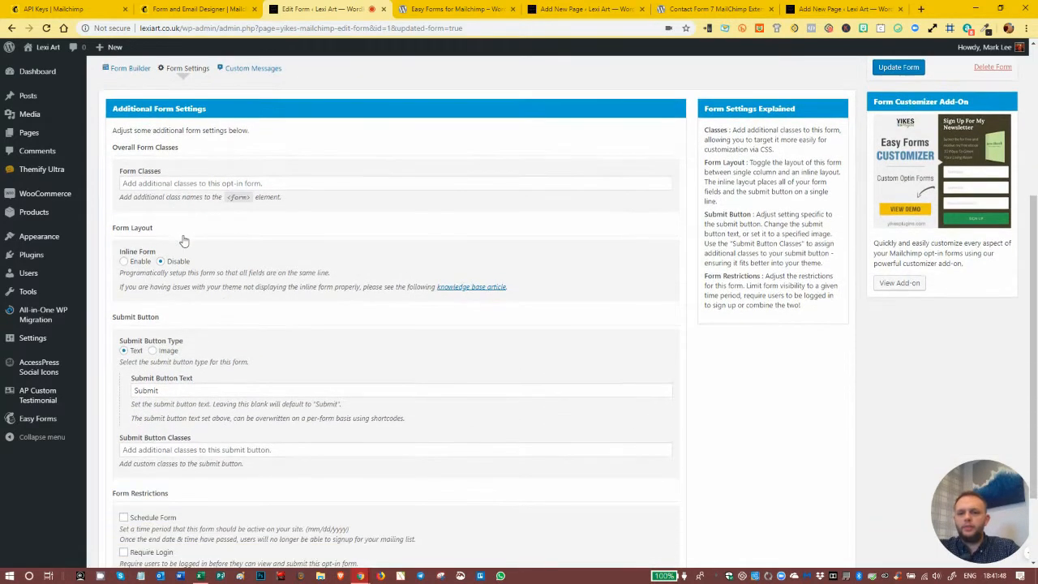
click(156, 184)
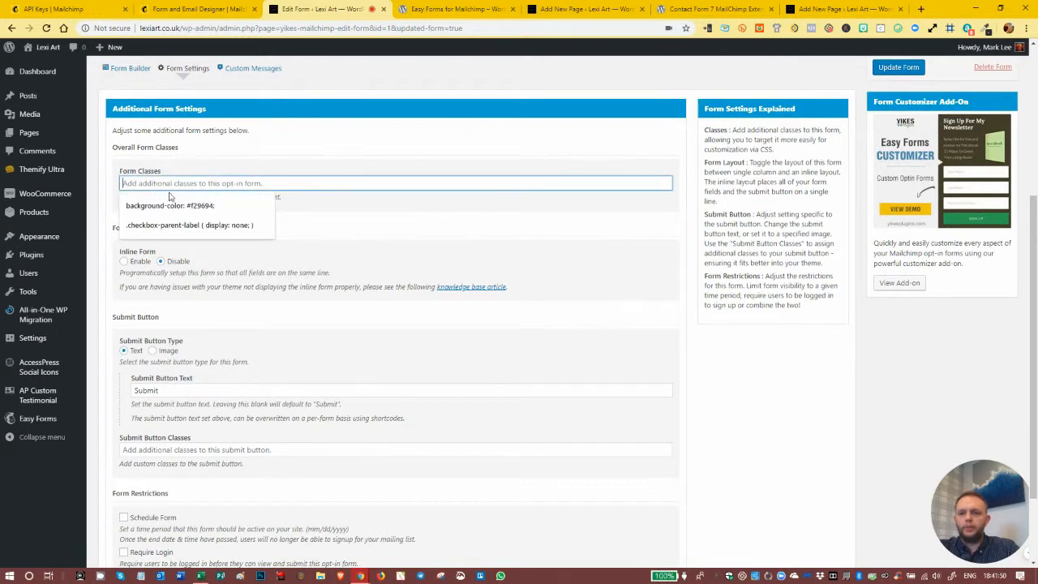
click(363, 219)
click(185, 179)
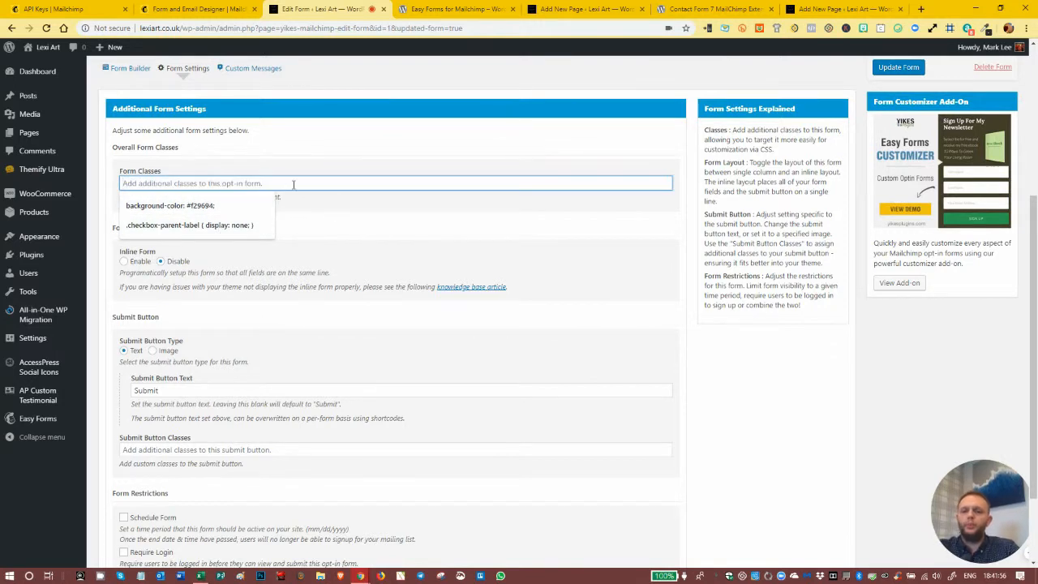
click(374, 228)
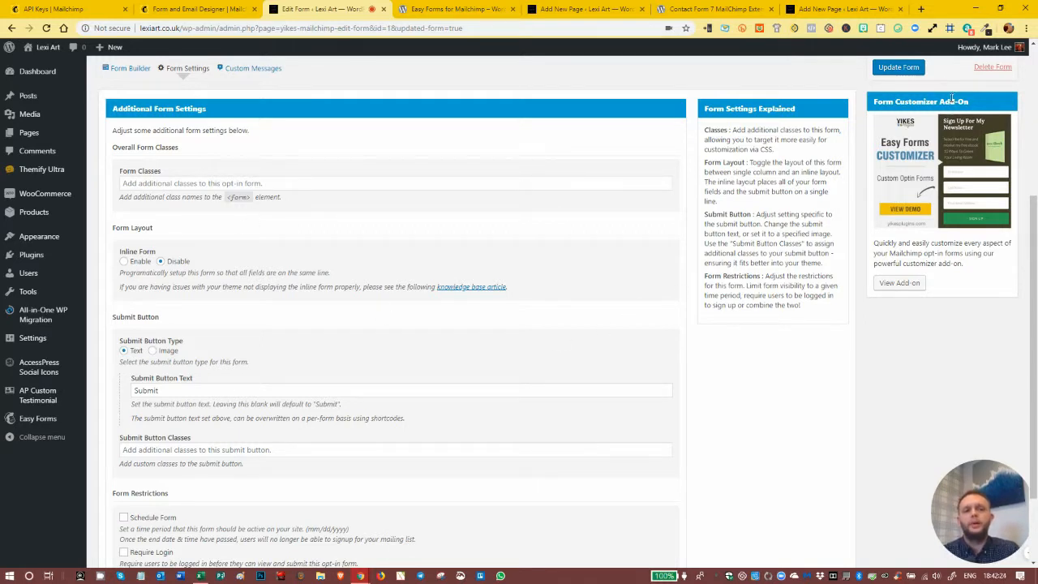
- View the Form Customizer add-on's product page and return to the form editor
click(907, 283)
click(396, 8)
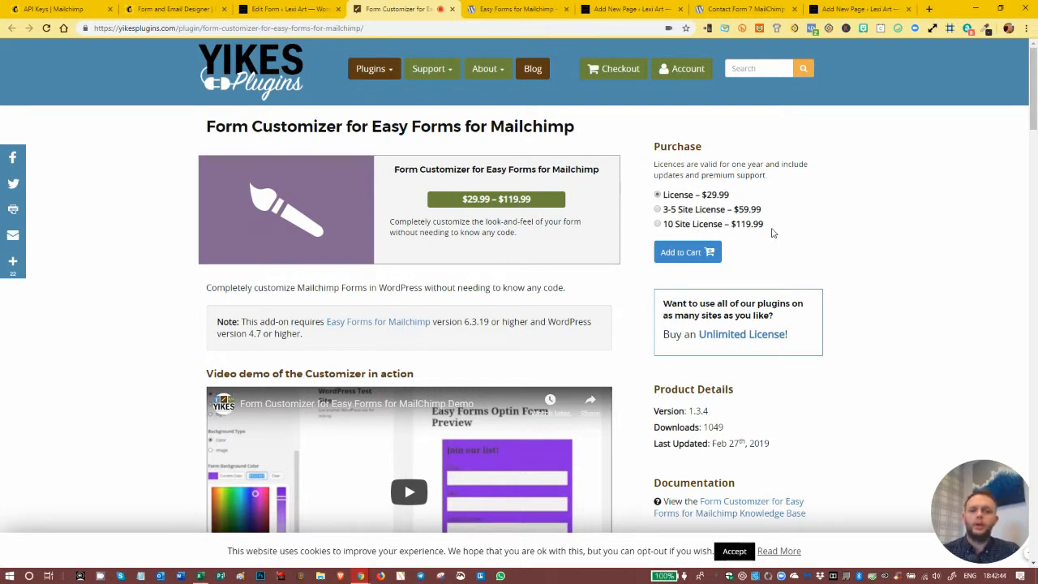
click(452, 9)
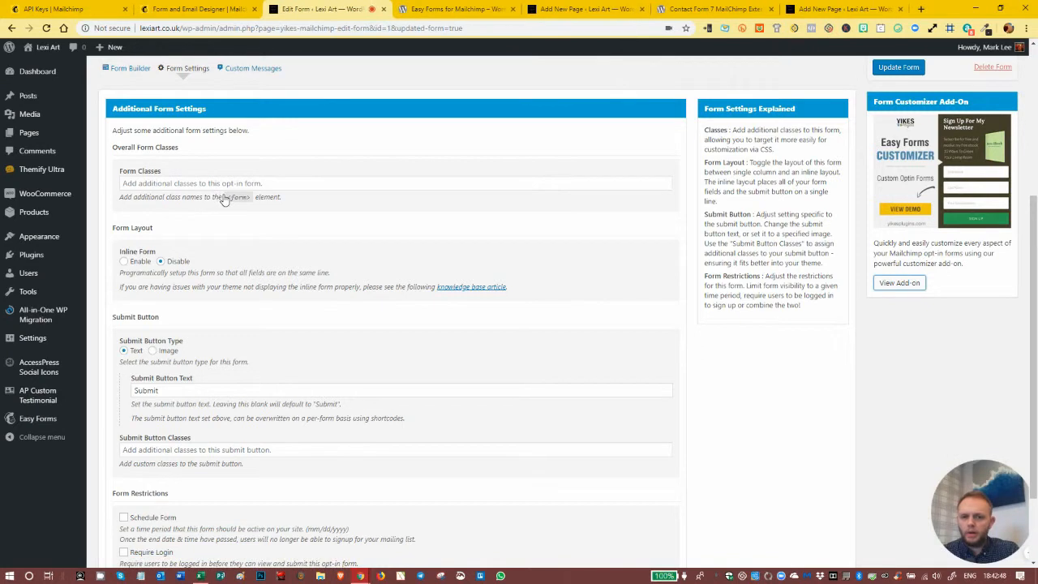
- Examine the additional form settings for form classes, inline layout, submit button and form restrictions
scroll(742, 288, up, 4)
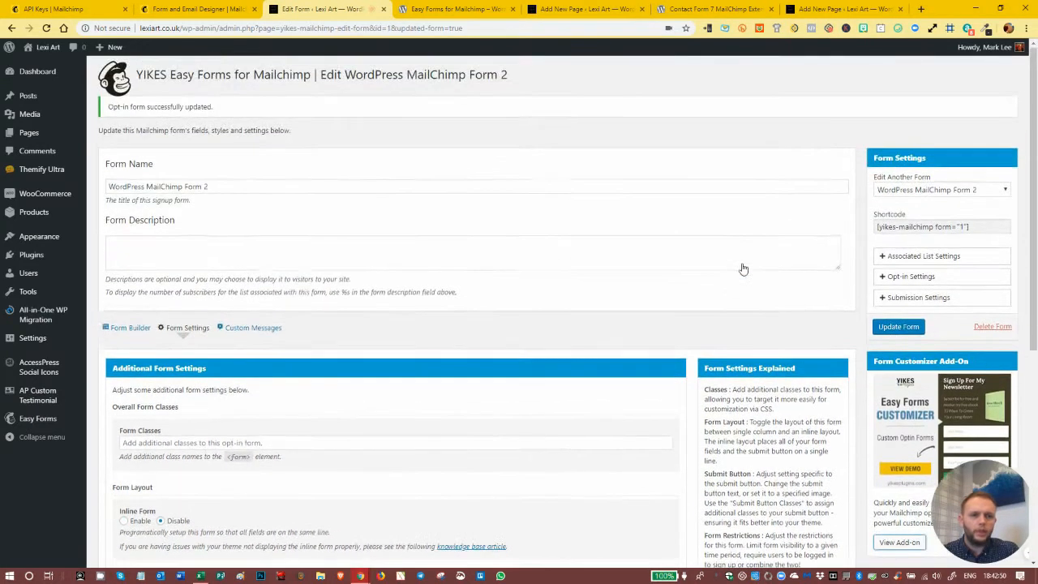
scroll(738, 267, down, 3)
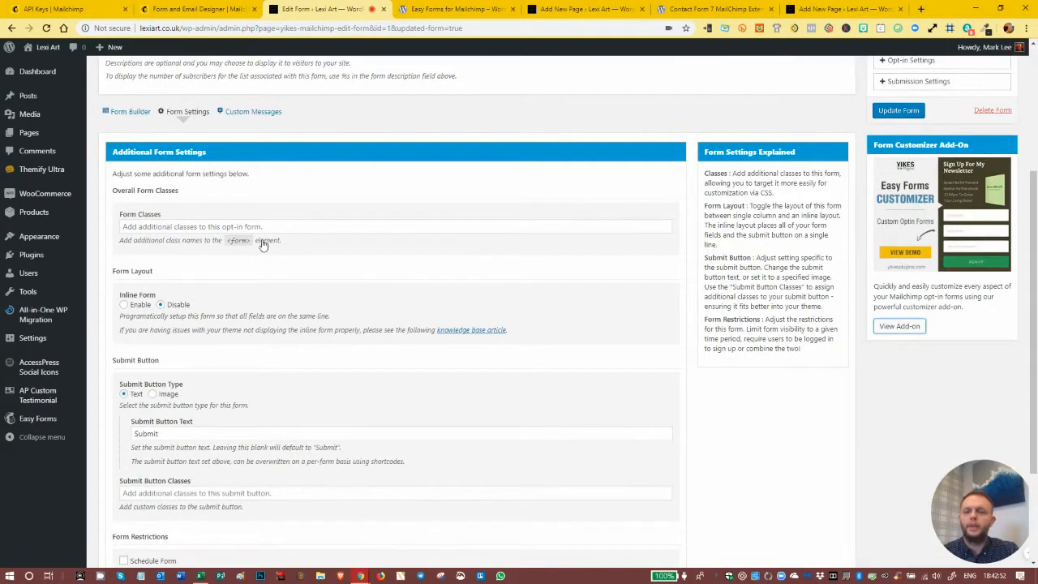
scroll(247, 211, down, 1)
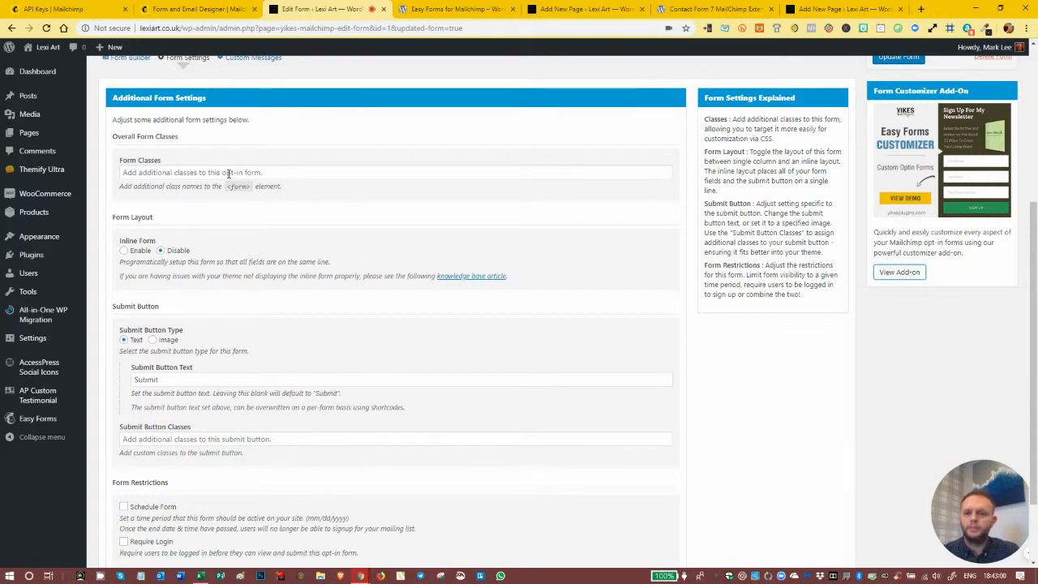
scroll(232, 186, down, 2)
mouse_move(54, 107)
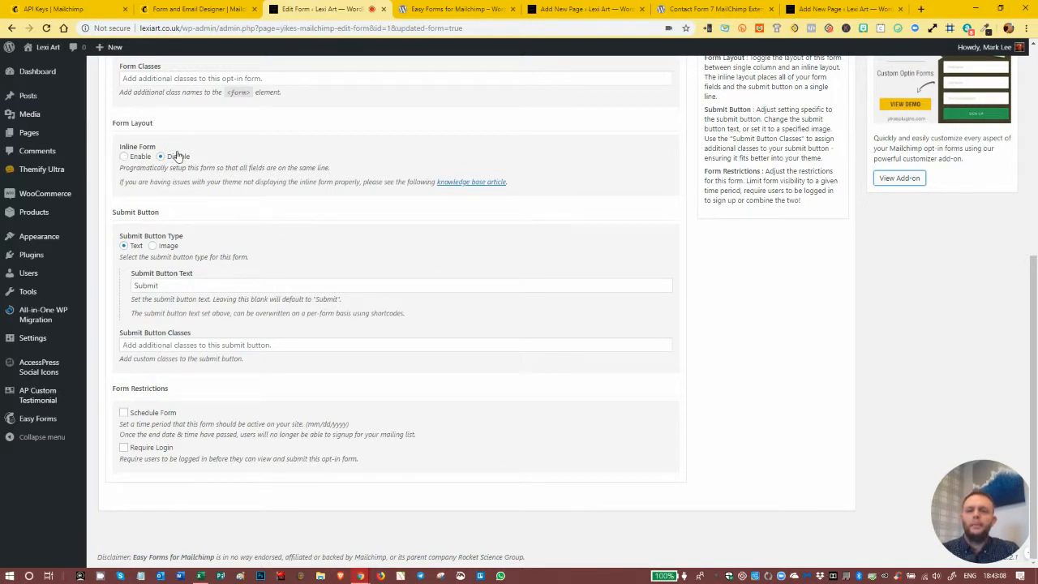
scroll(381, 251, up, 2)
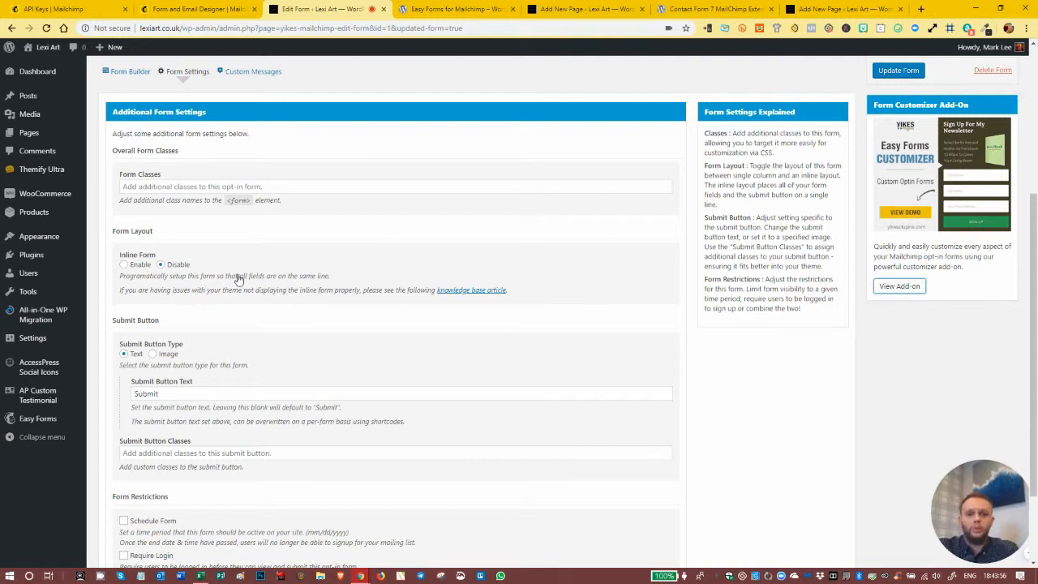
- Set the submit button text to "Opt-in" and leave the submit button classes empty
scroll(290, 343, down, 2)
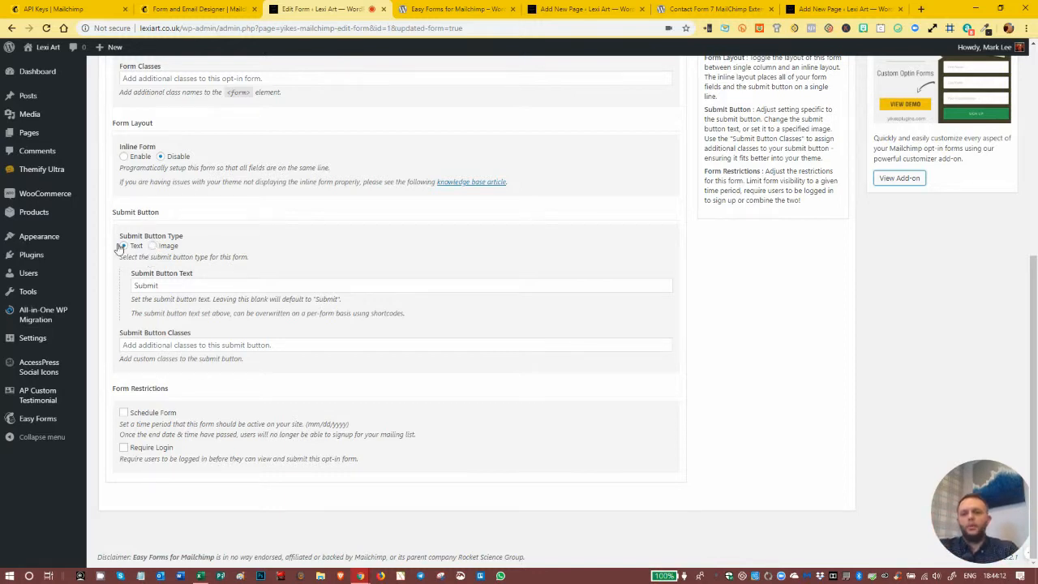
double_click(163, 285)
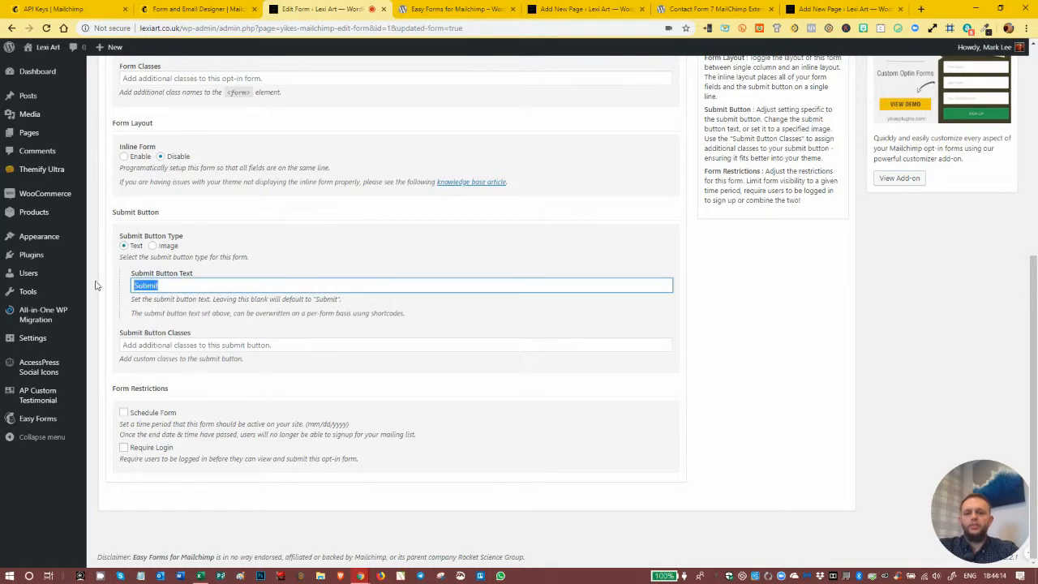
text(Opt-in)
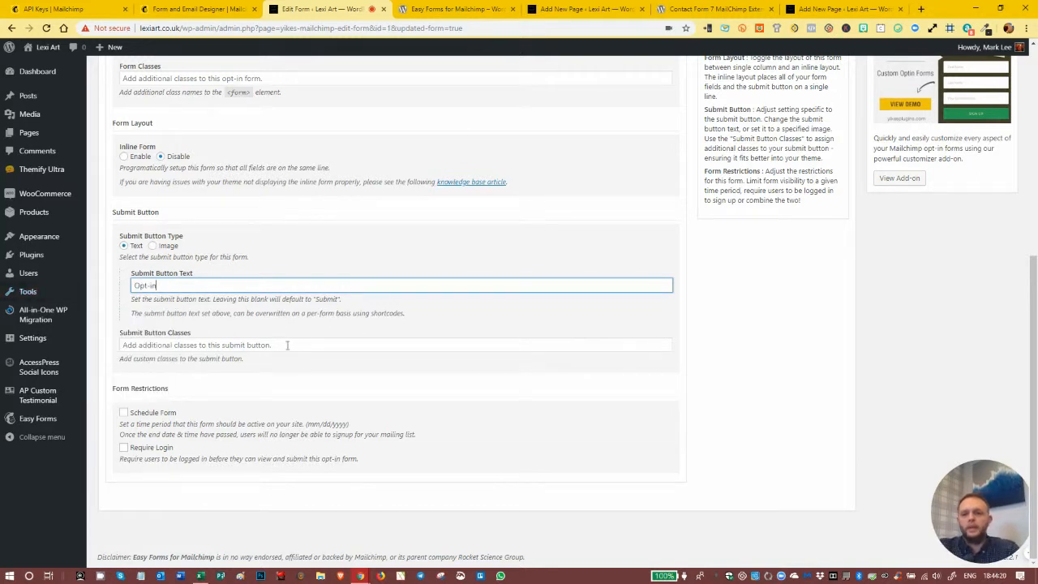
click(188, 348)
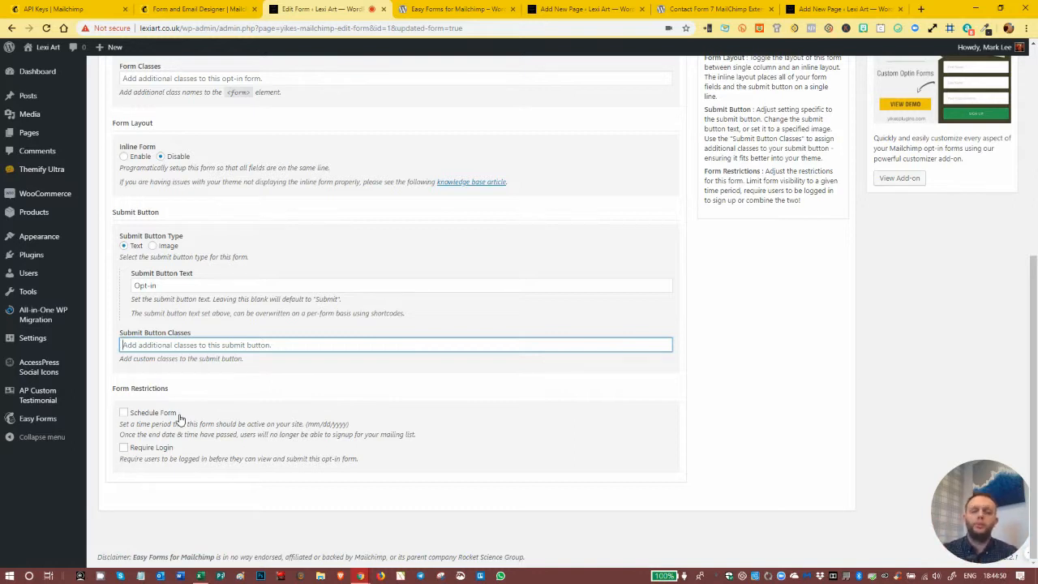
- Turn on form scheduling, review its start and end dates and pending and expired messages, and turn scheduling off again
click(123, 412)
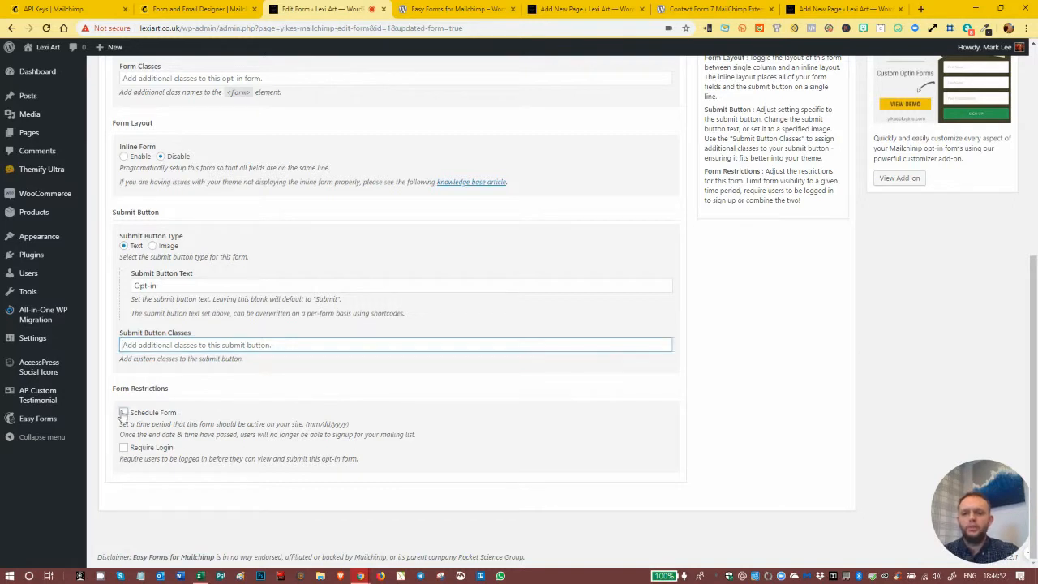
scroll(164, 421, down, 2)
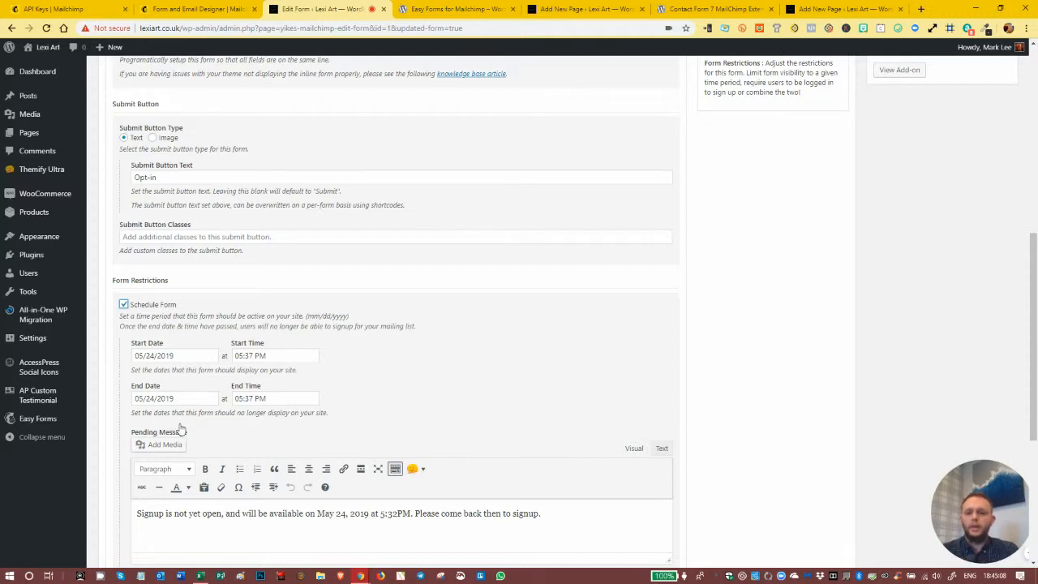
scroll(182, 437, down, 2)
scroll(182, 445, down, 1)
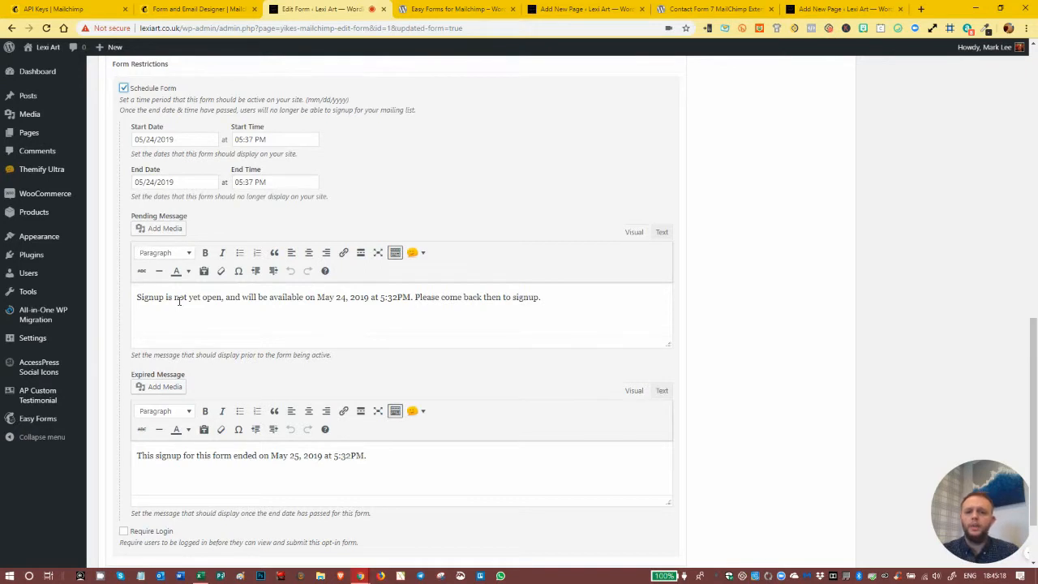
click(216, 479)
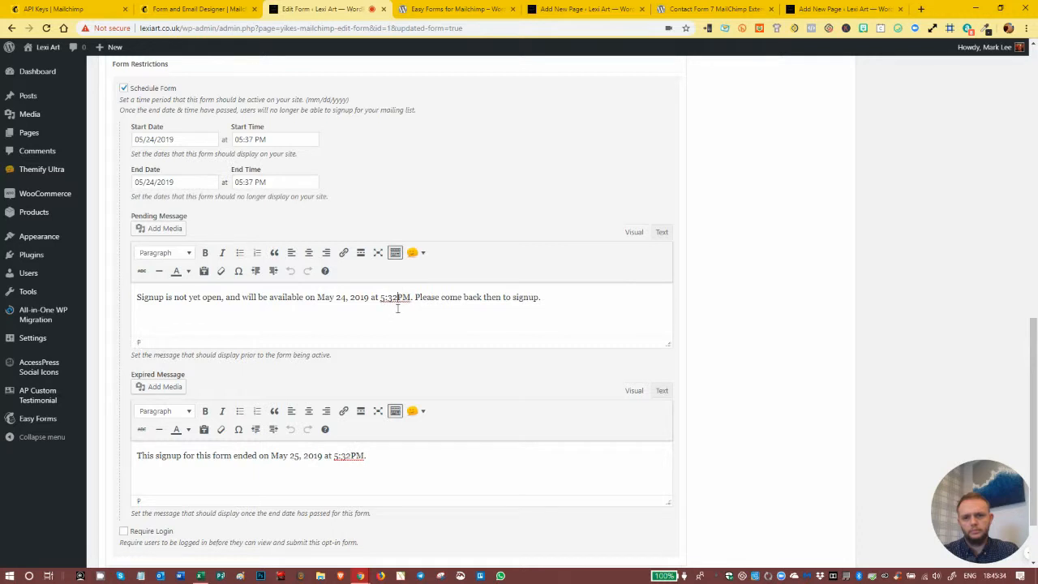
scroll(381, 299, down, 1)
scroll(381, 304, up, 3)
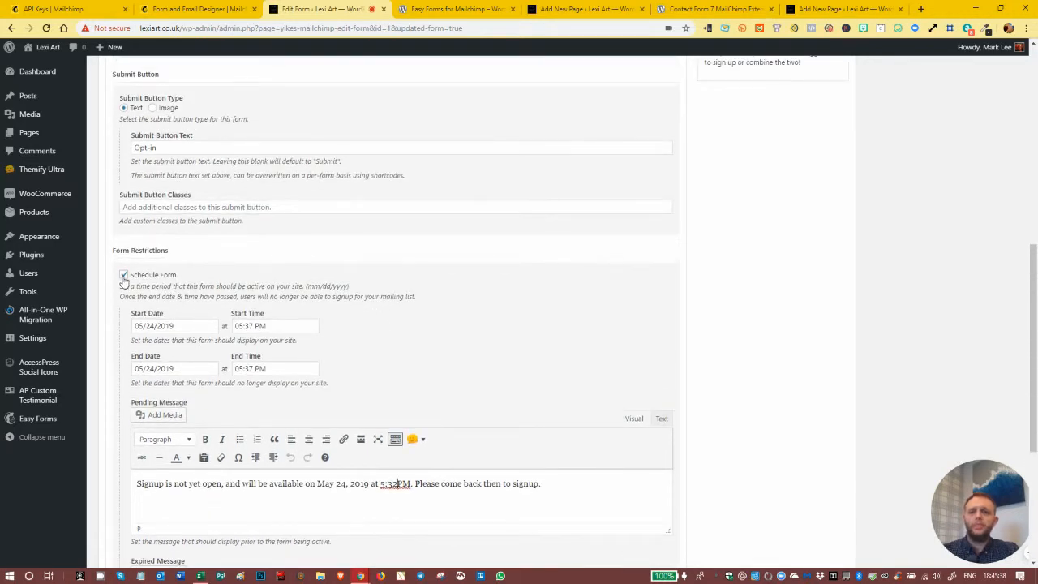
click(123, 276)
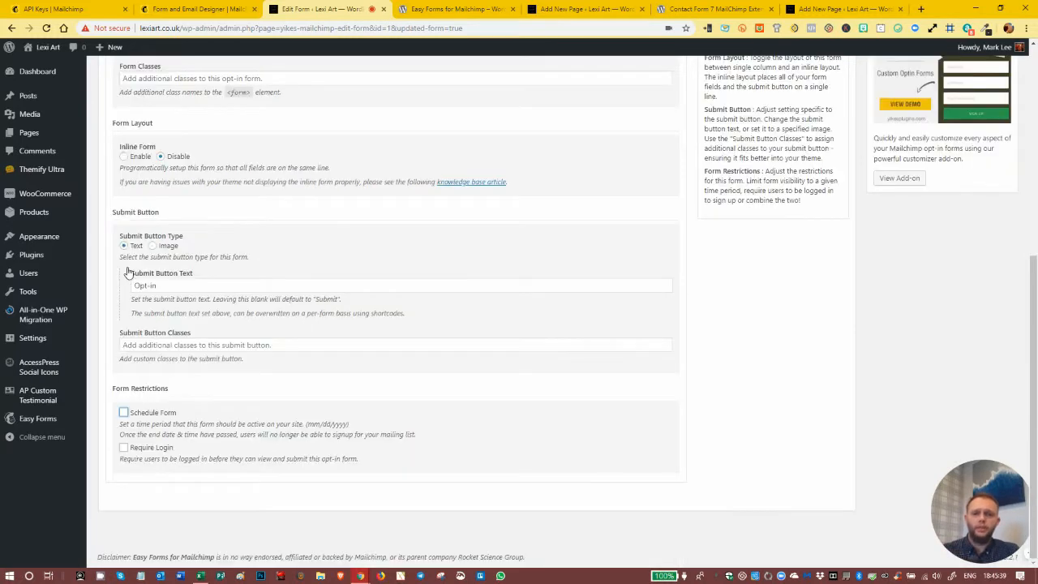
- Turn on the login requirement, review its required login message, and turn the requirement off again
click(123, 447)
scroll(128, 314, down, 2)
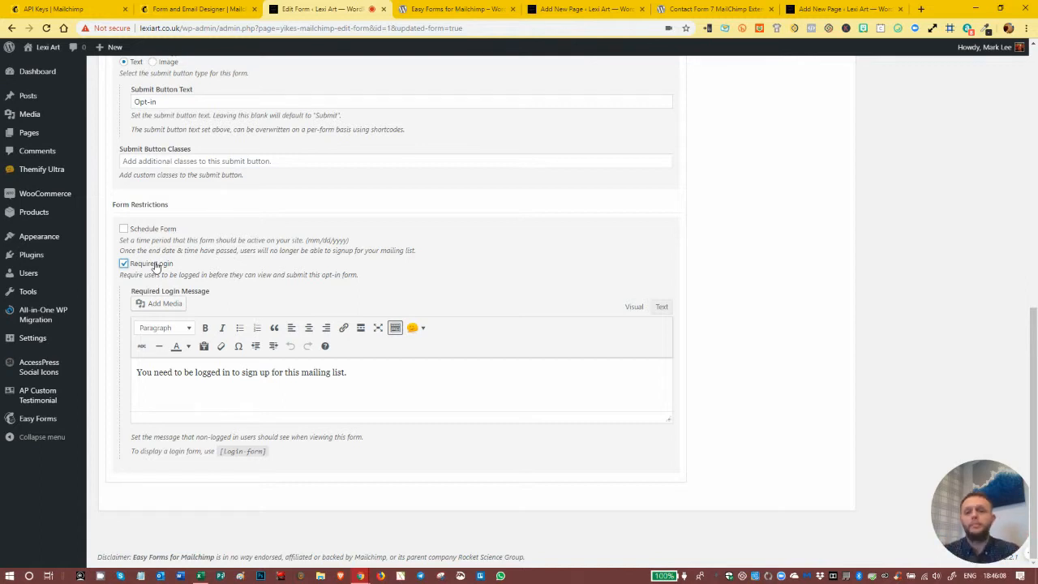
click(123, 264)
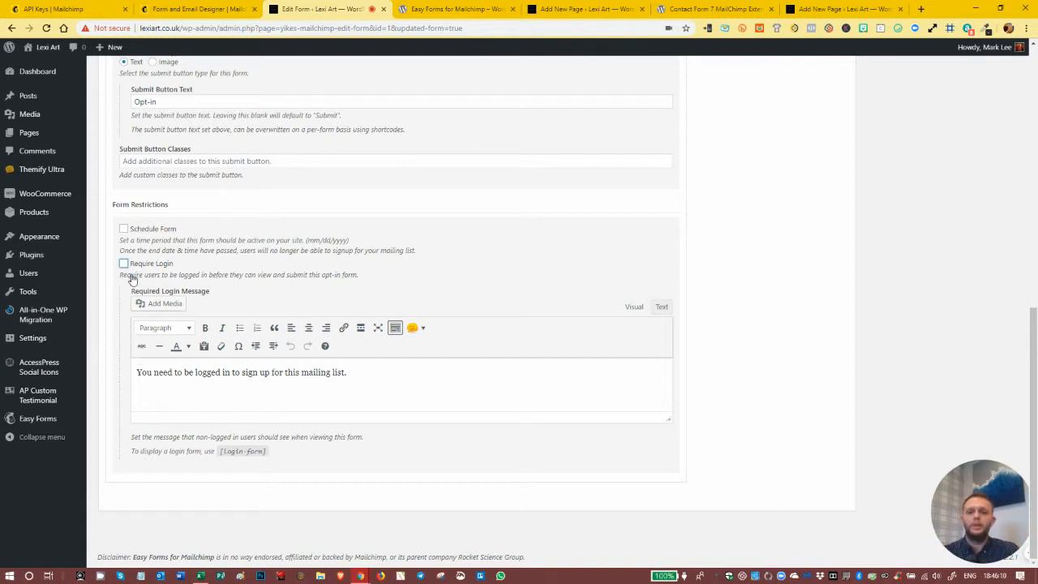
- Look over the additional form settings once more and save the form's changes
scroll(509, 425, up, 2)
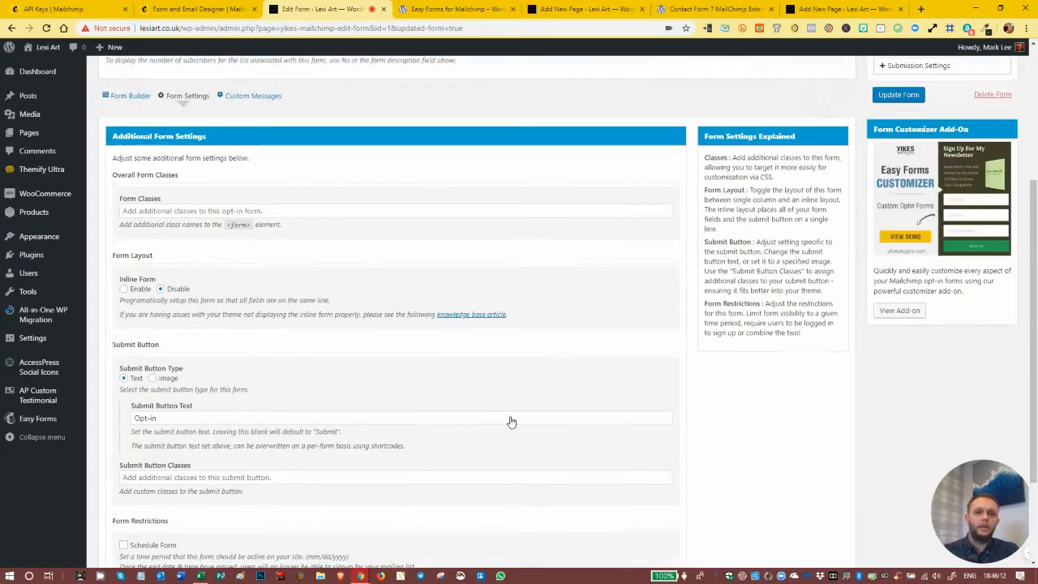
scroll(511, 422, up, 1)
scroll(273, 406, down, 2)
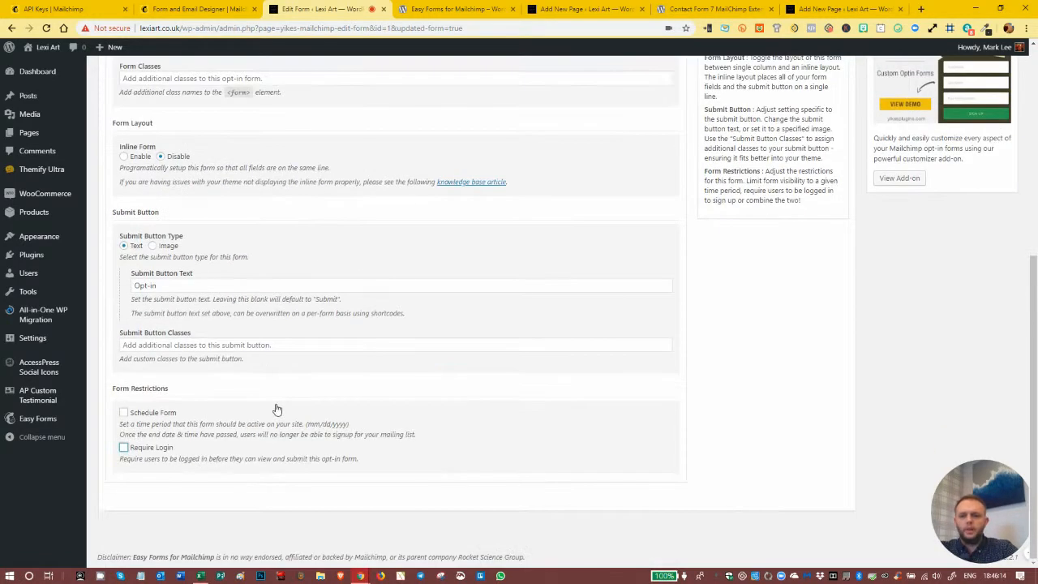
scroll(273, 409, up, 5)
scroll(268, 398, down, 2)
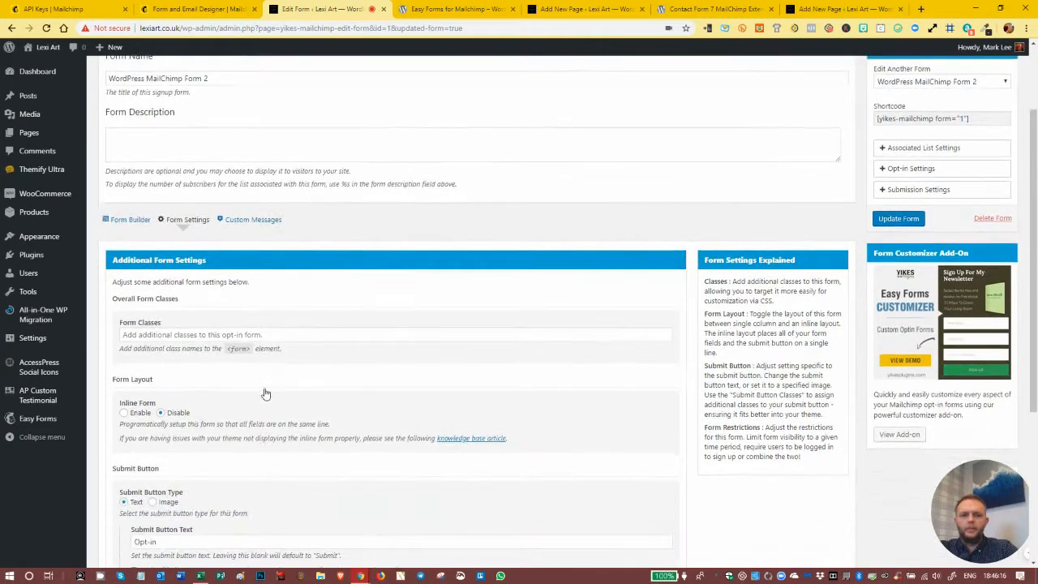
click(889, 219)
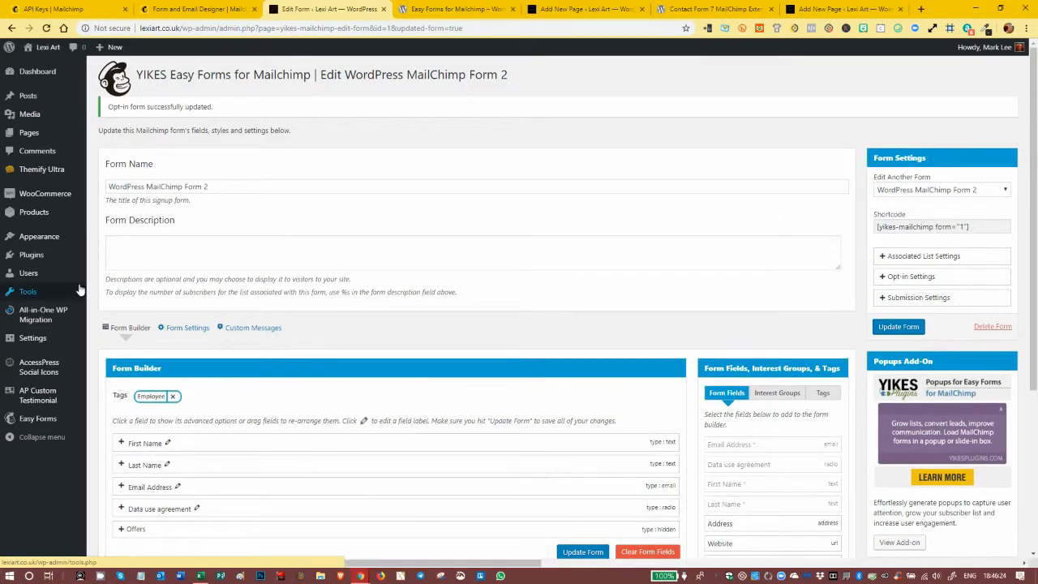
- Open the form's custom messages and examine the double opt-in, re-subscriber and update email success messages
scroll(243, 324, down, 1)
click(240, 233)
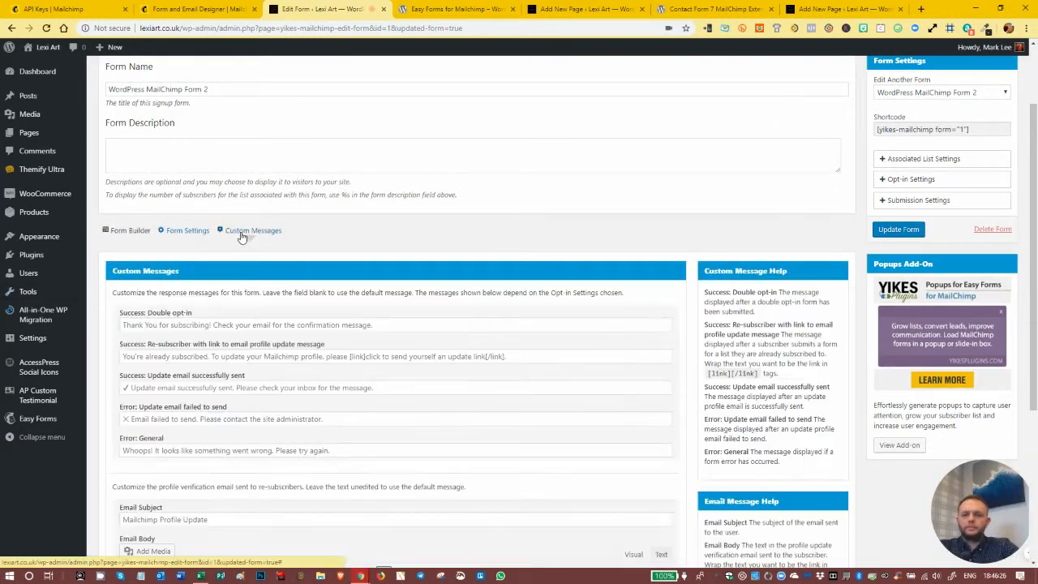
scroll(225, 281, down, 1)
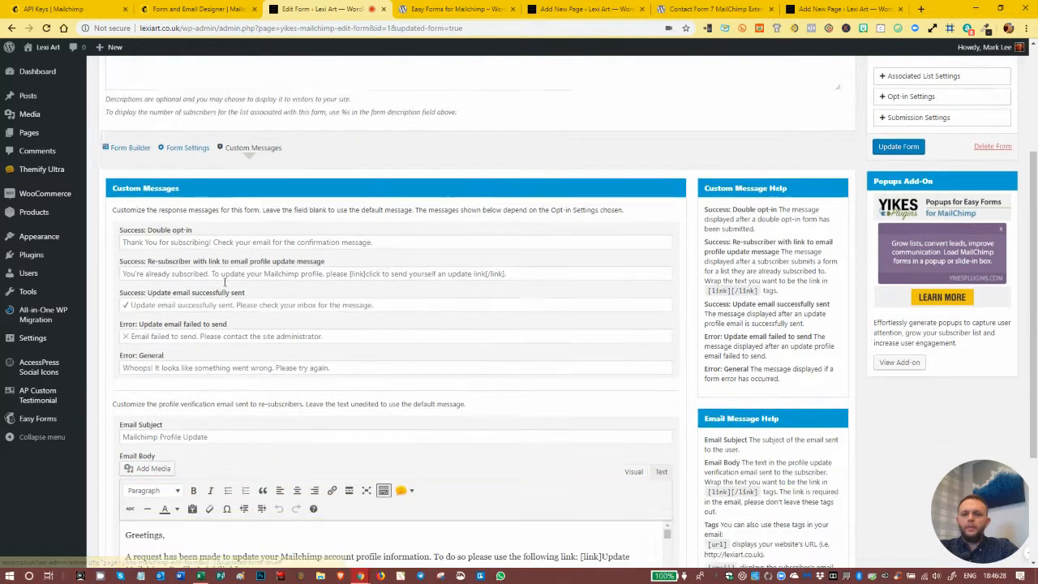
scroll(226, 282, down, 1)
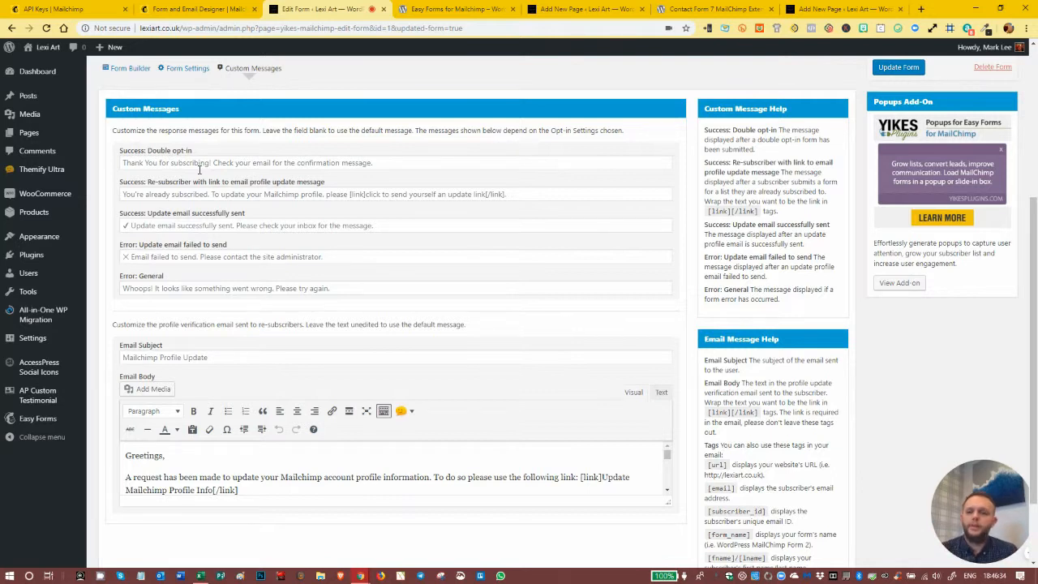
click(319, 194)
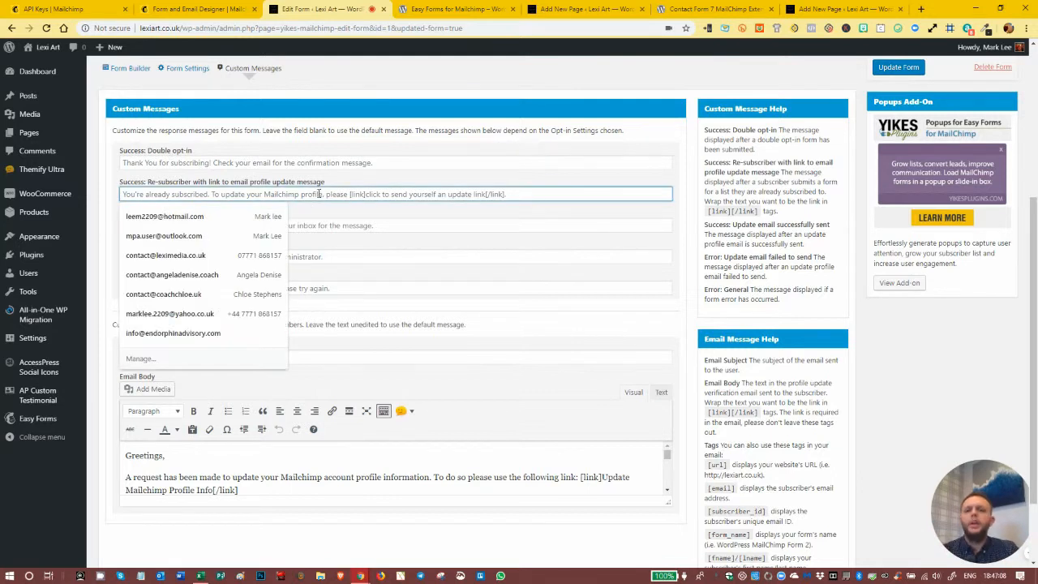
click(353, 185)
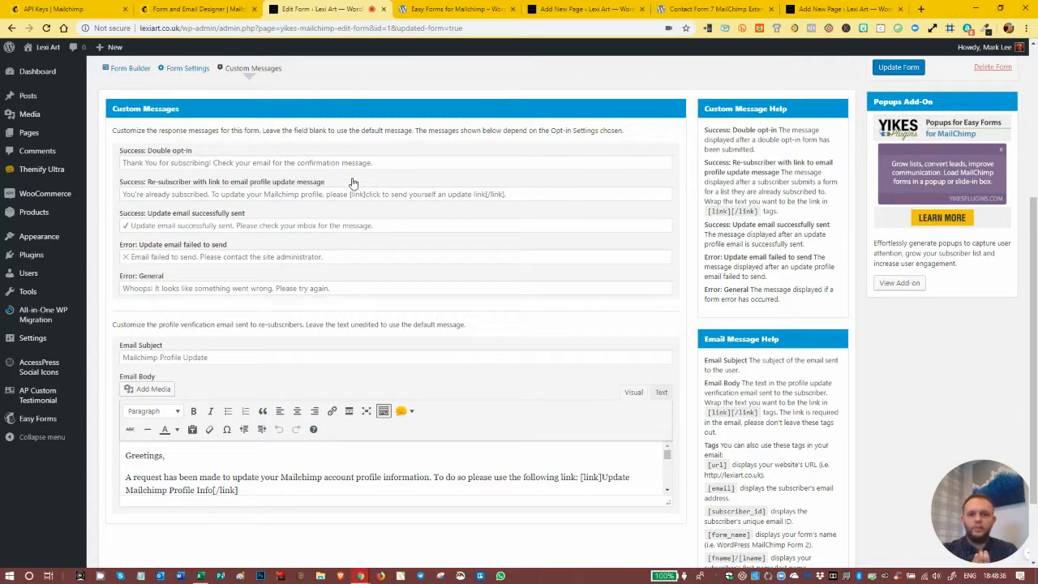
click(298, 195)
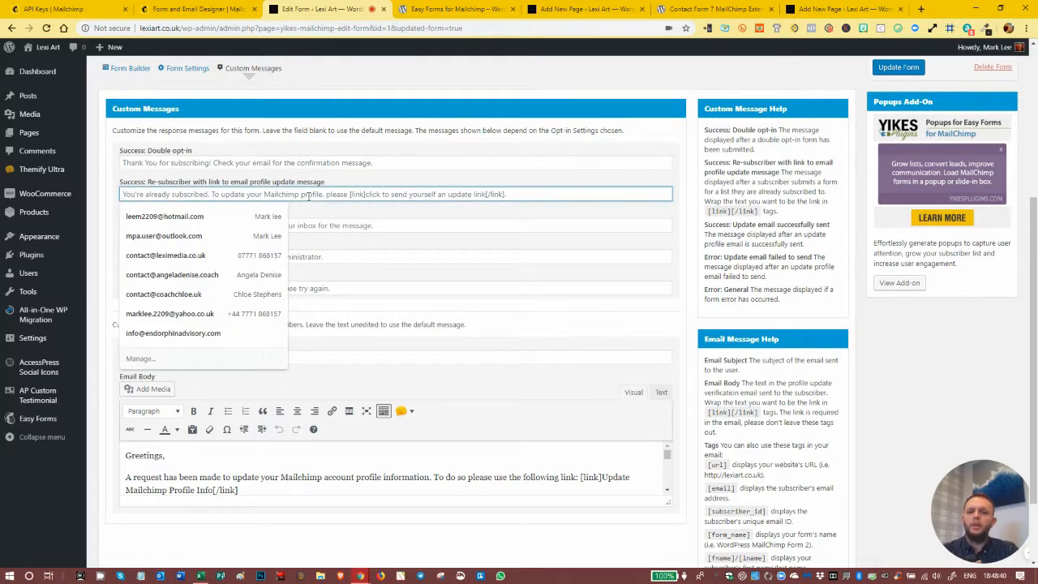
key(Tab)
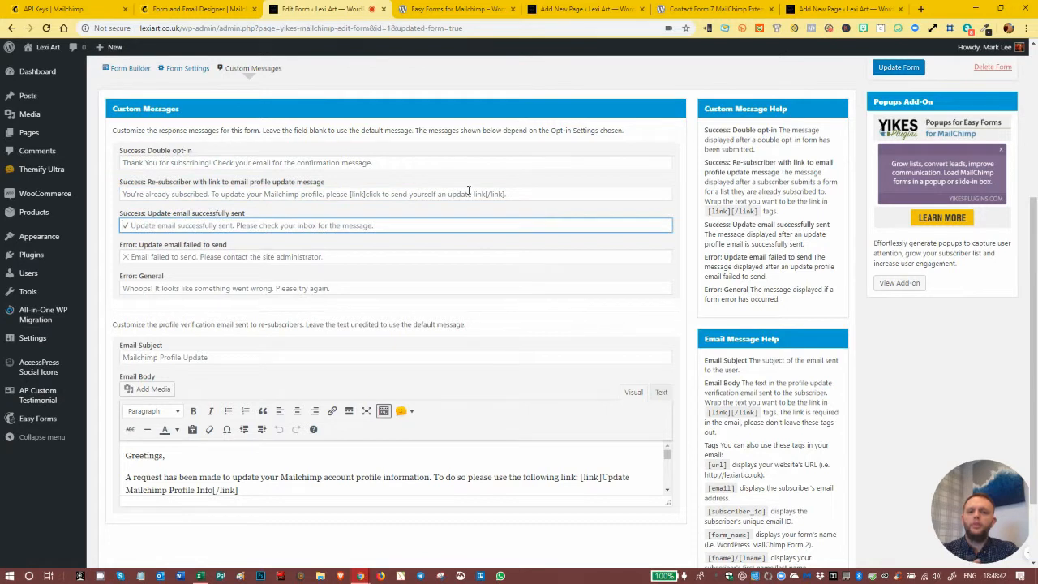
click(459, 193)
click(357, 183)
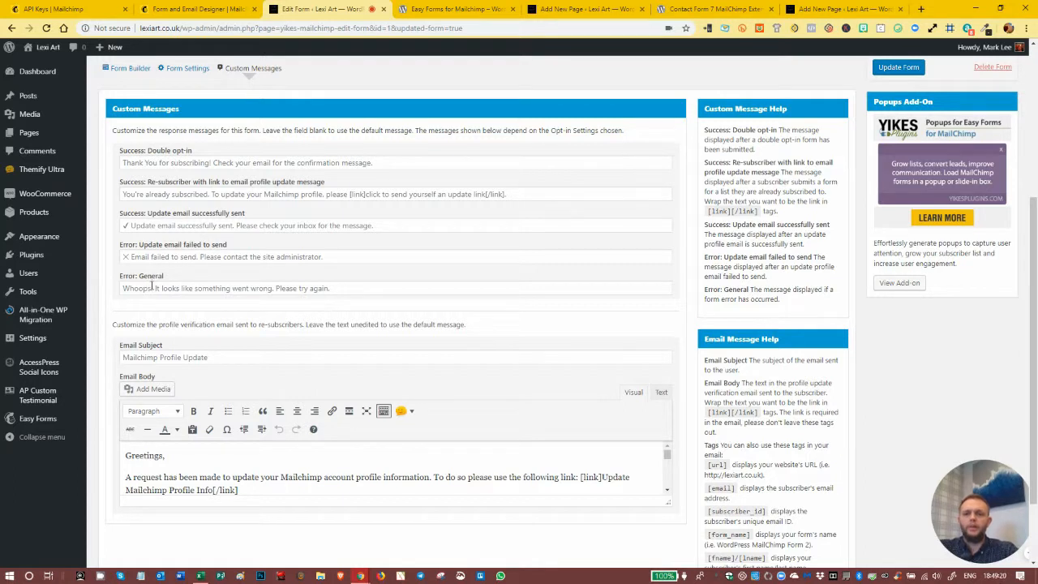
- Examine the custom error messages for general errors and for an update email that fails to send
click(167, 290)
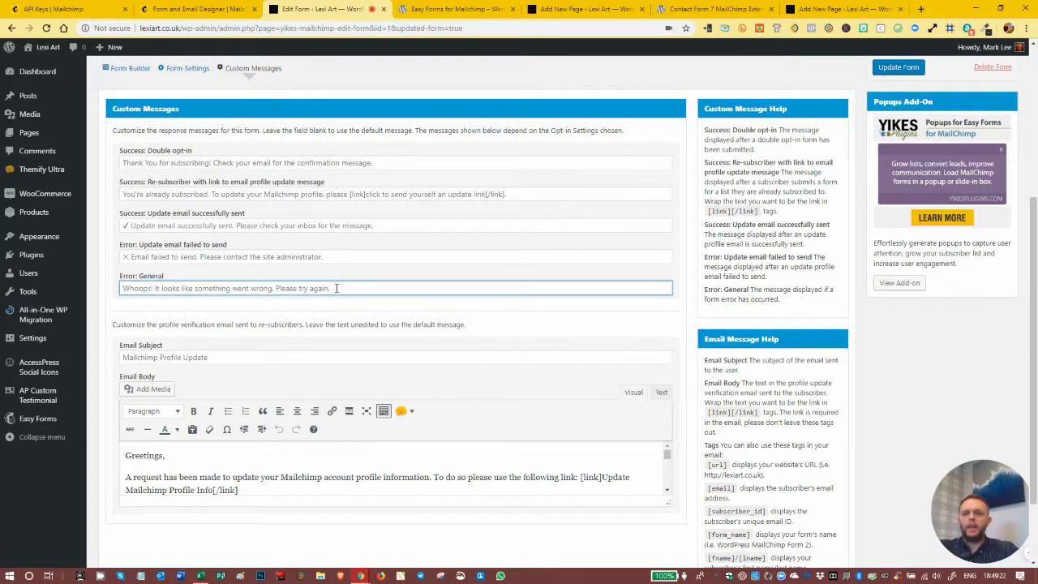
click(180, 256)
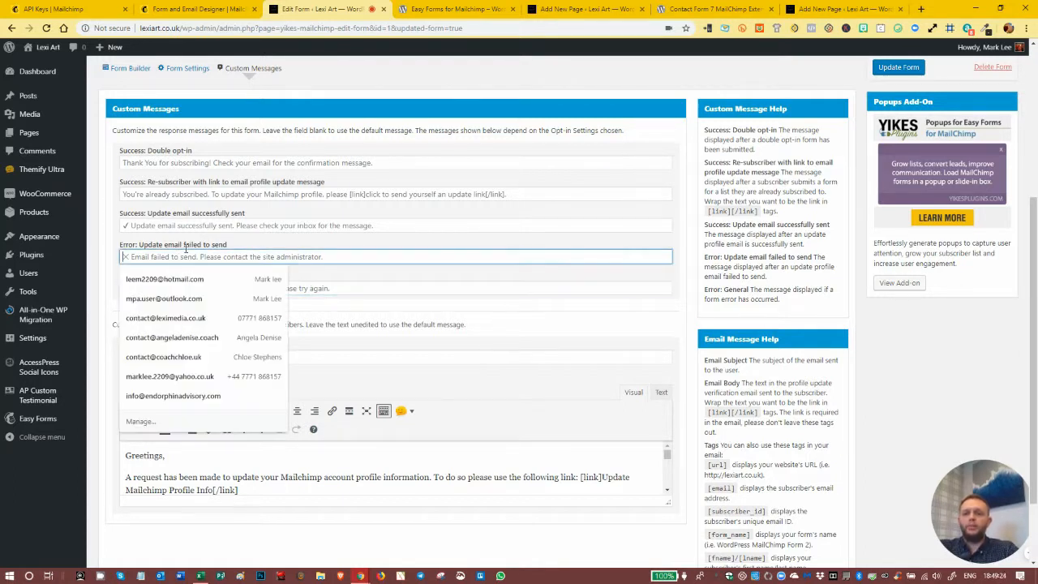
click(406, 255)
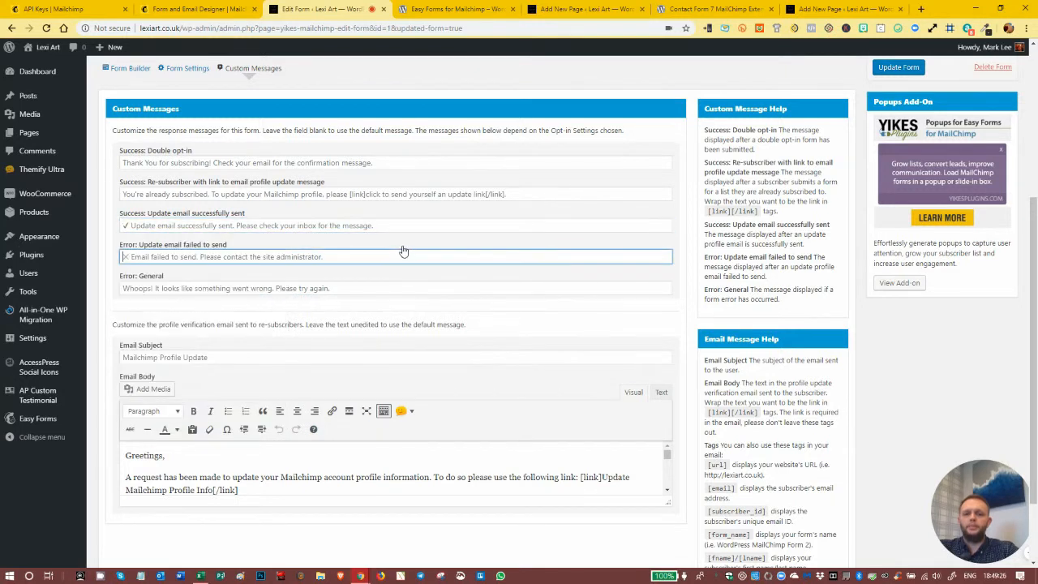
- Review the form's shortcode and its associated list settings, keeping Lexi Art as the associated list
scroll(405, 251, up, 3)
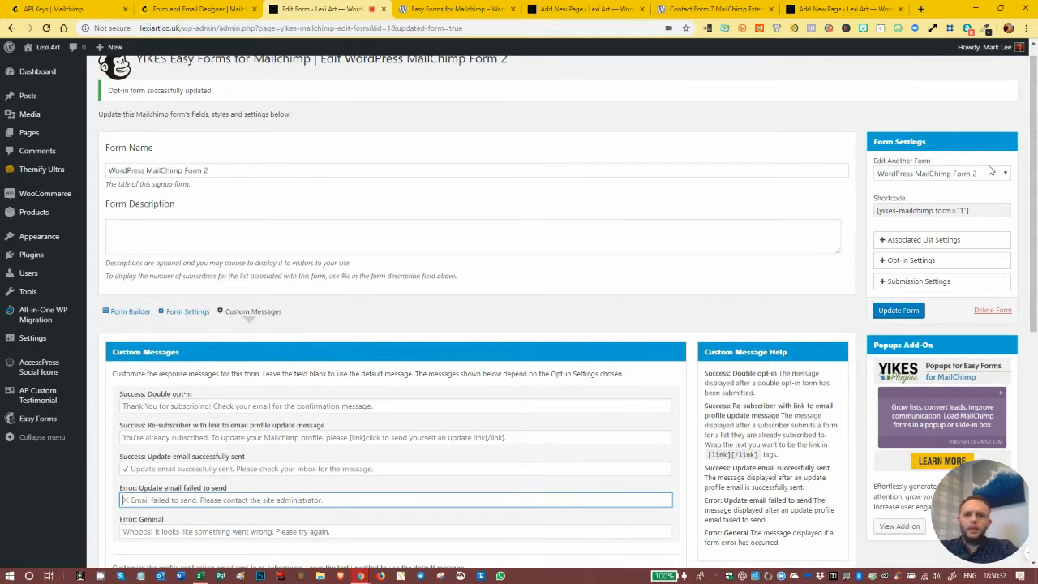
click(914, 212)
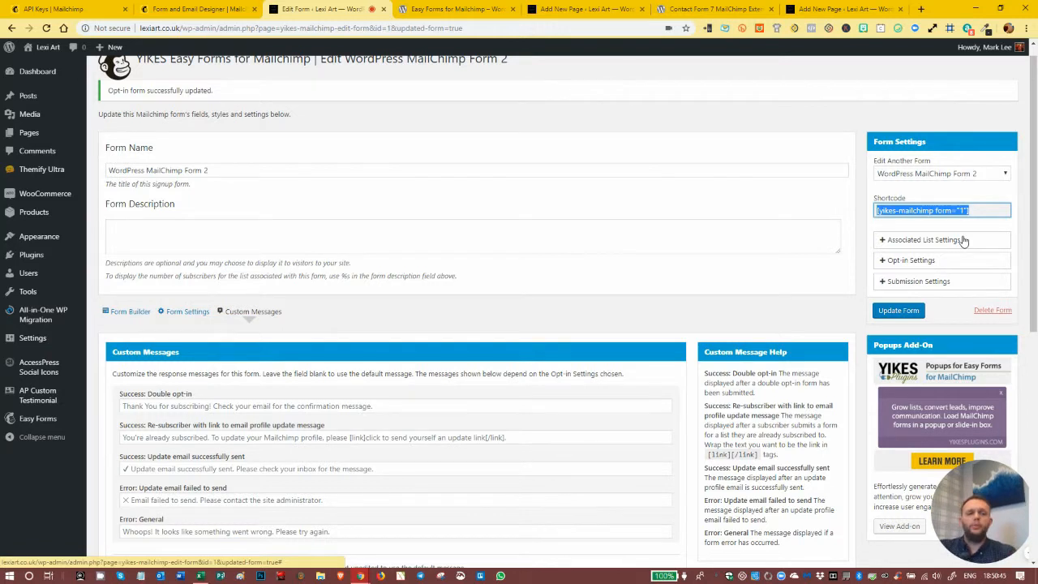
click(882, 241)
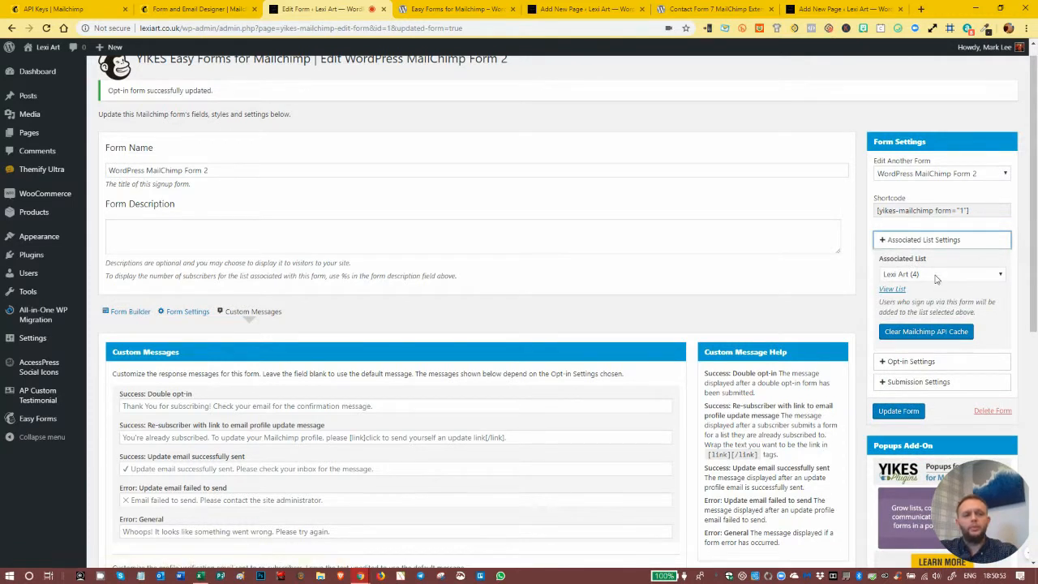
click(936, 278)
click(936, 282)
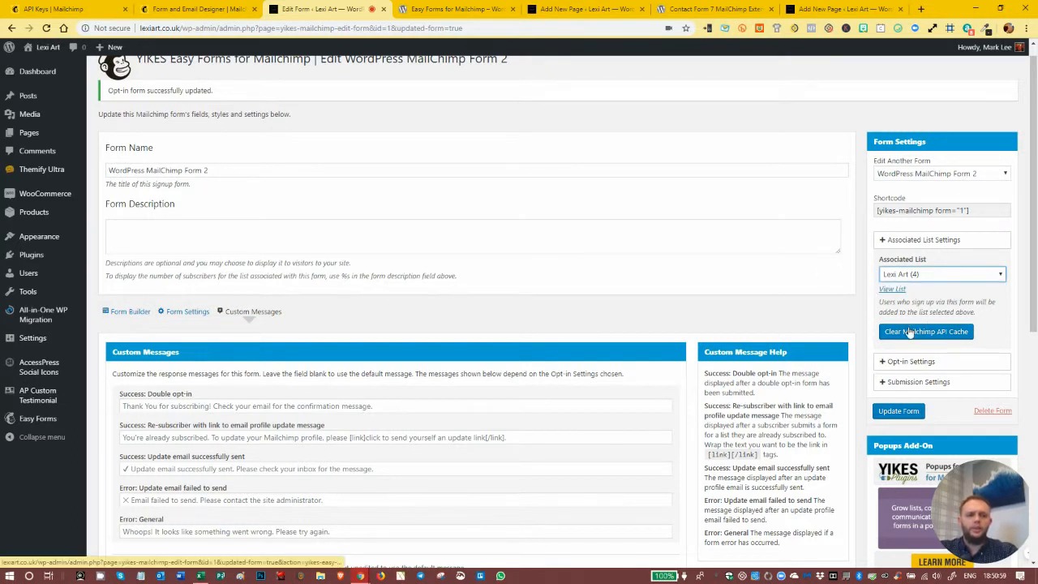
click(882, 242)
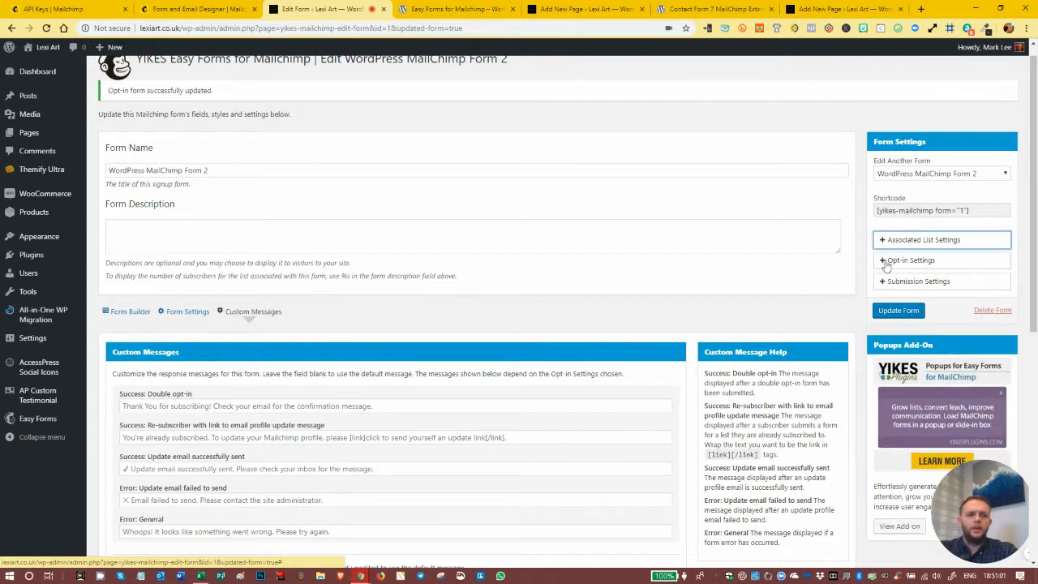
- Compare the success messages for single and double opt-in in the opt-in settings, and set the form to Single opt-in
click(886, 264)
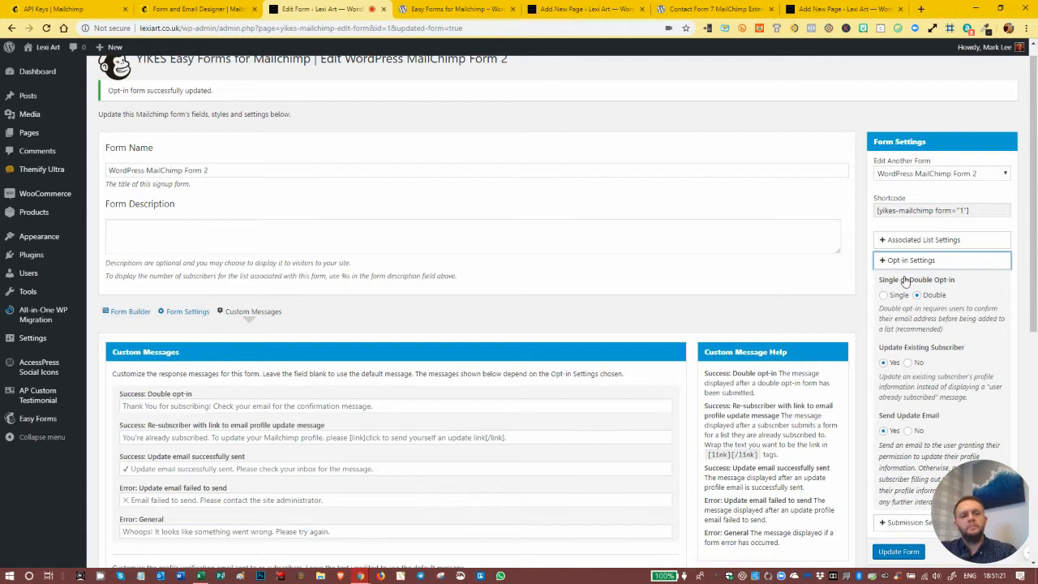
click(883, 295)
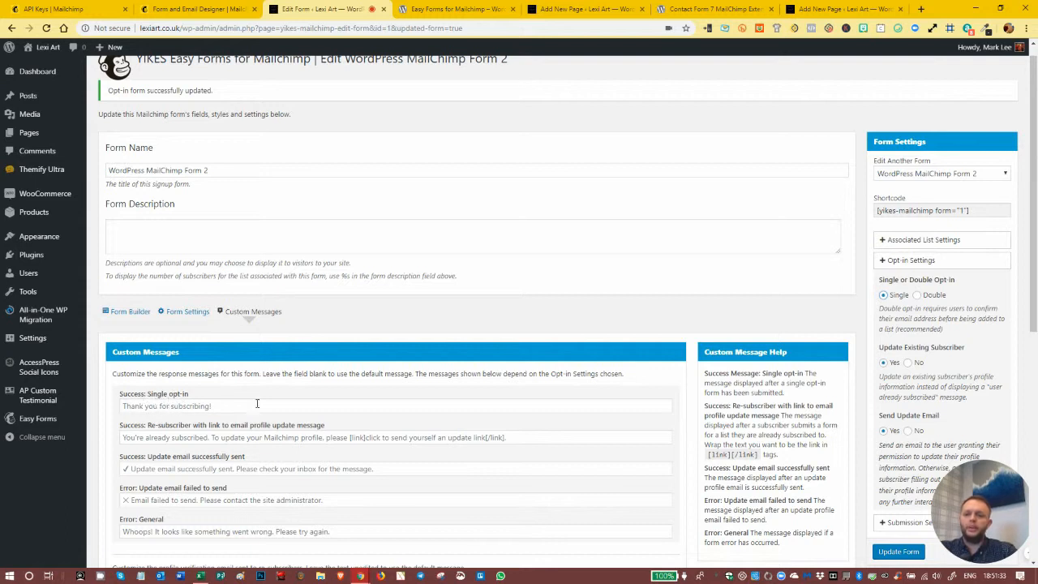
click(917, 296)
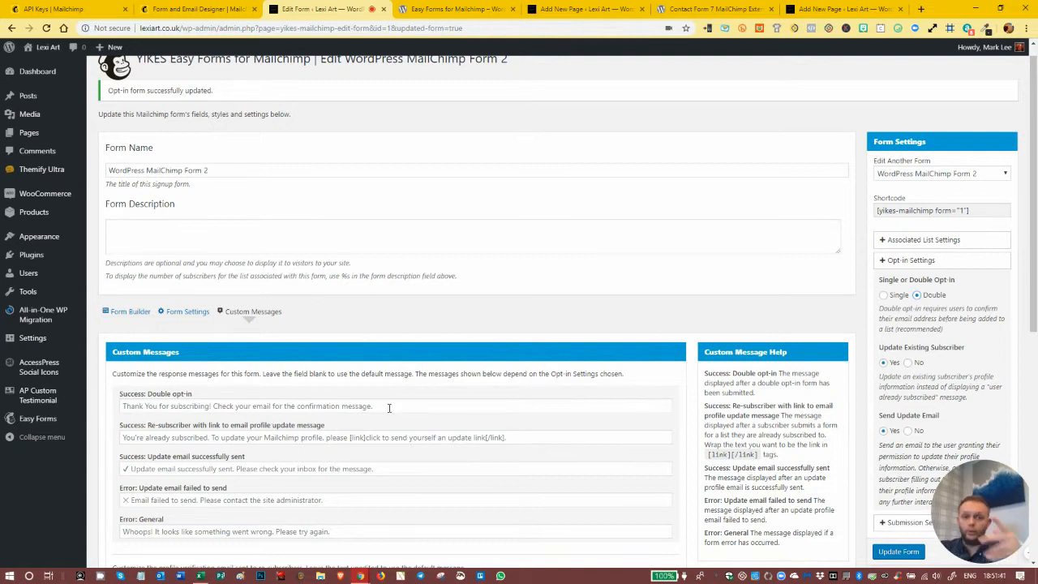
click(883, 295)
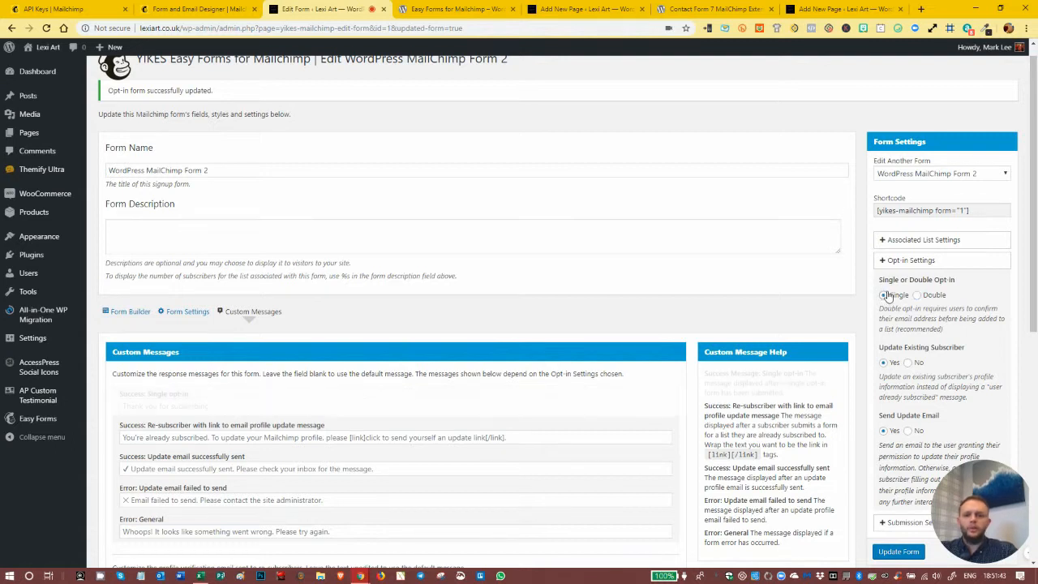
click(219, 406)
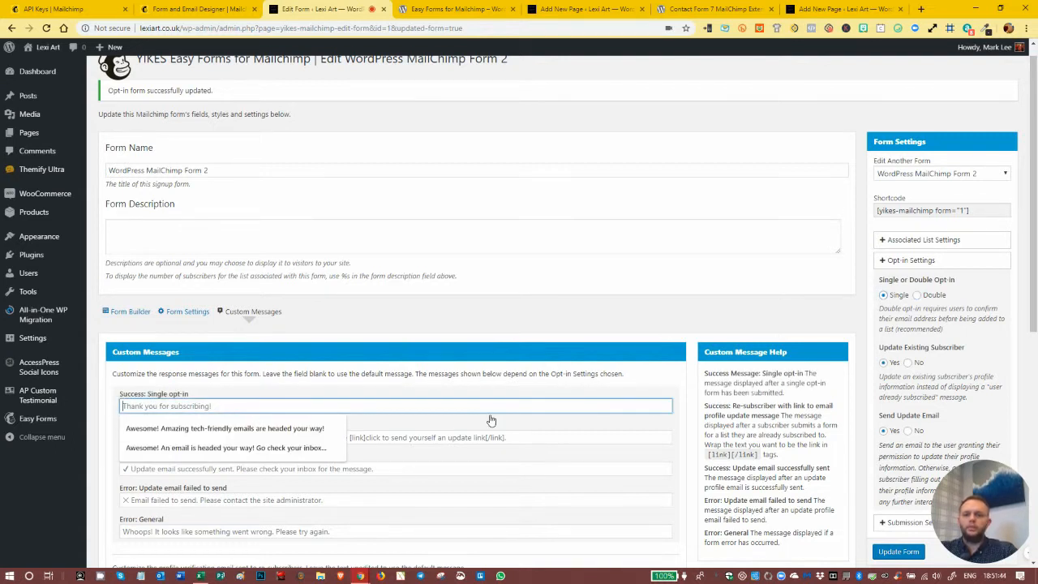
click(297, 381)
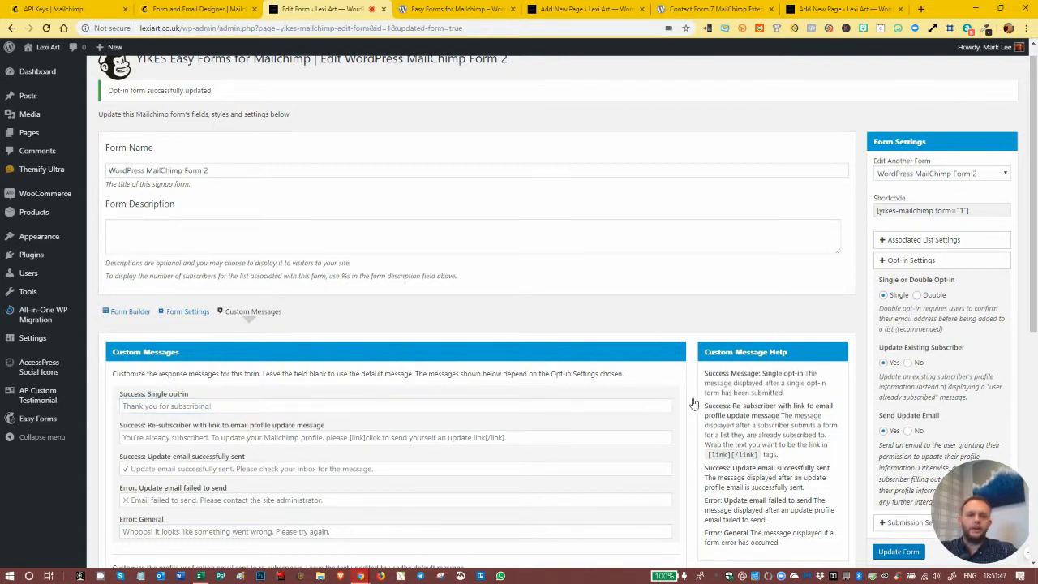
- Try Update Existing Subscriber set to No to review its custom messages, and set it back to Yes
scroll(945, 292, down, 2)
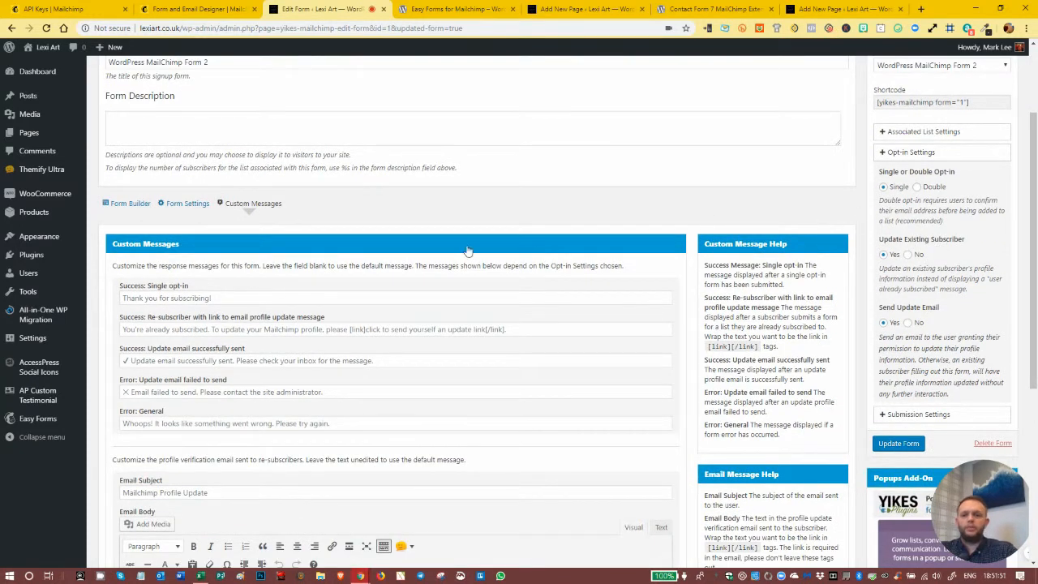
click(907, 256)
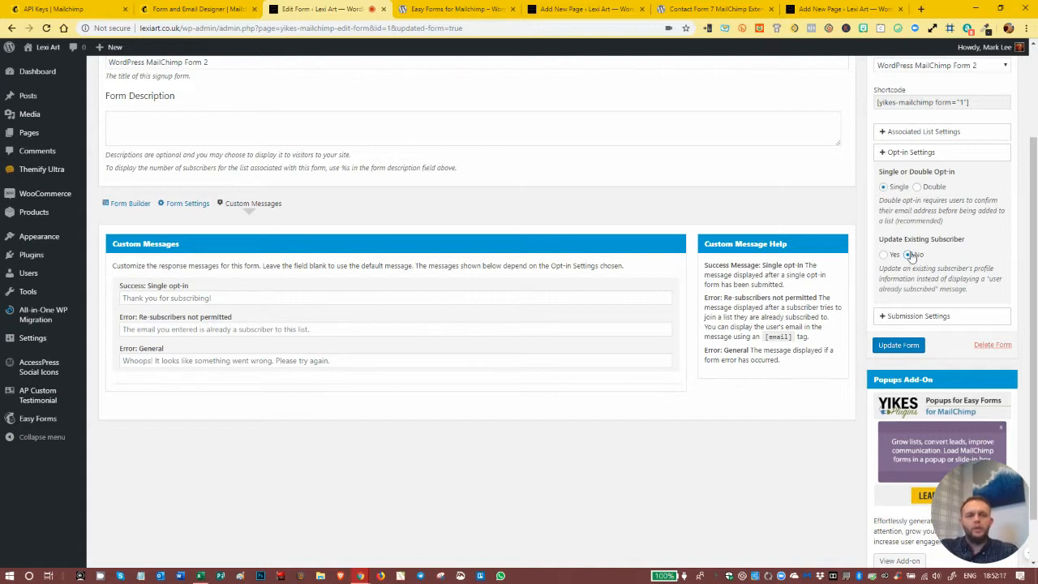
click(884, 255)
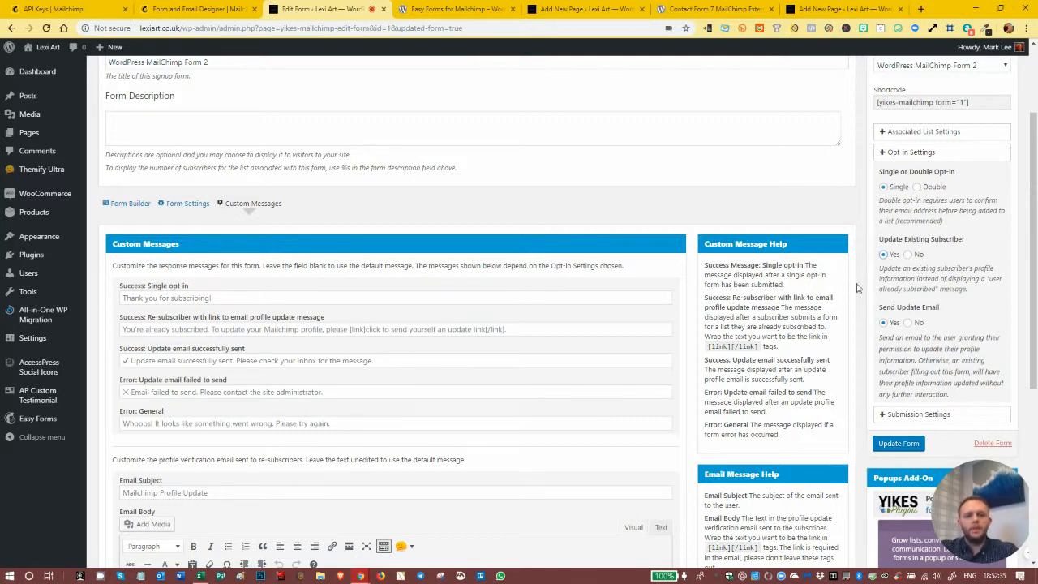
- Set Send Update Email to No in the opt-in settings and review the remaining custom messages
scroll(337, 484, down, 1)
scroll(332, 493, up, 2)
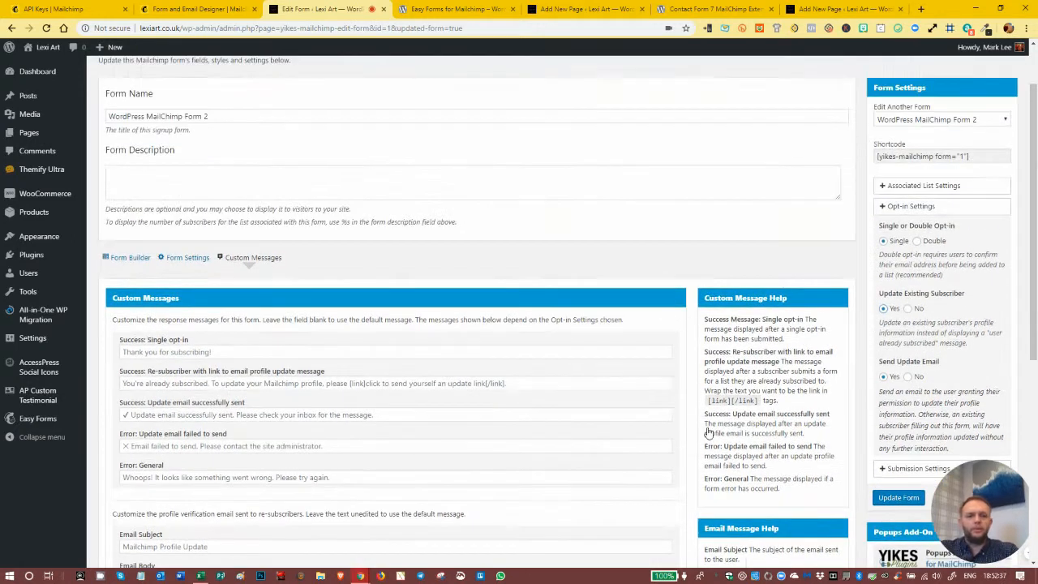
scroll(811, 349, down, 1)
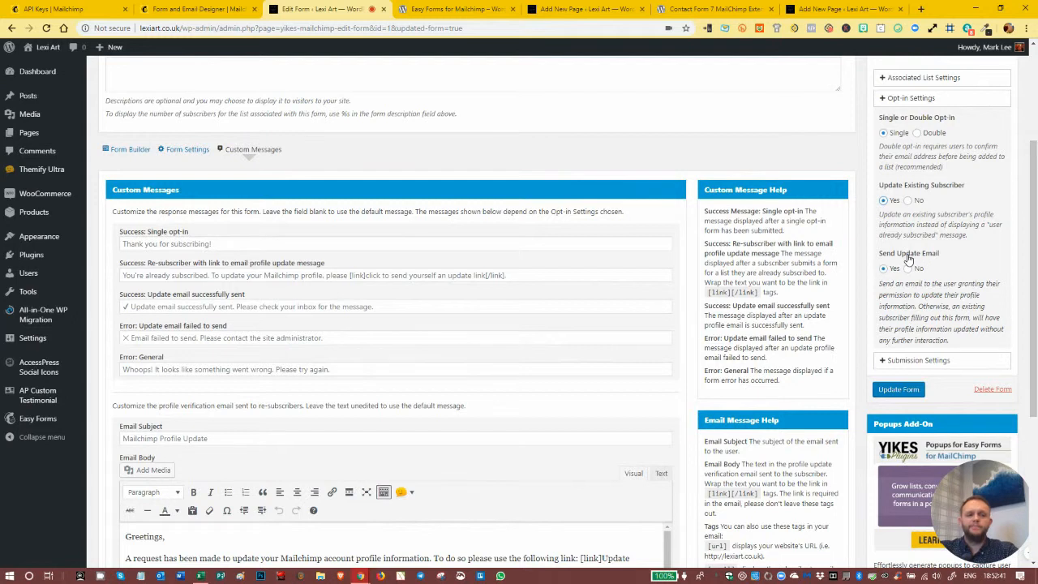
click(908, 268)
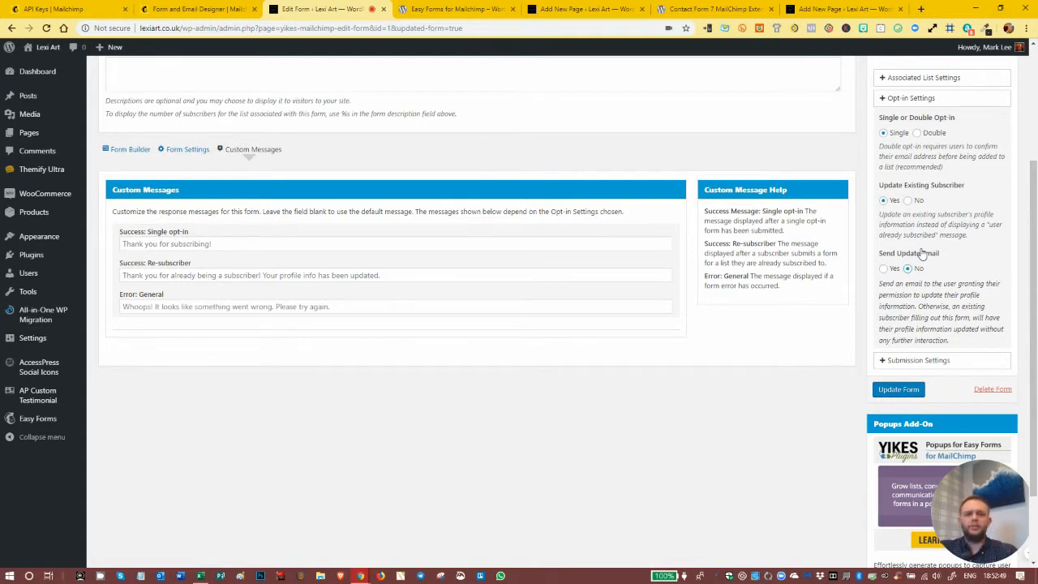
scroll(943, 235, down, 1)
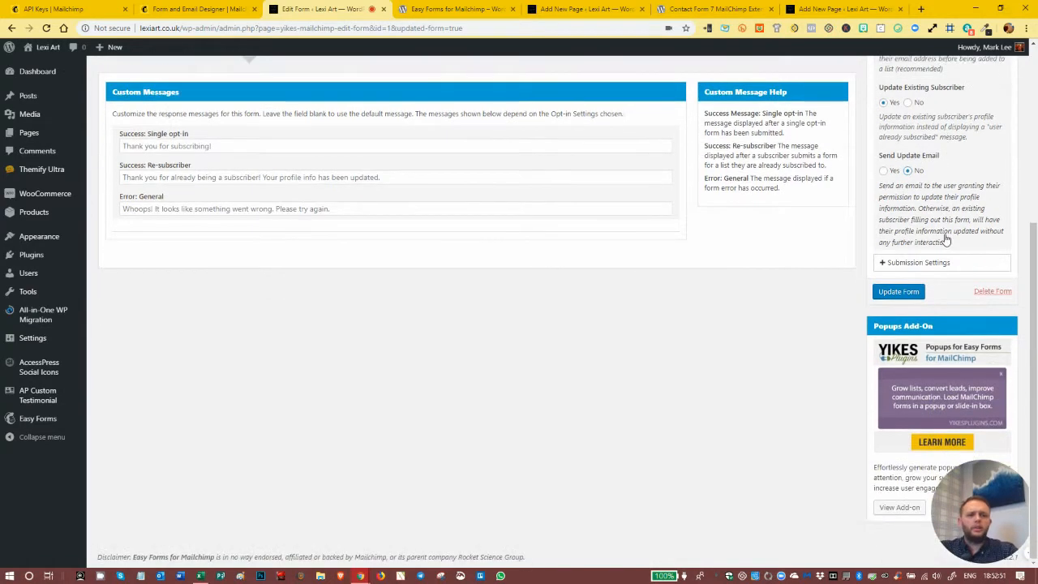
scroll(944, 219, up, 2)
scroll(947, 205, down, 1)
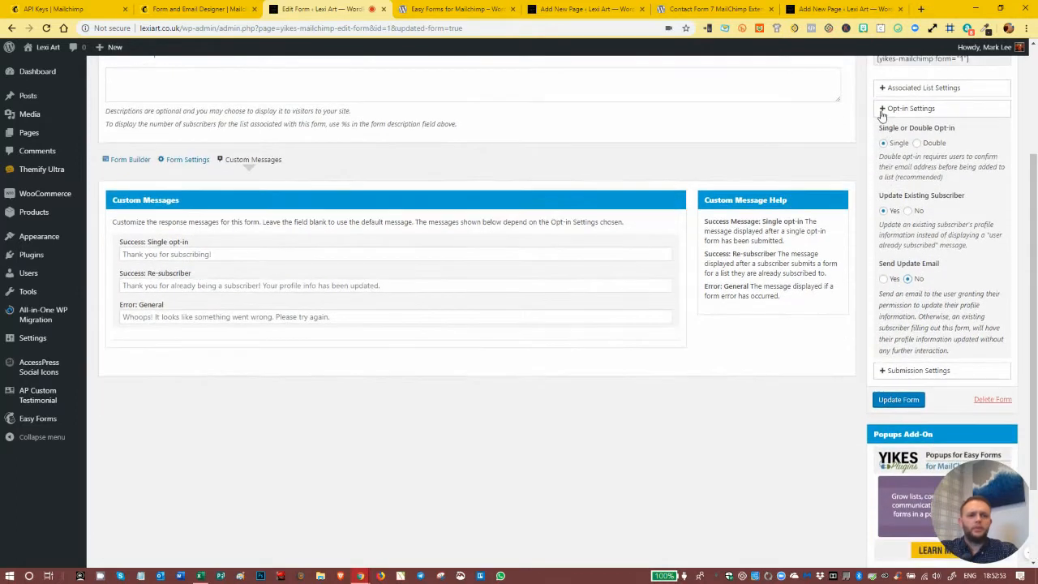
- Close the opt-in settings and review the form's submission settings alongside the custom success message for single opt-in
click(884, 107)
click(892, 258)
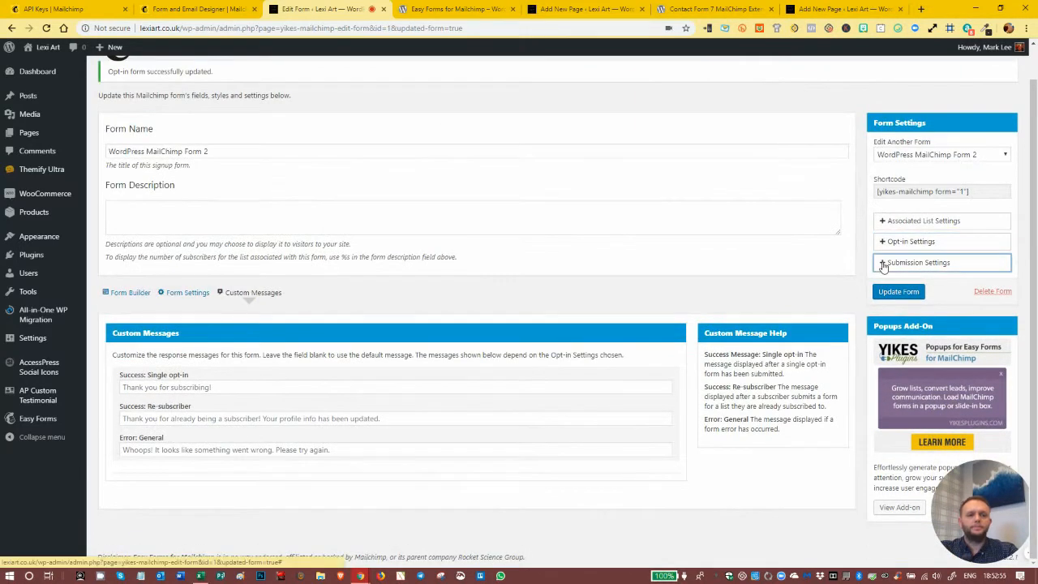
scroll(888, 259, down, 2)
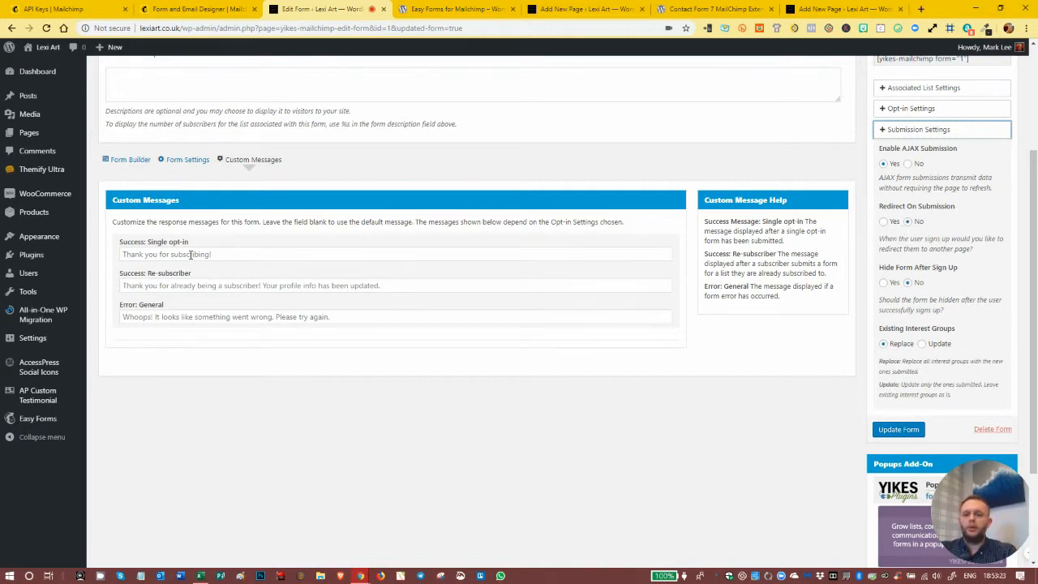
click(131, 256)
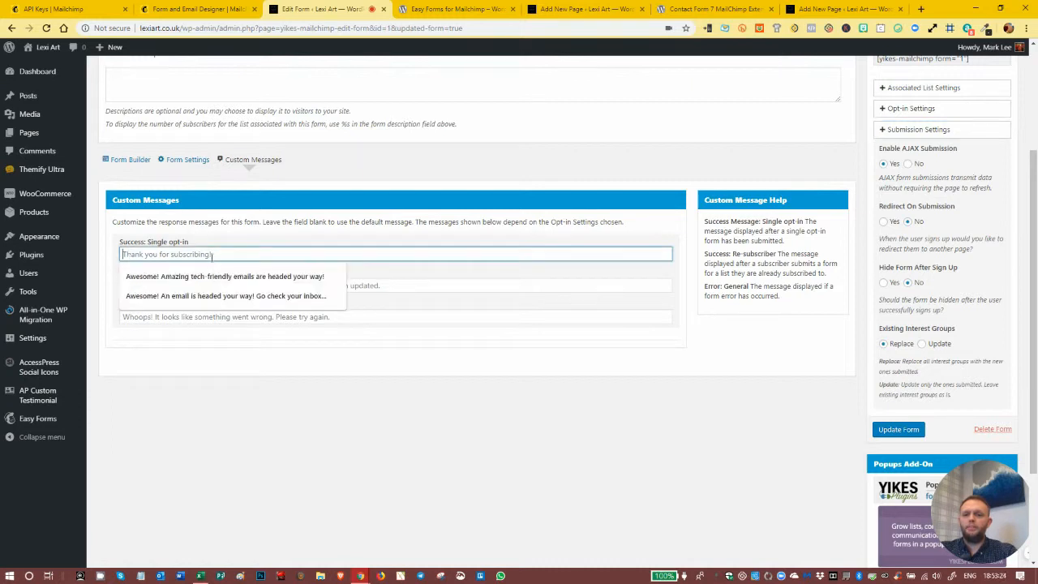
click(108, 267)
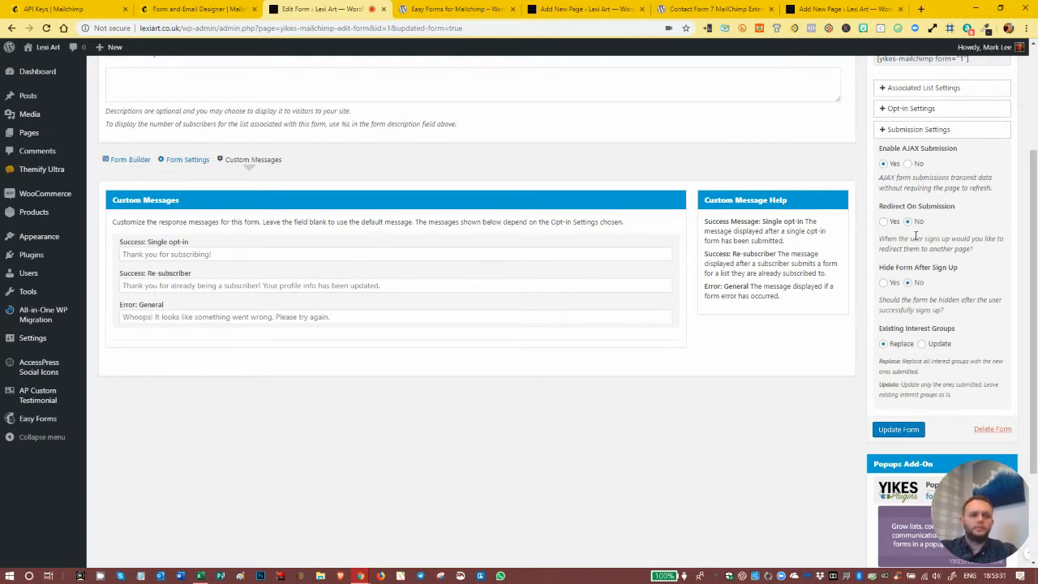
- Try Redirect On Submission set to Yes to review the available redirect pages and posts, and set it back to No
click(884, 222)
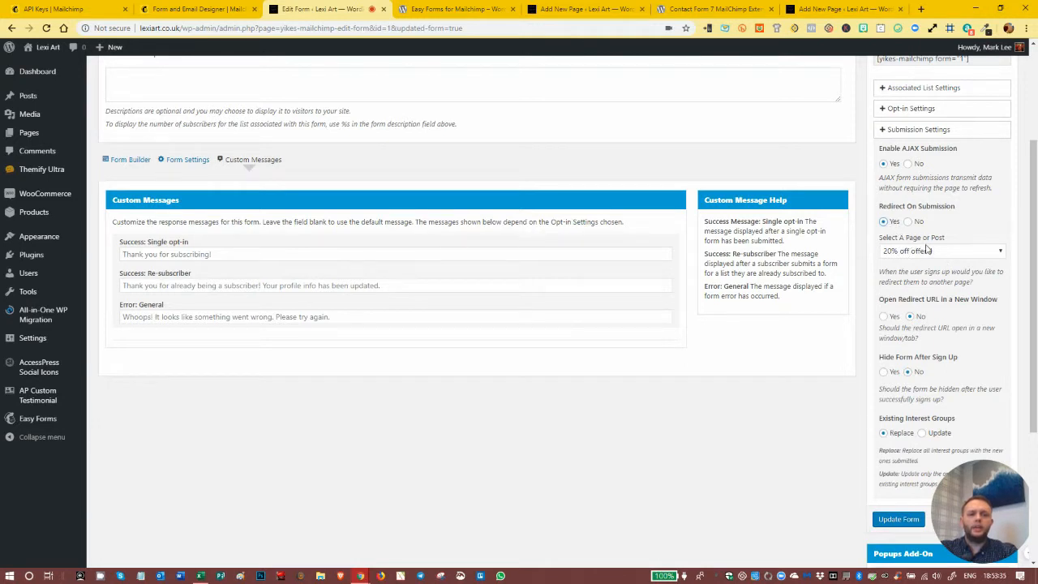
click(929, 249)
scroll(847, 381, down, 15)
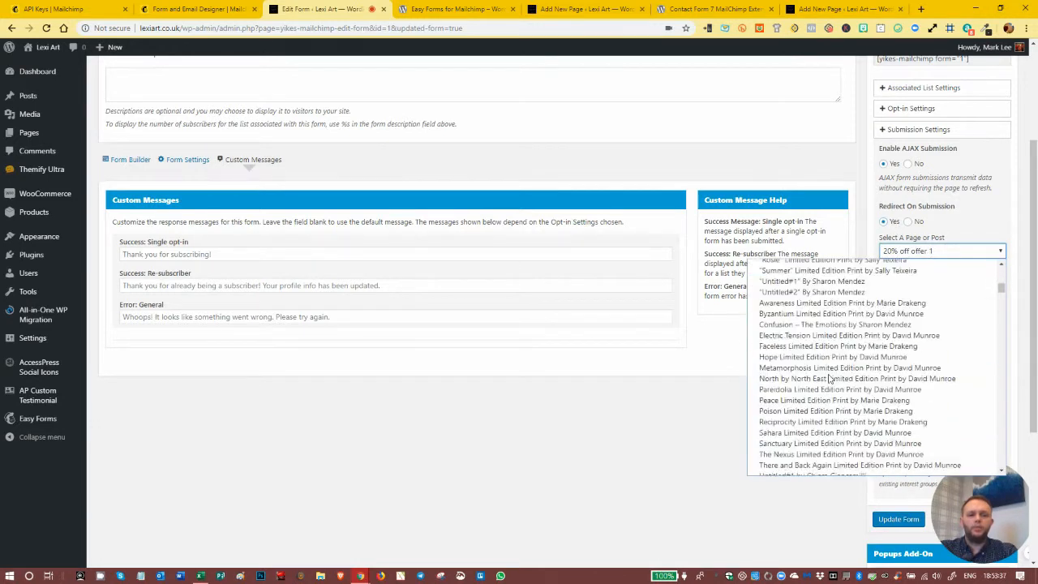
scroll(821, 369, down, 20)
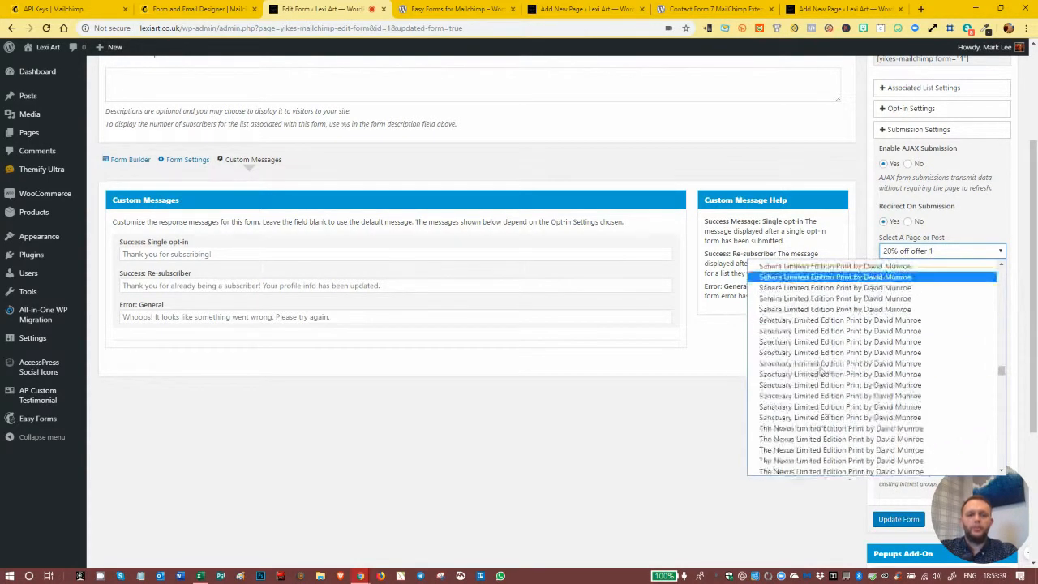
scroll(818, 378, down, 2)
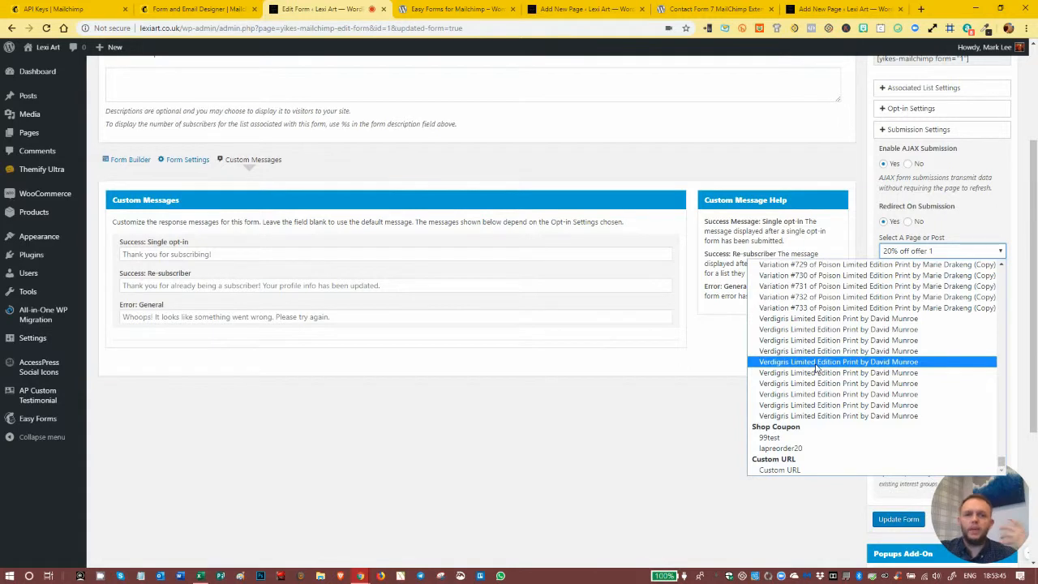
scroll(815, 366, up, 10)
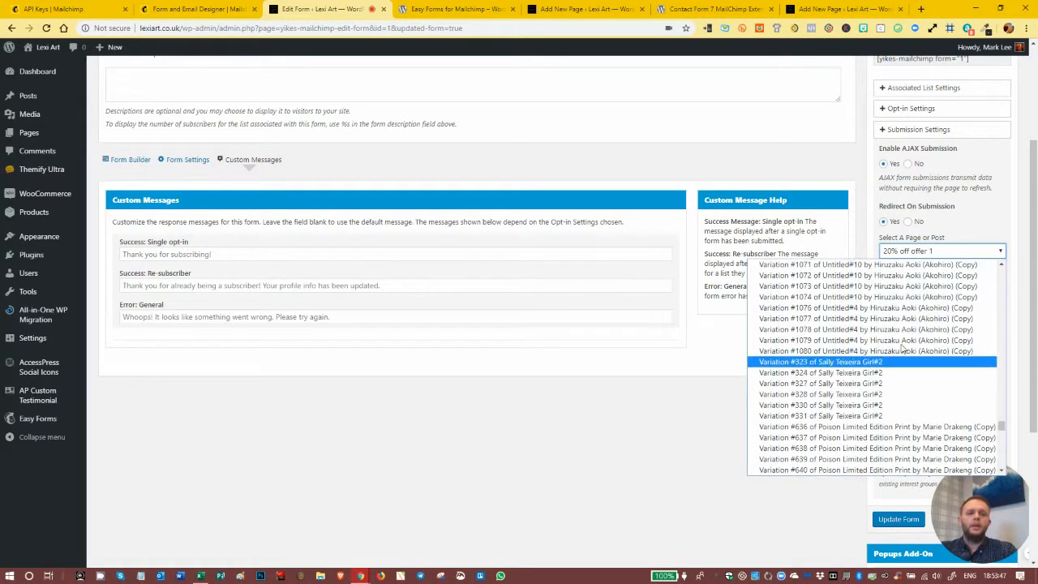
scroll(897, 320, up, 15)
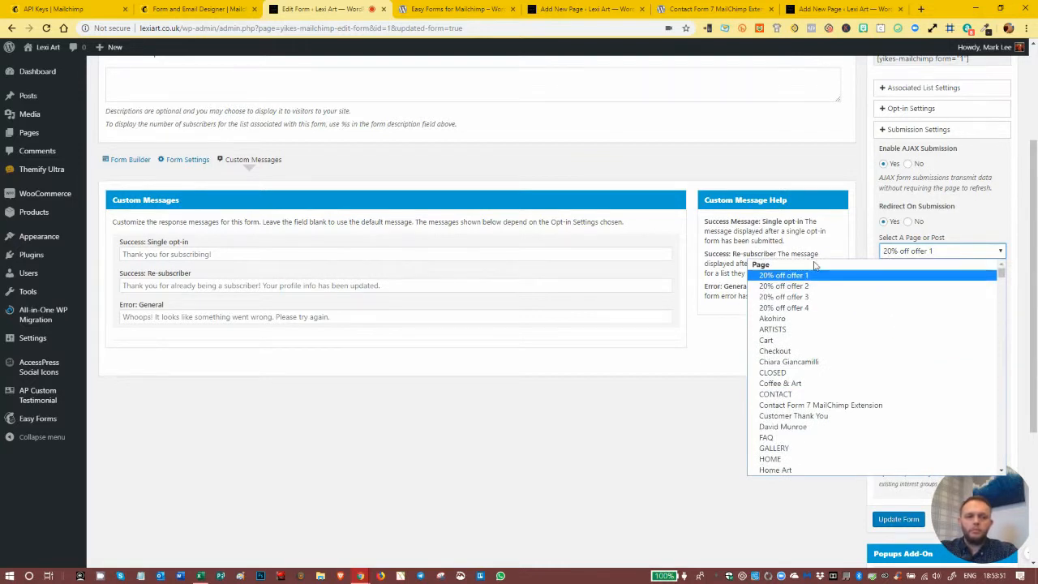
click(954, 253)
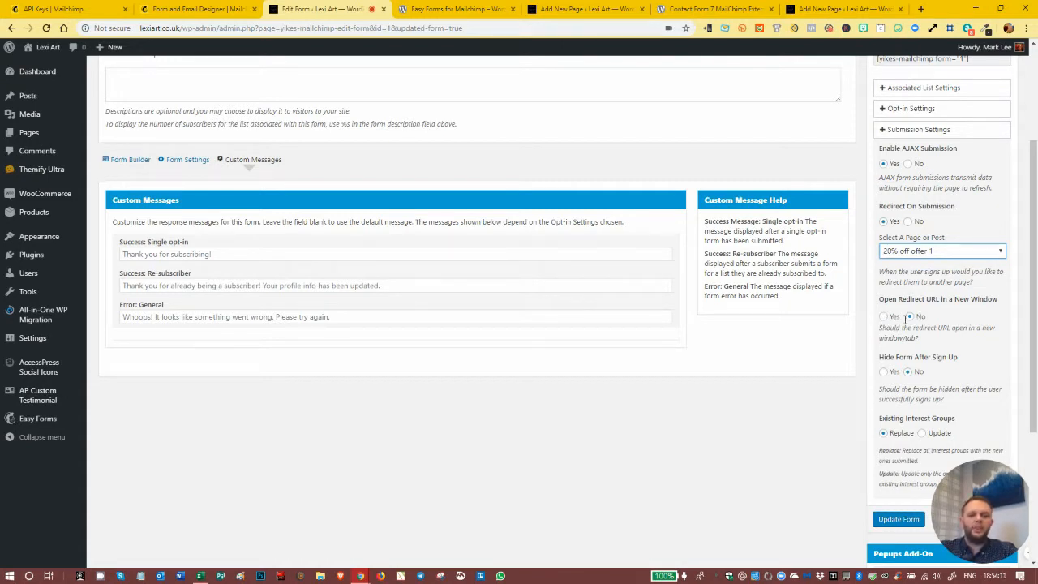
click(908, 222)
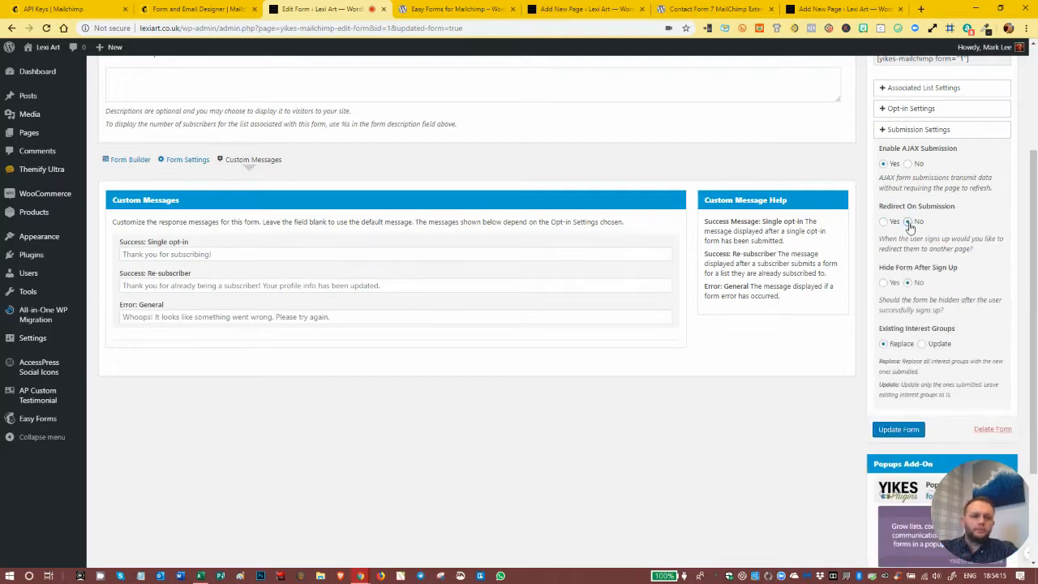
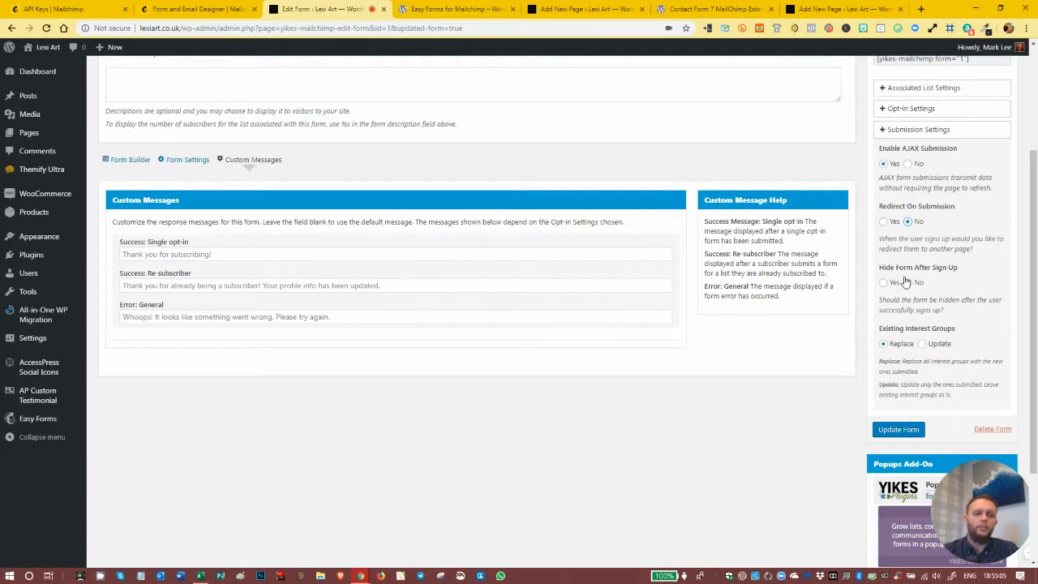
- Set Existing Interest Groups to Update in the submission settings and save the form
scroll(903, 288, down, 1)
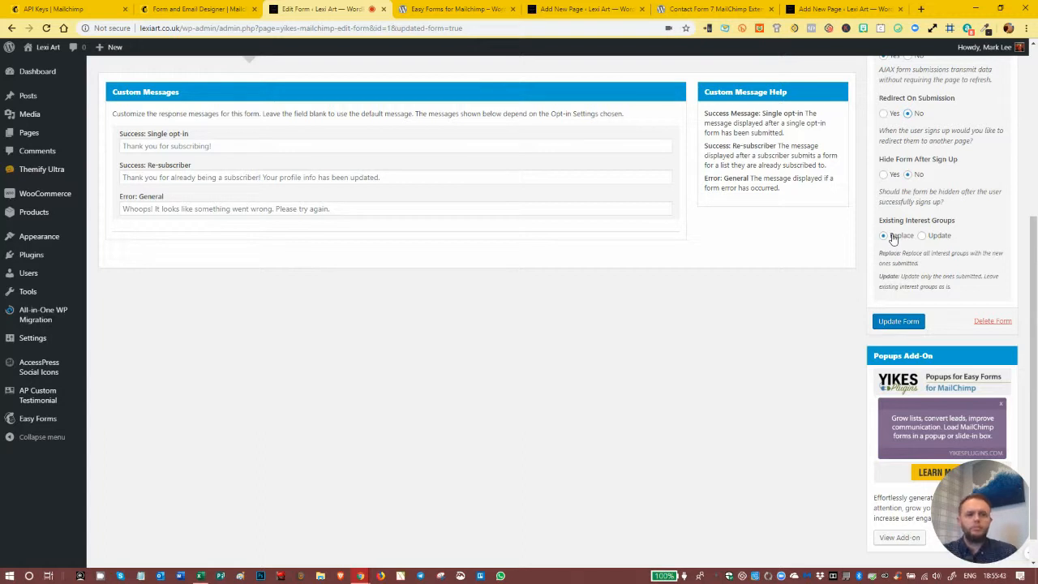
click(922, 237)
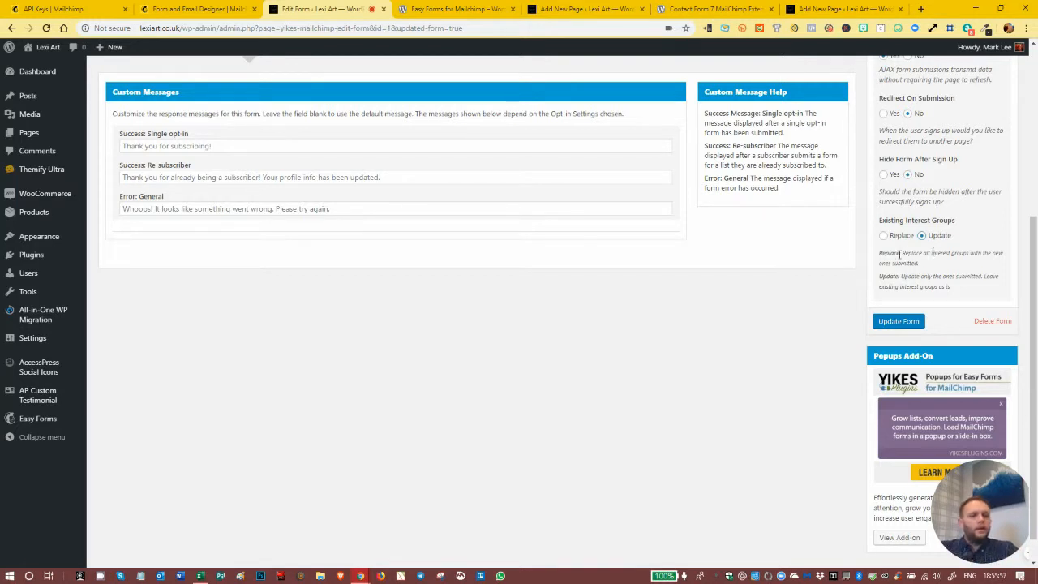
scroll(893, 284, up, 2)
scroll(893, 287, up, 2)
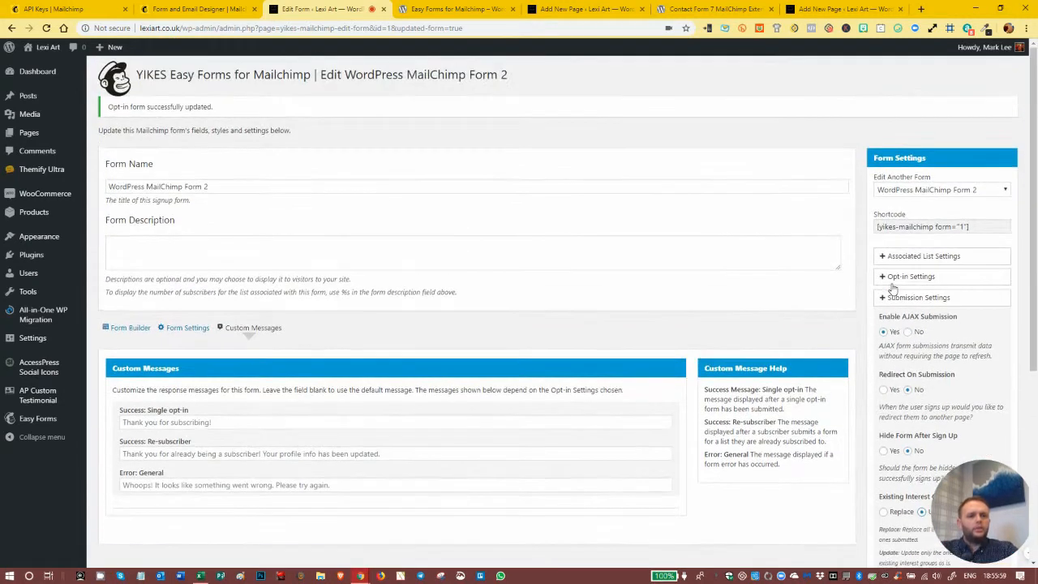
click(885, 300)
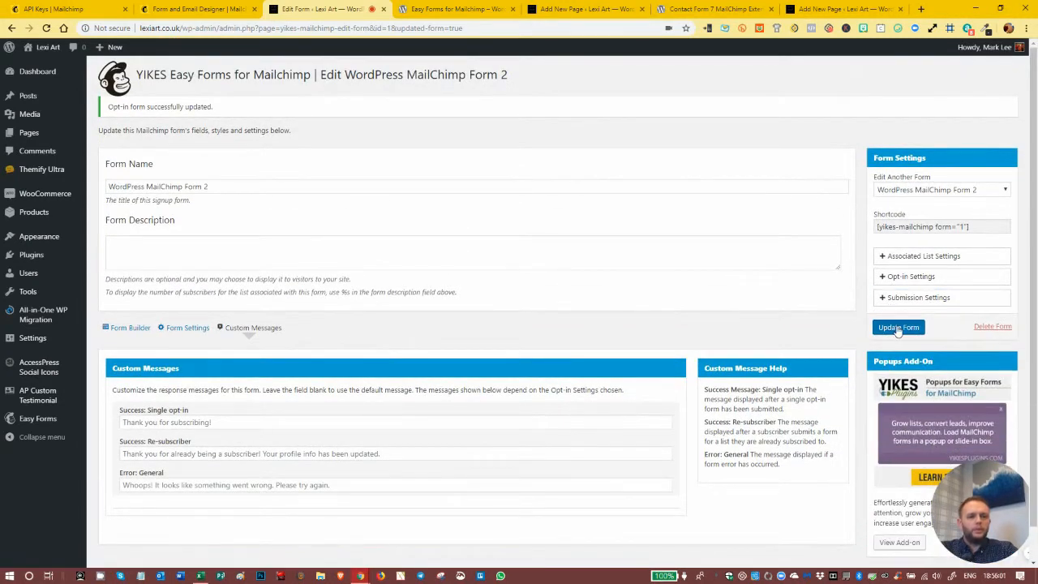
click(896, 329)
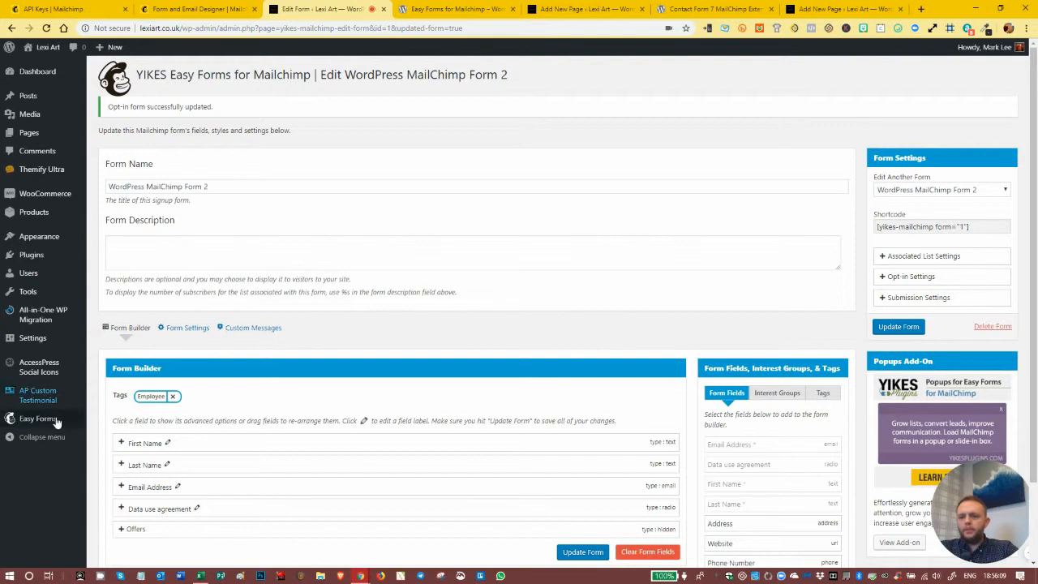
- Copy the shortcode of WordPress MailChimp Form 2 from the list of opt-in forms
mouse_move(52, 423)
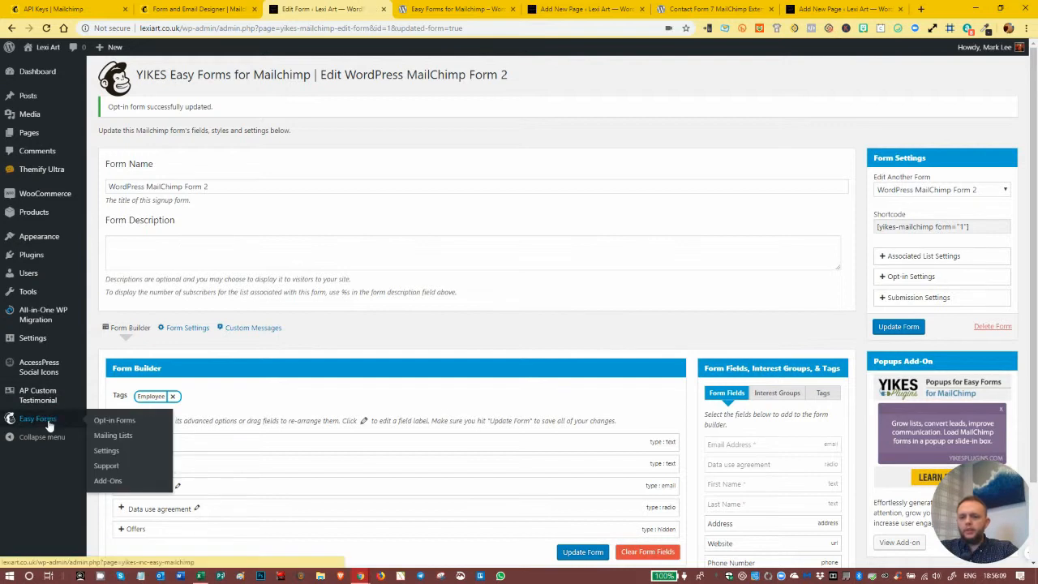
click(104, 423)
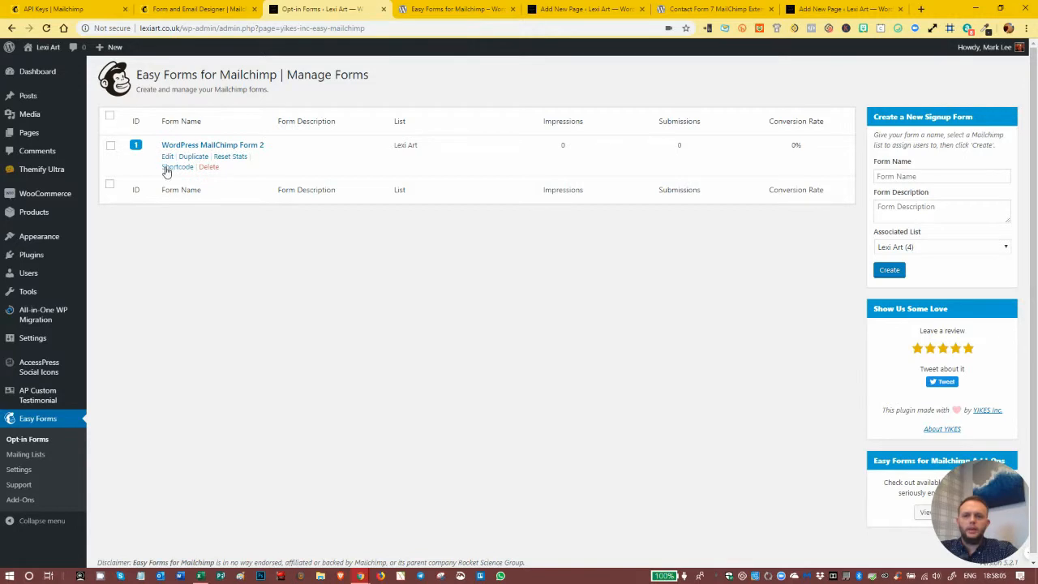
click(177, 167)
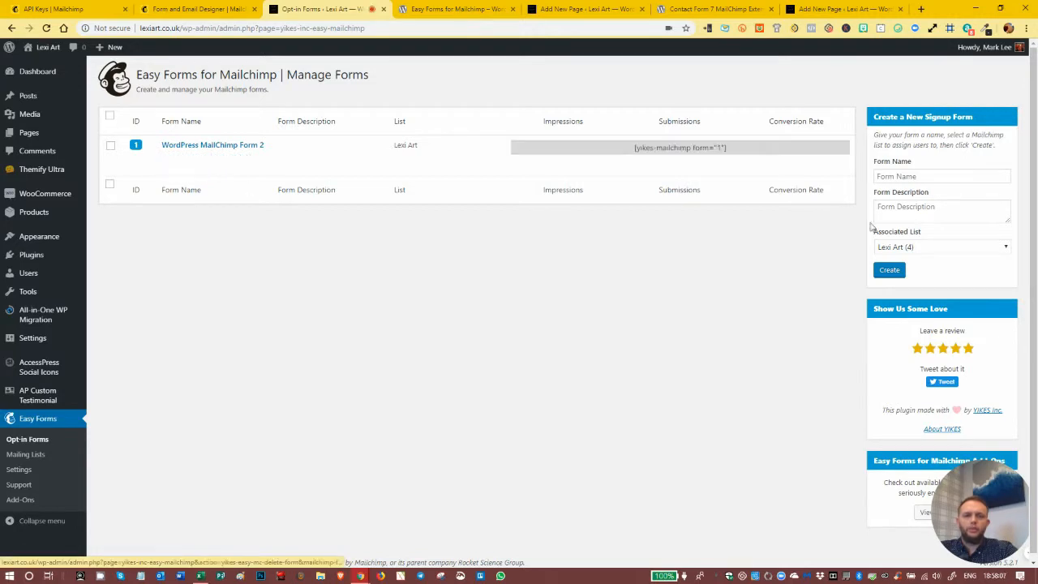
drag(732, 150, 607, 138)
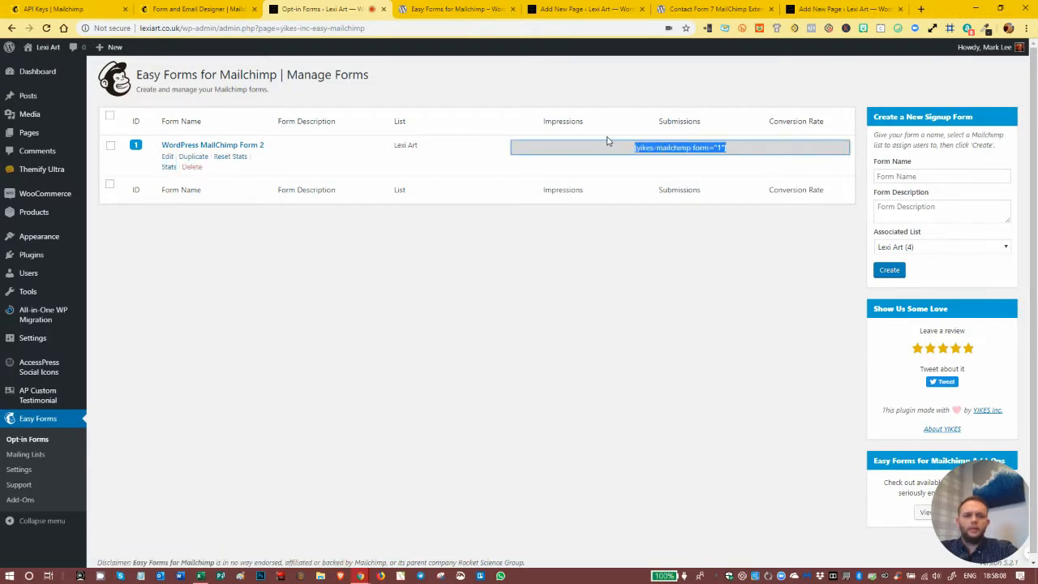
right_click(670, 150)
click(694, 157)
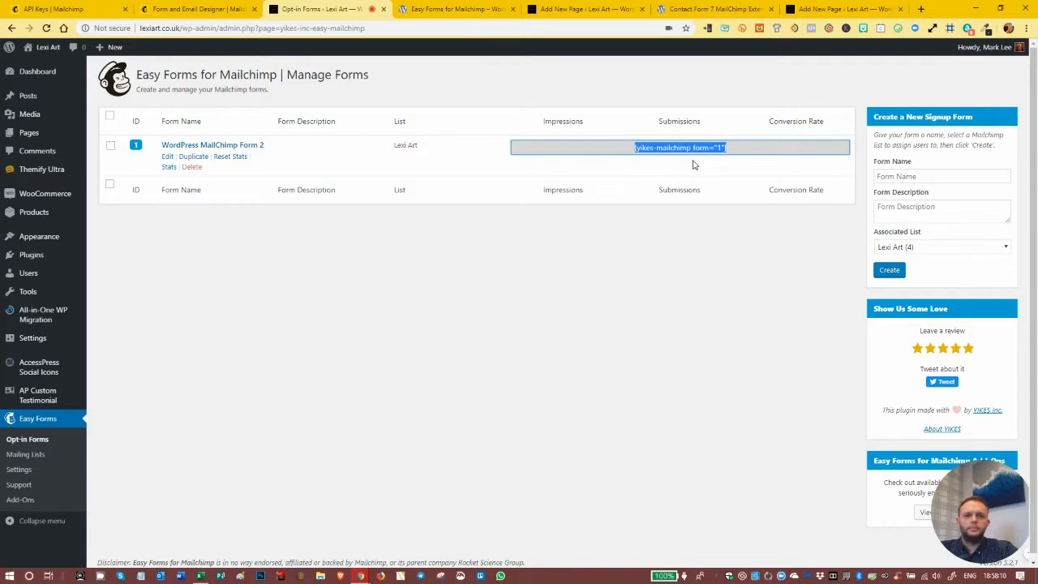
- In the Yikes Easy Forms for MailChimp page, add a Shortcode block under the title containing [yikes-mailchimp form="1"]
click(577, 8)
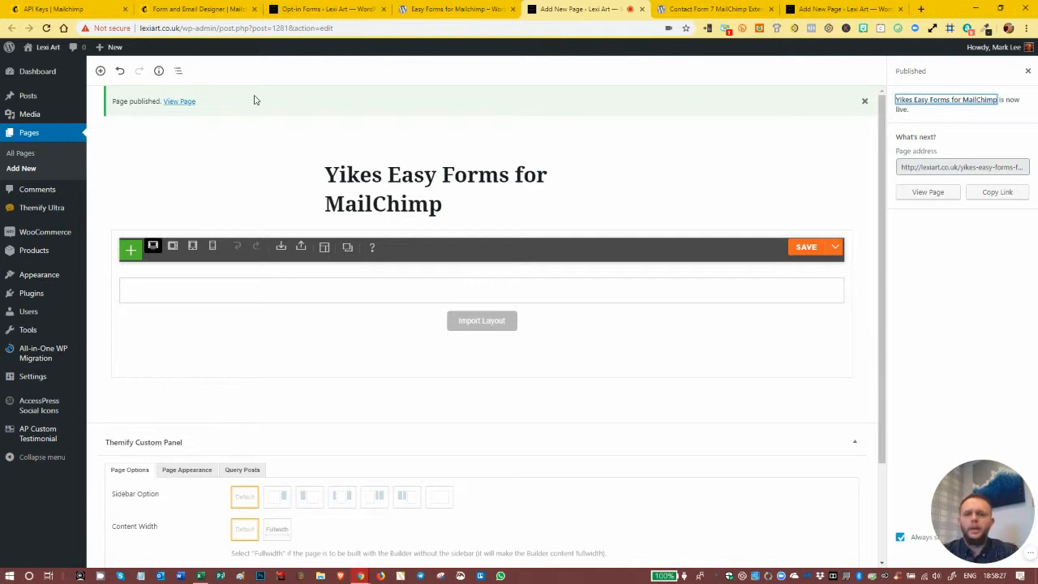
click(482, 227)
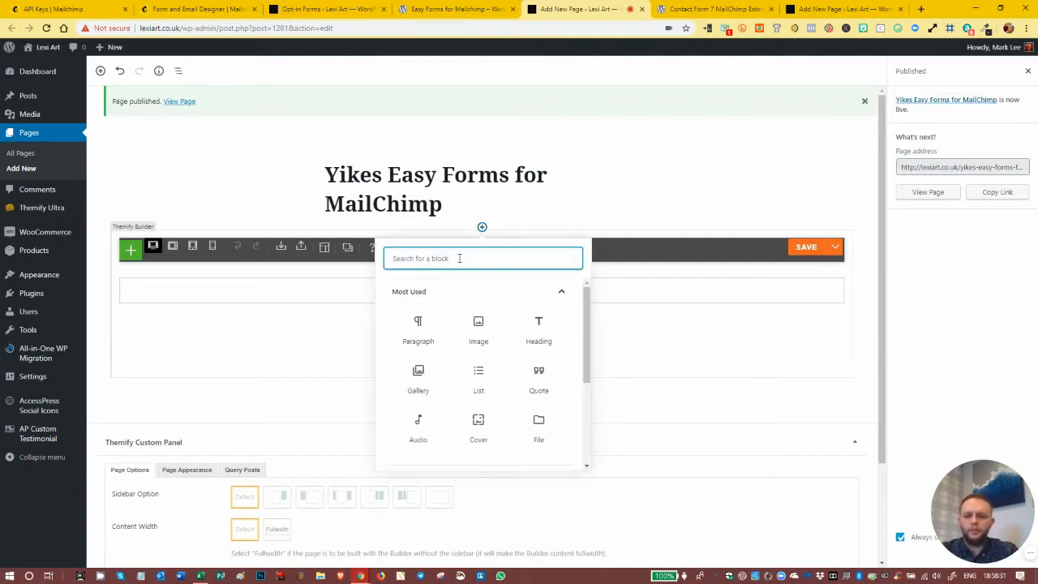
text(short)
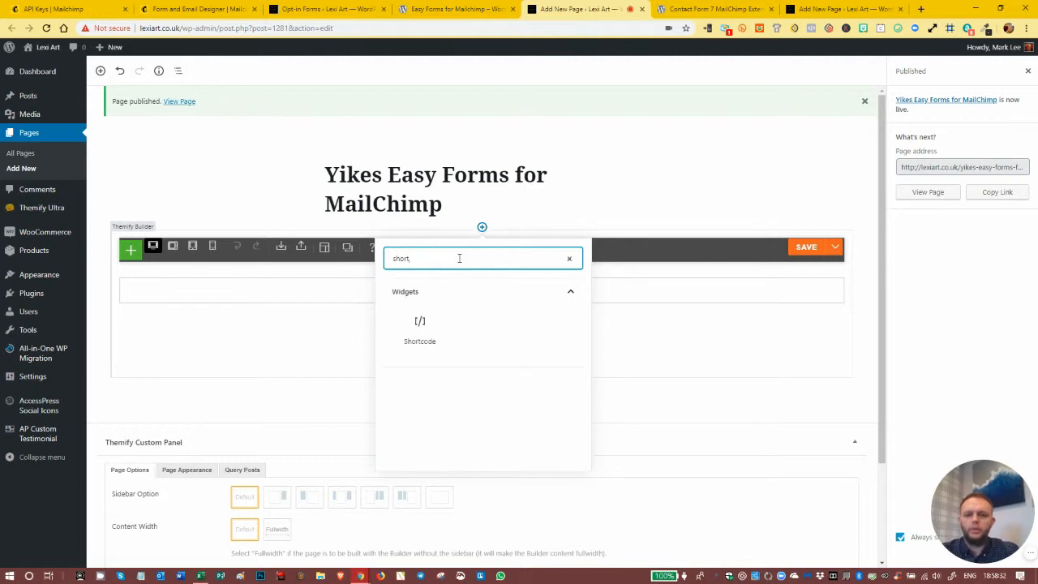
click(421, 324)
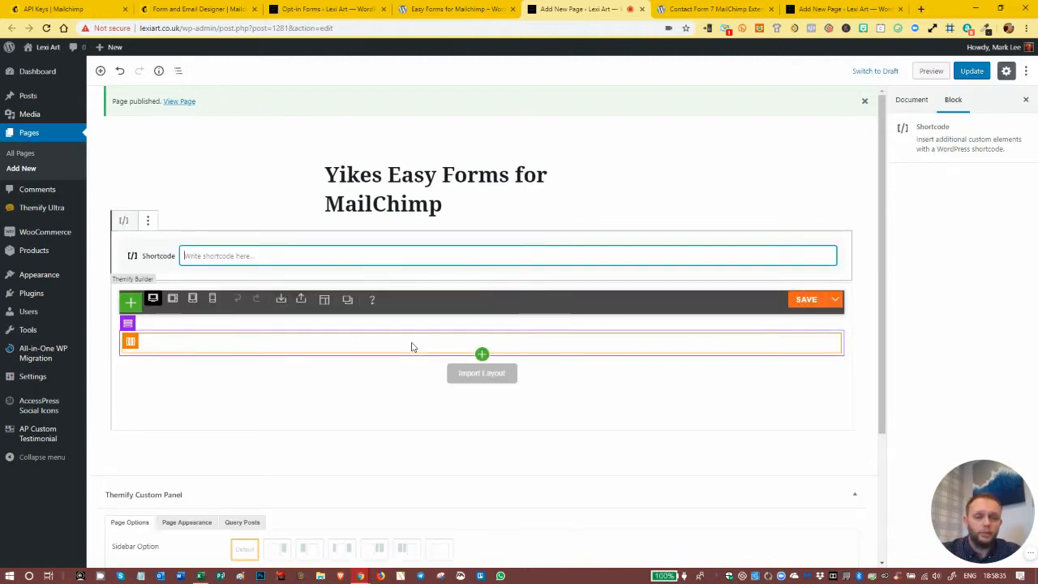
click(259, 256)
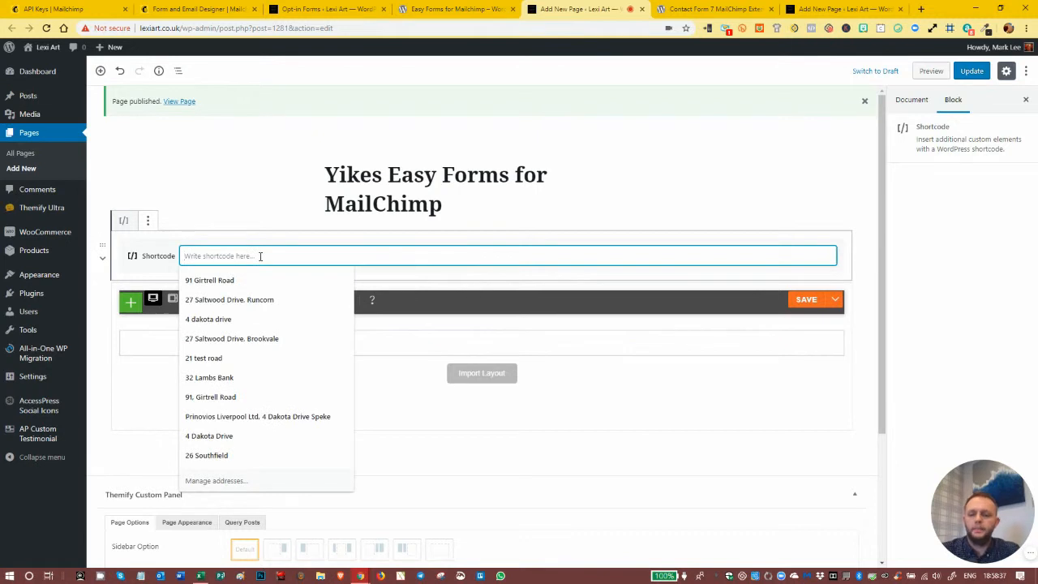
key(ctrl+v)
click(350, 261)
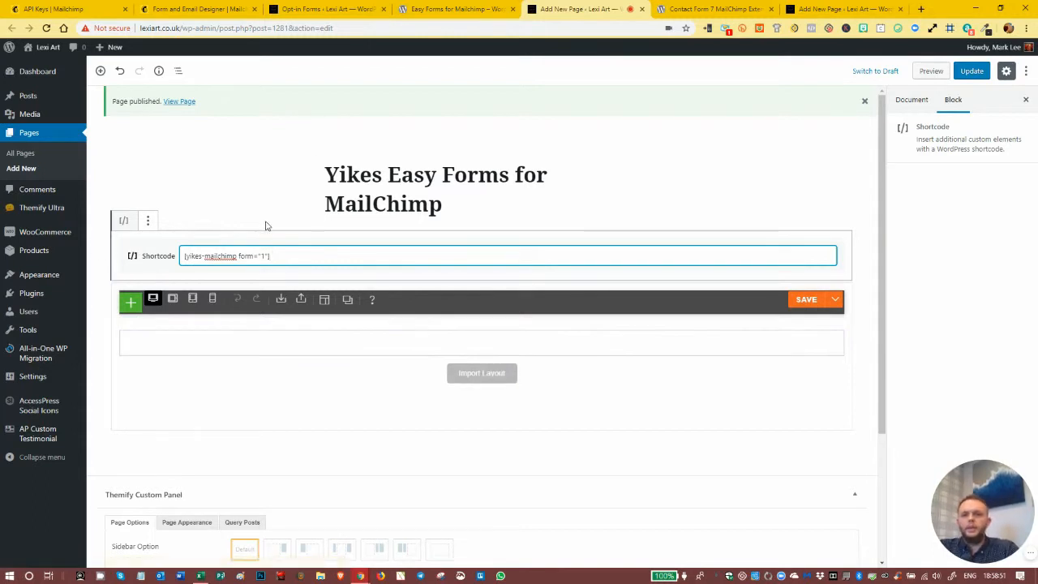
- Update the page and view the published signup form on the site
click(966, 73)
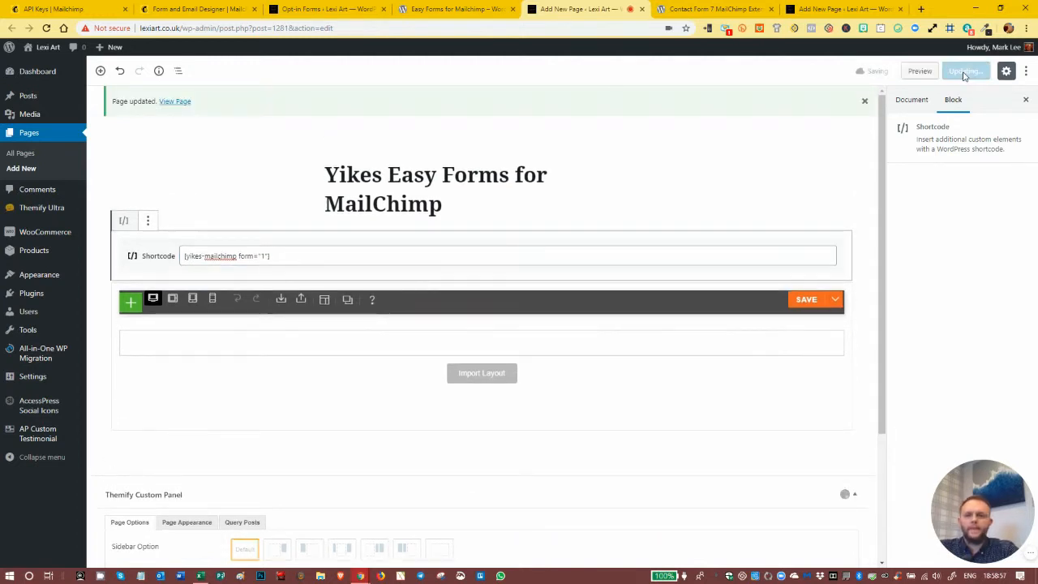
click(172, 103)
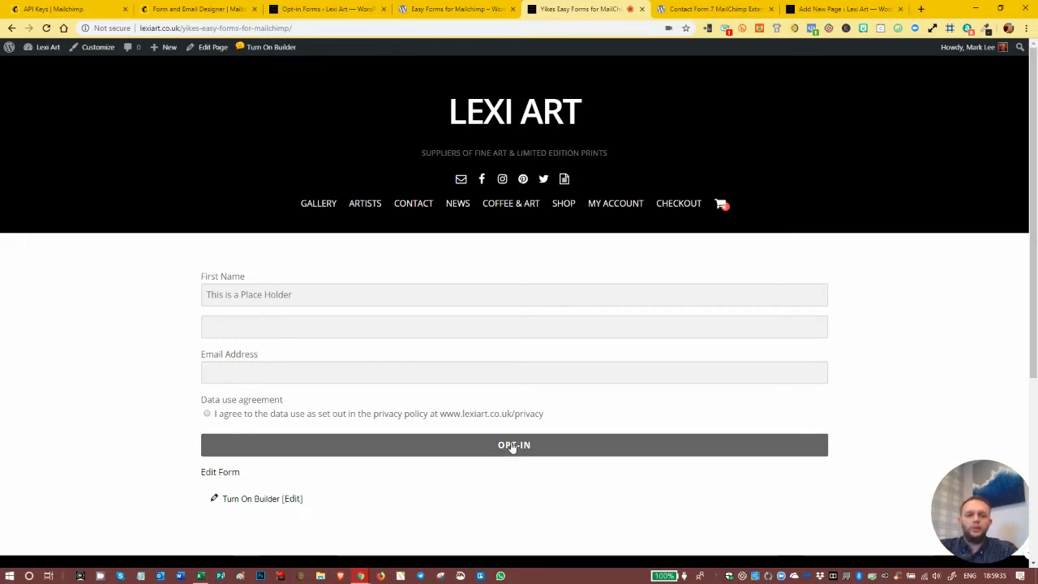
scroll(572, 413, down, 3)
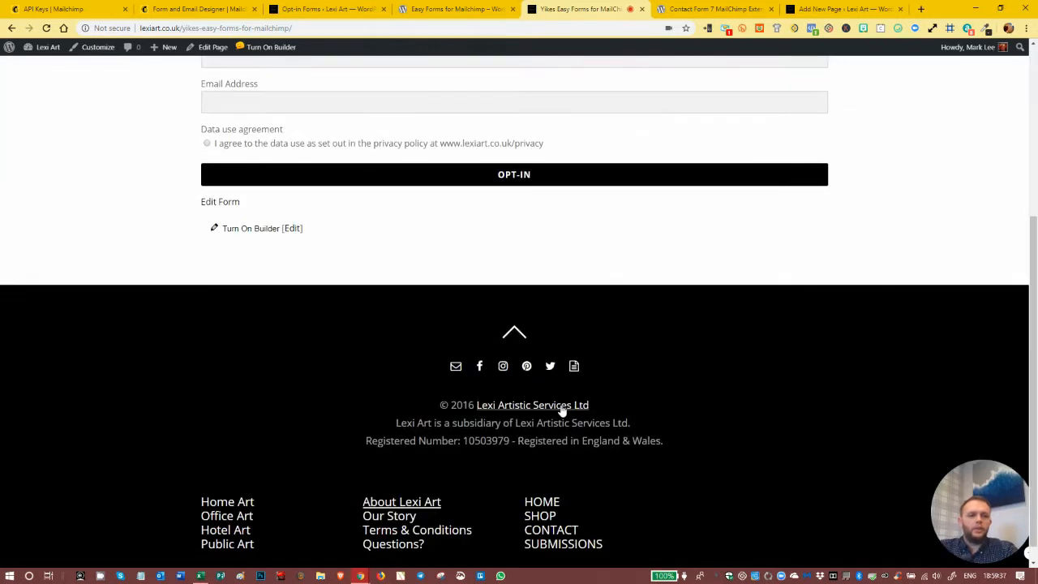
scroll(559, 412, up, 3)
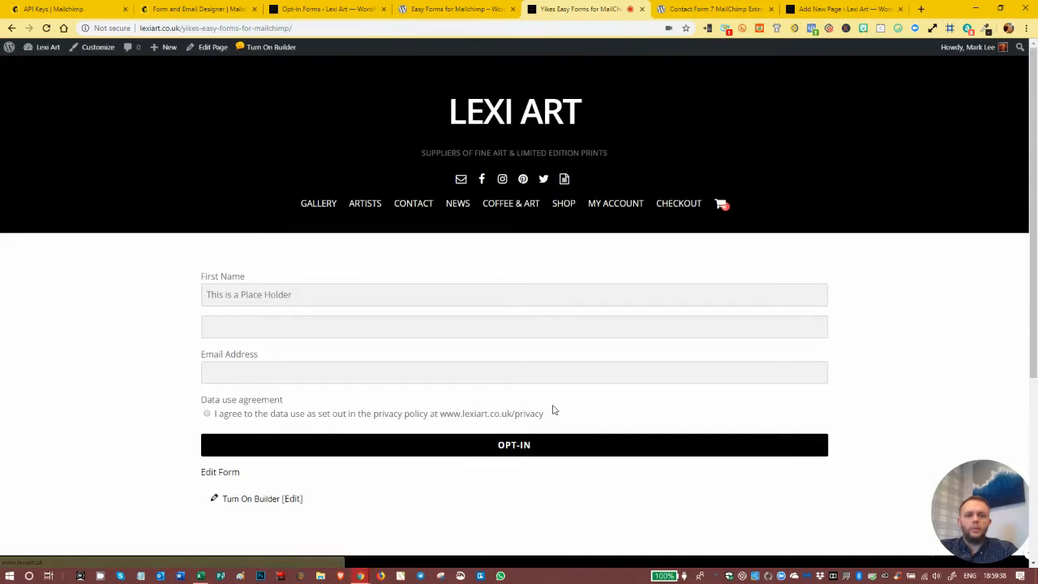
- Open WordPress MailChimp Form 2 for editing and clear the placeholder of the First Name field
click(322, 10)
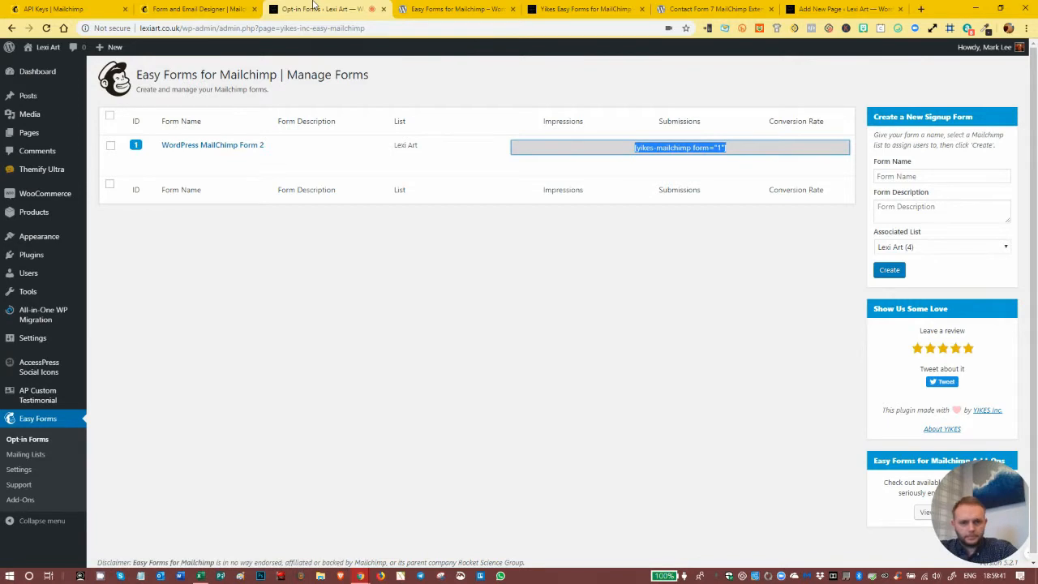
mouse_move(179, 156)
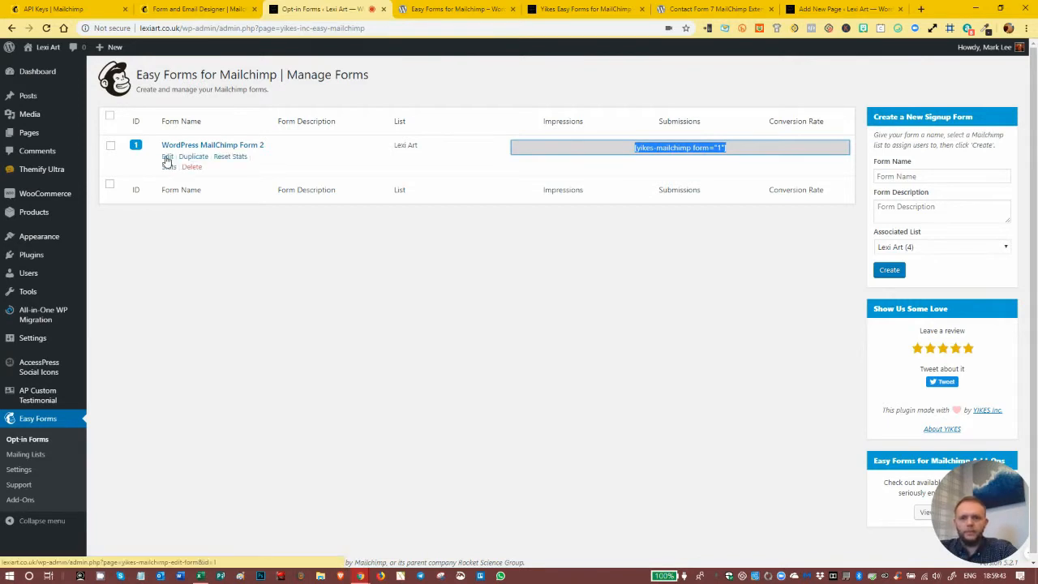
click(167, 158)
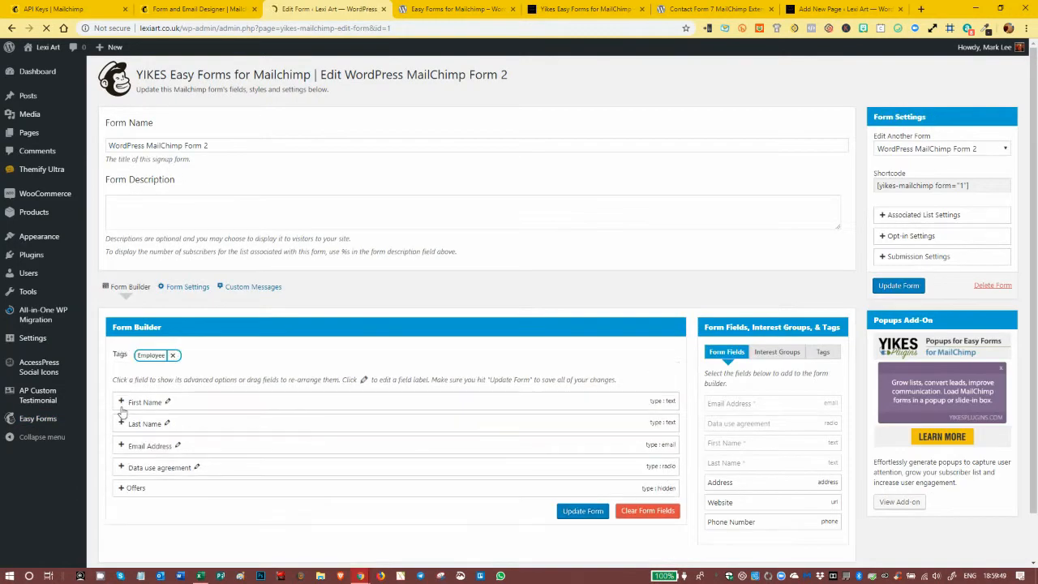
click(121, 401)
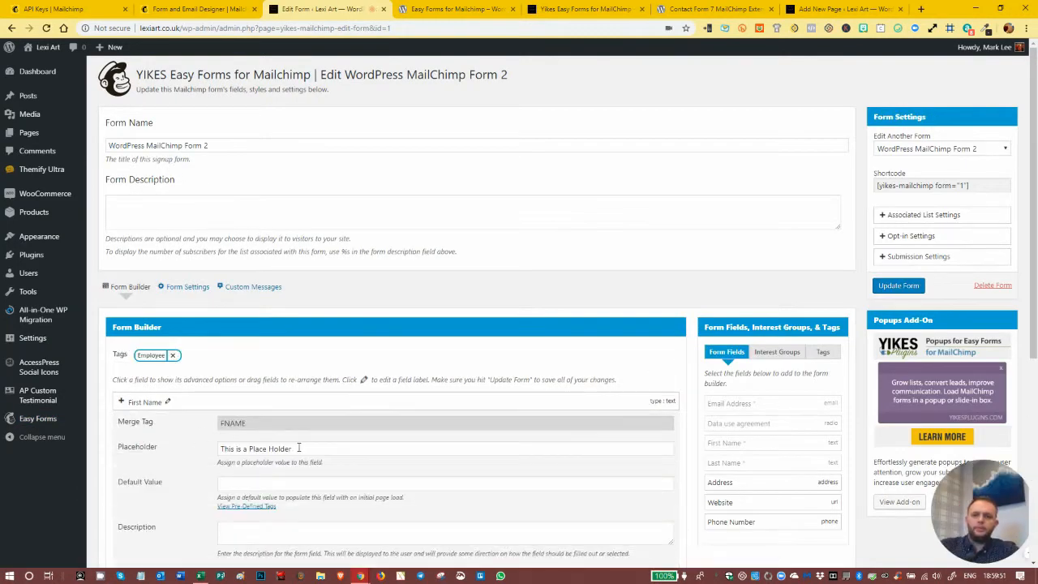
drag(299, 448, 219, 451)
key(BackSpace)
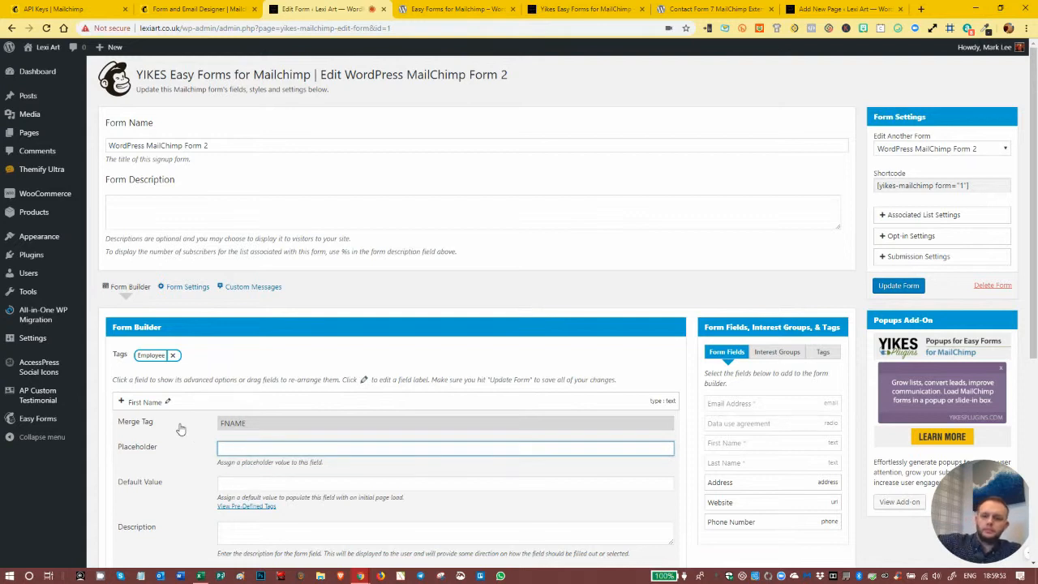
click(120, 404)
- Turn off Hide Label for the Last Name field and save the form
click(121, 423)
scroll(195, 401, down, 2)
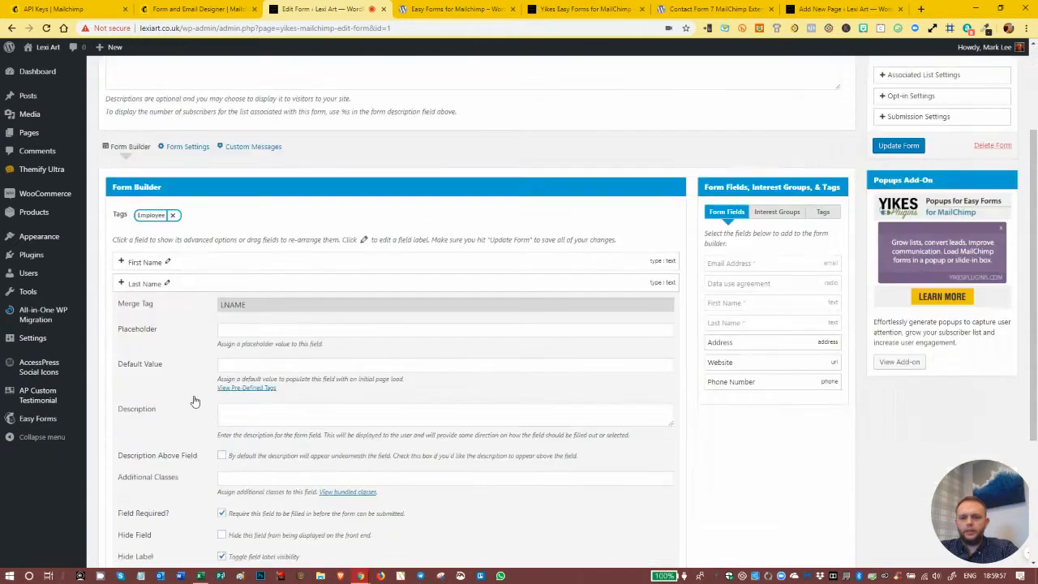
scroll(195, 400, down, 1)
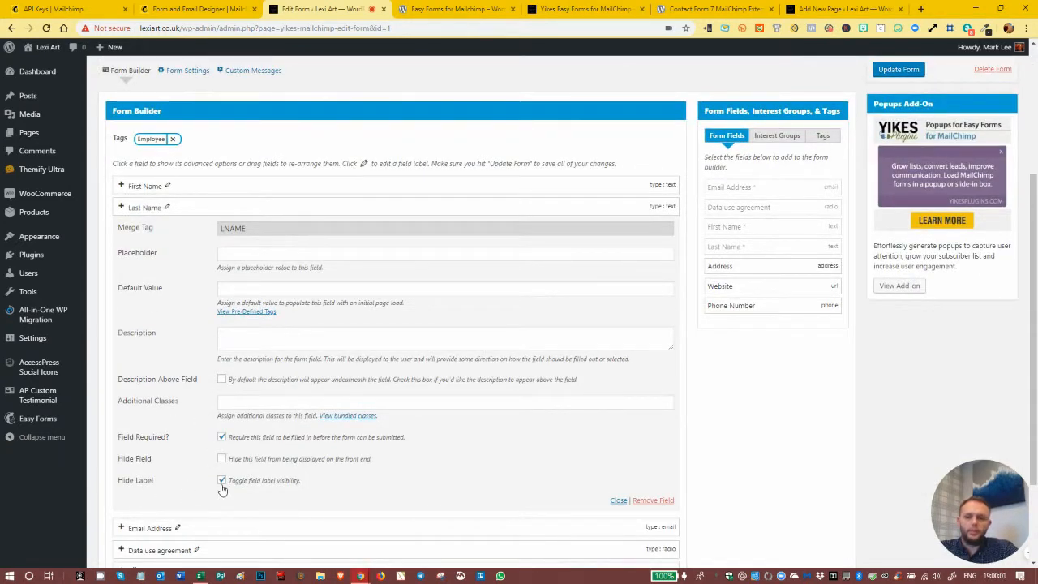
click(221, 481)
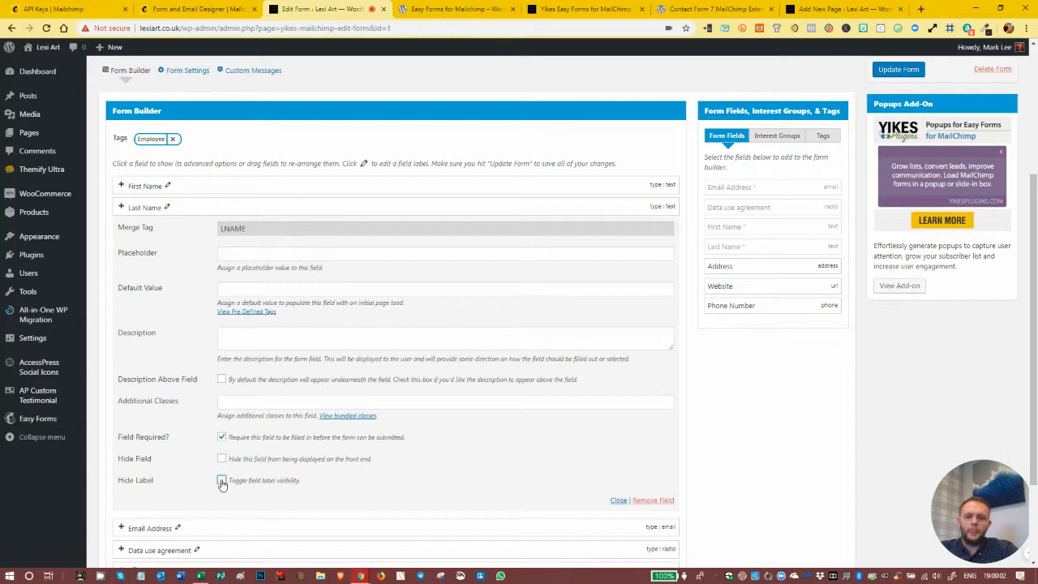
click(122, 209)
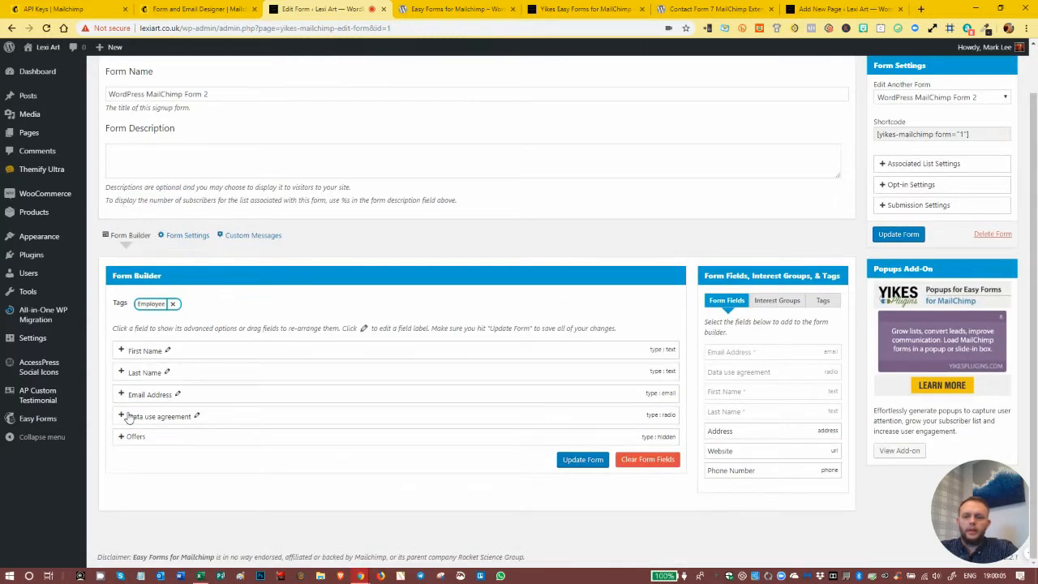
click(582, 460)
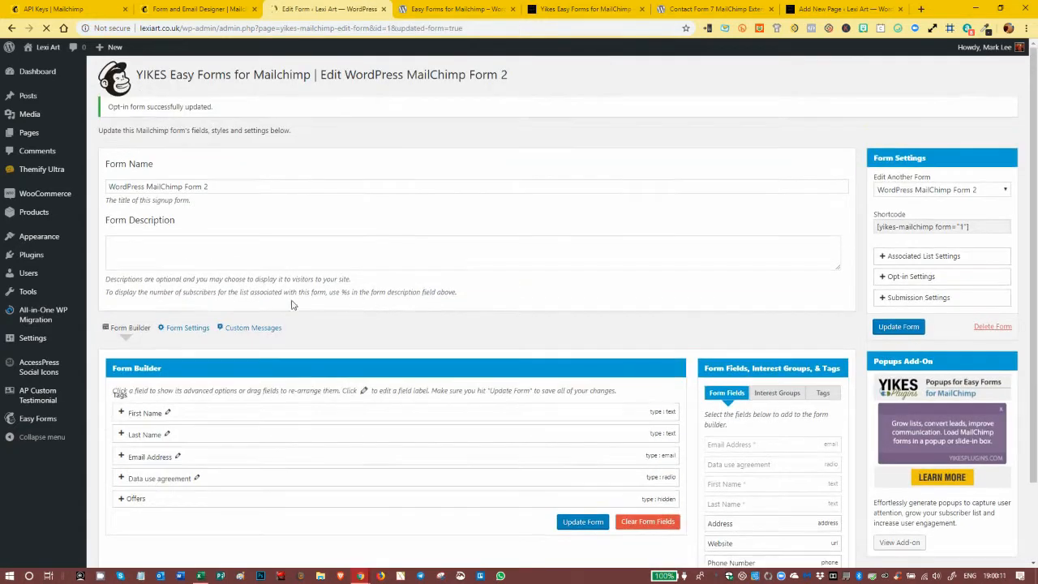
- Enable the Inline Form layout in the additional form settings and save the form
click(182, 327)
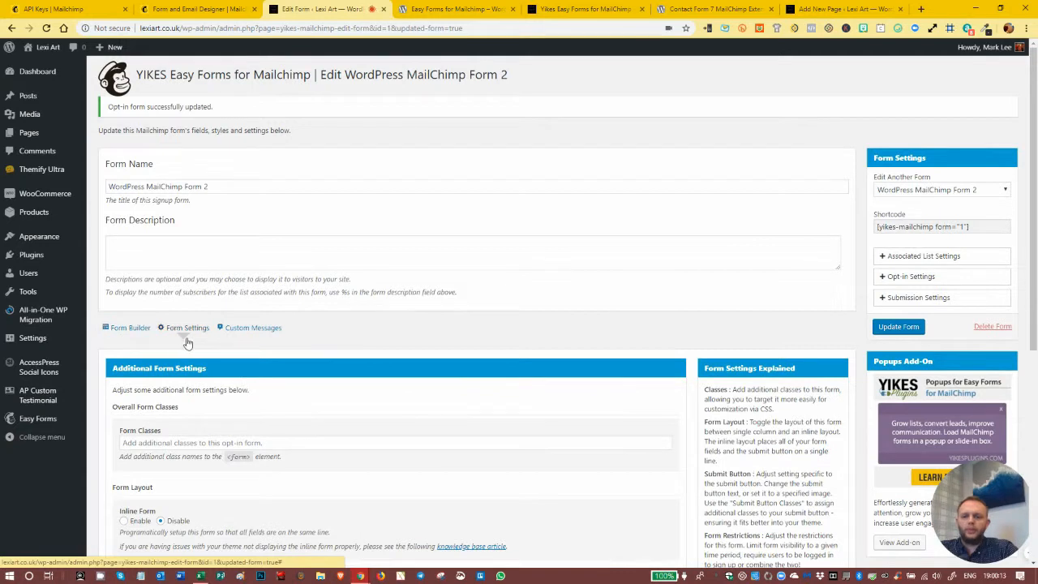
scroll(186, 329, down, 2)
click(124, 359)
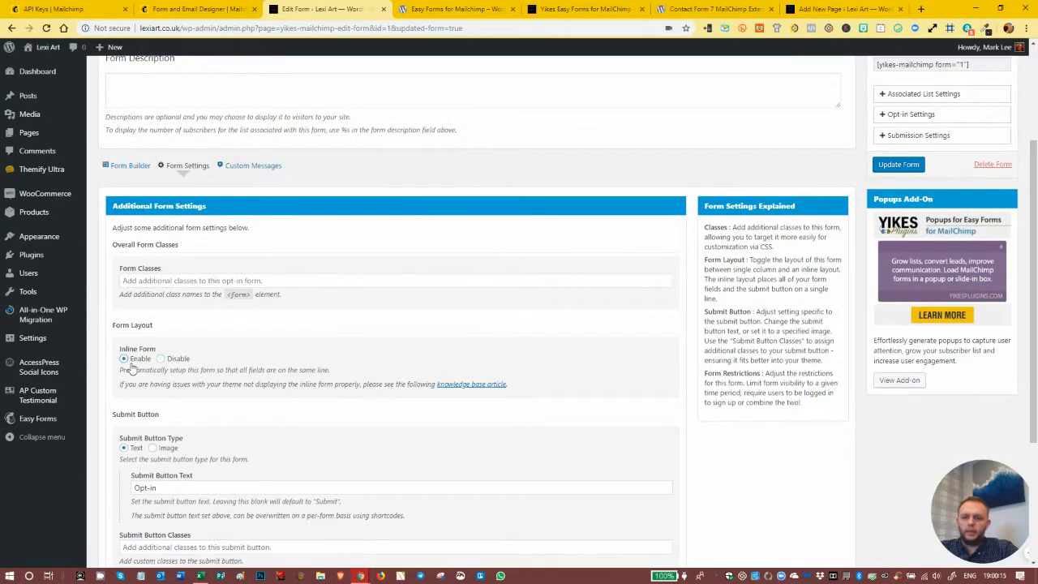
scroll(326, 303, down, 4)
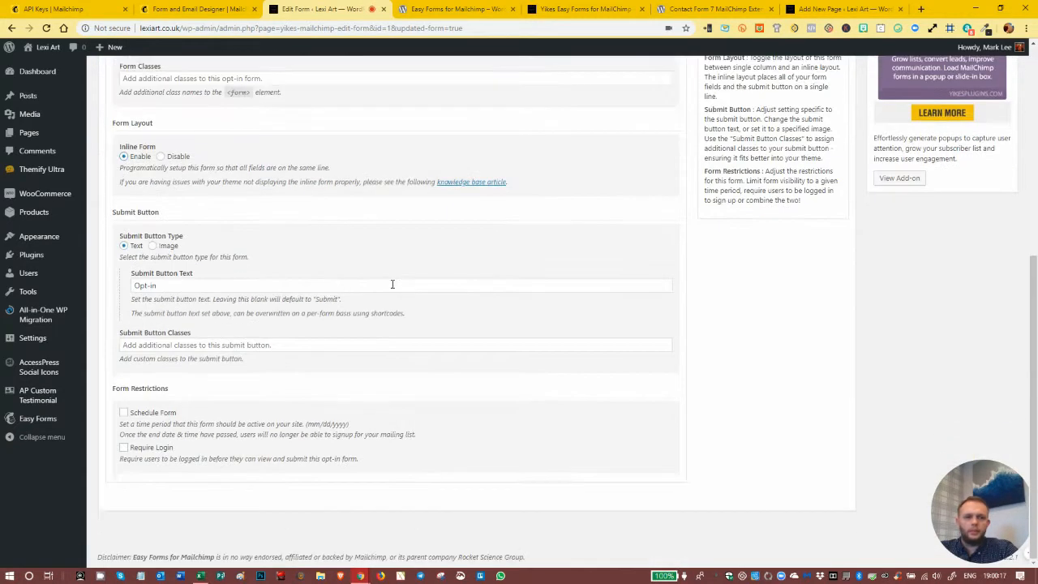
scroll(843, 219, up, 3)
scroll(849, 217, up, 2)
click(902, 288)
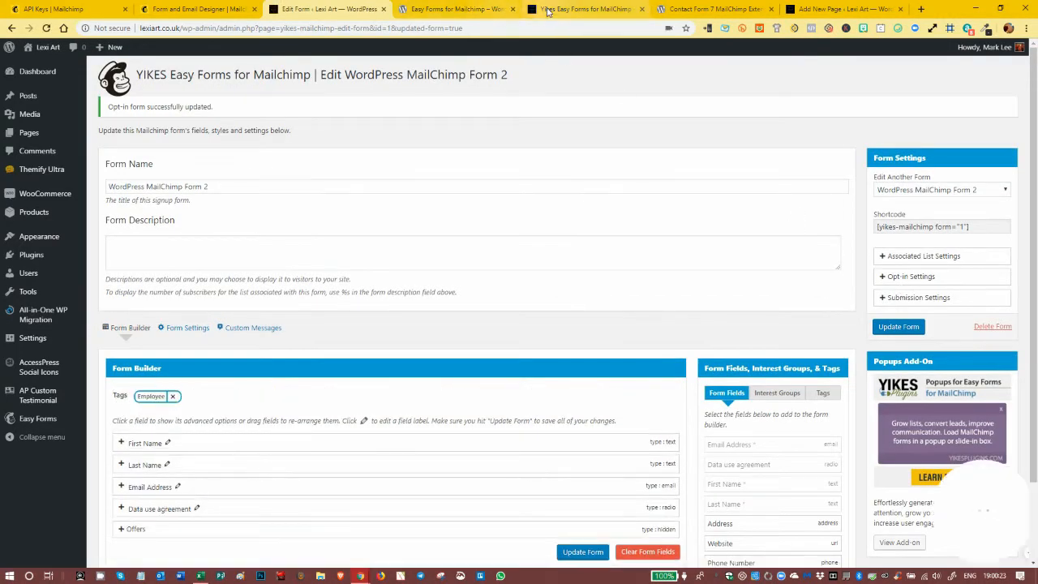
- Reload the published signup page to check the inline layout, and review the First Name field's options in the form editor
click(547, 11)
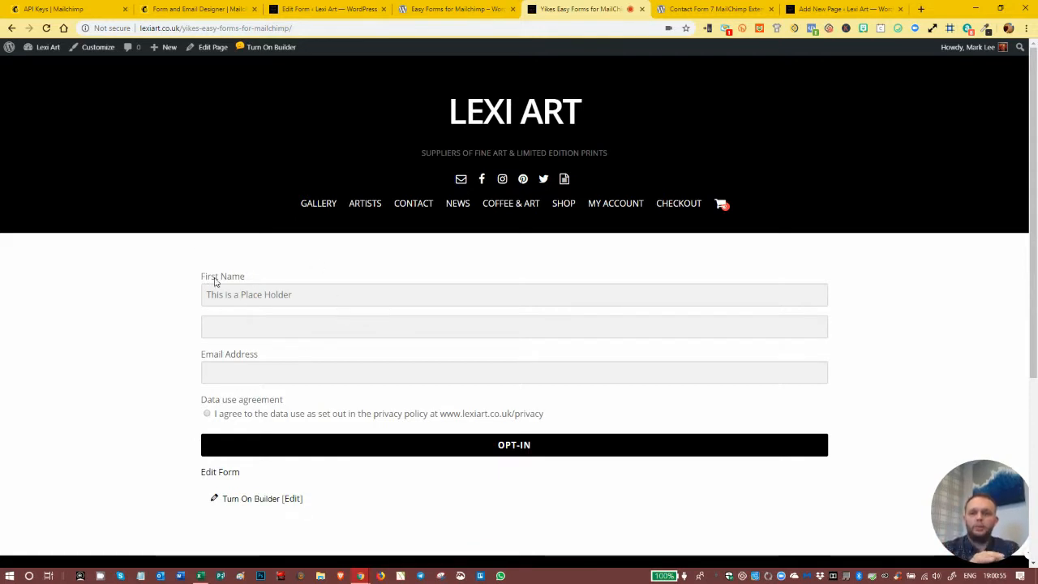
click(46, 29)
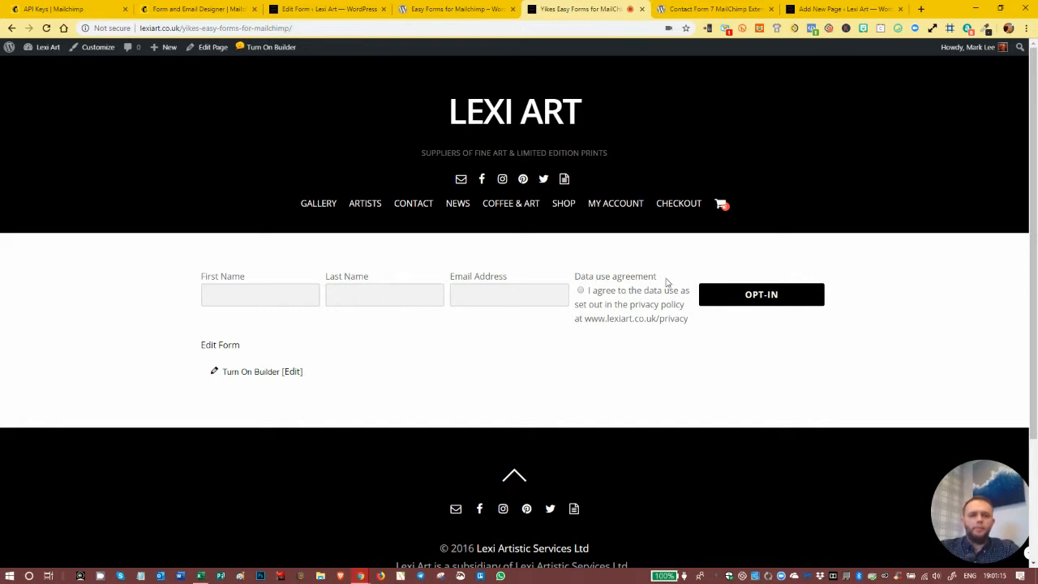
click(316, 16)
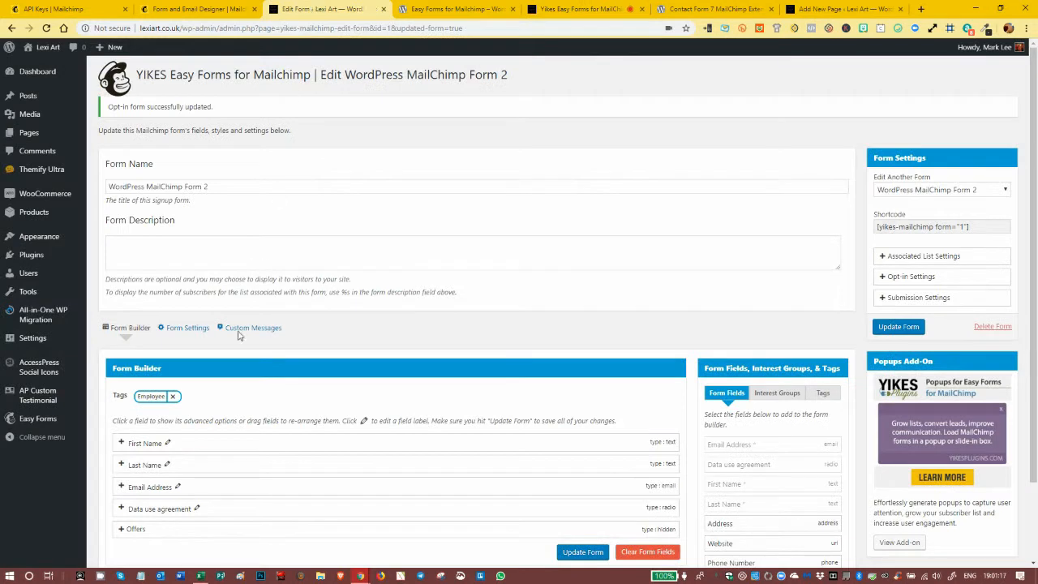
click(138, 442)
scroll(150, 421, down, 3)
scroll(155, 387, down, 1)
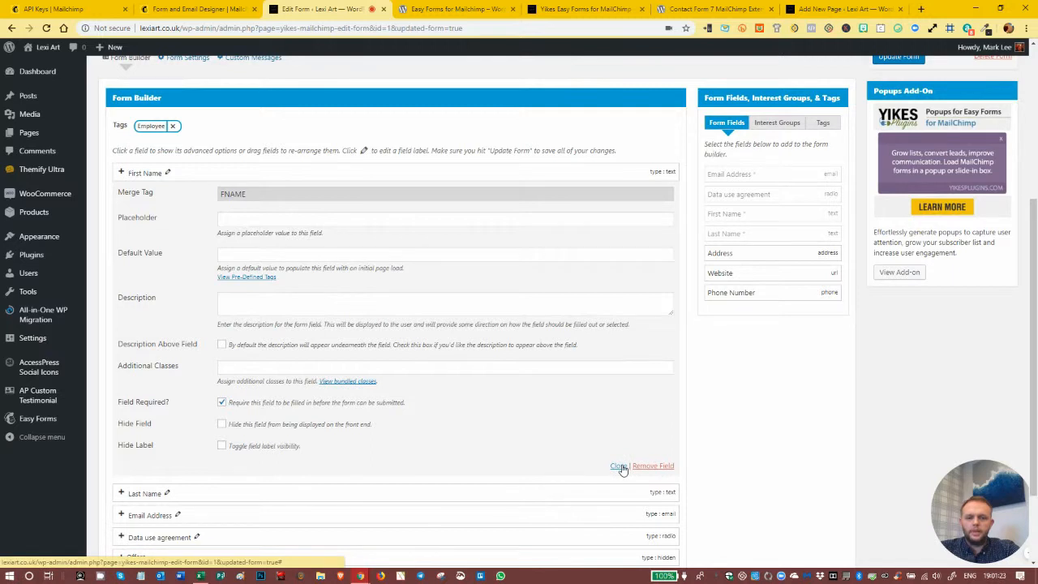
click(583, 9)
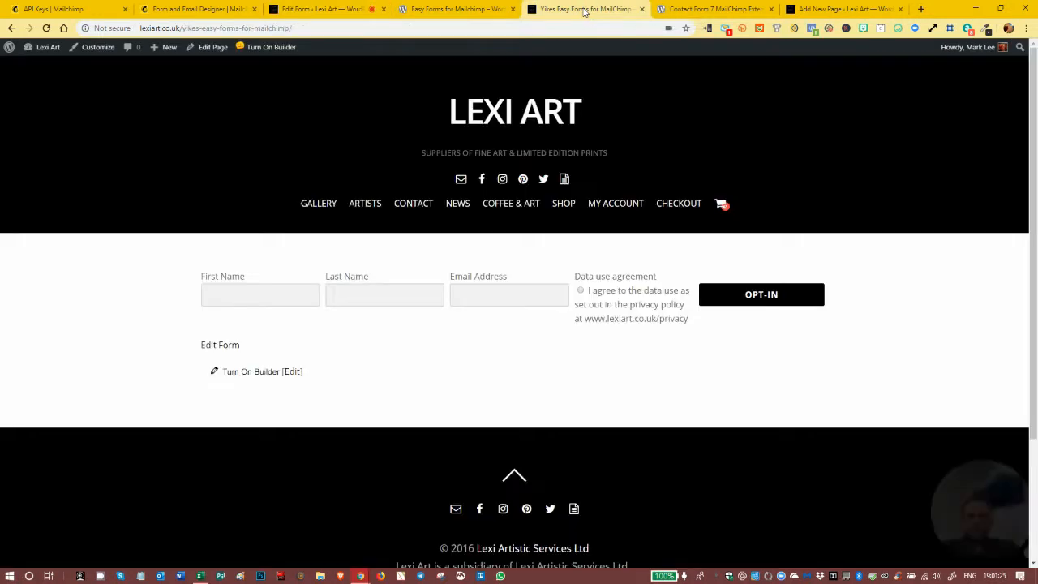
click(324, 8)
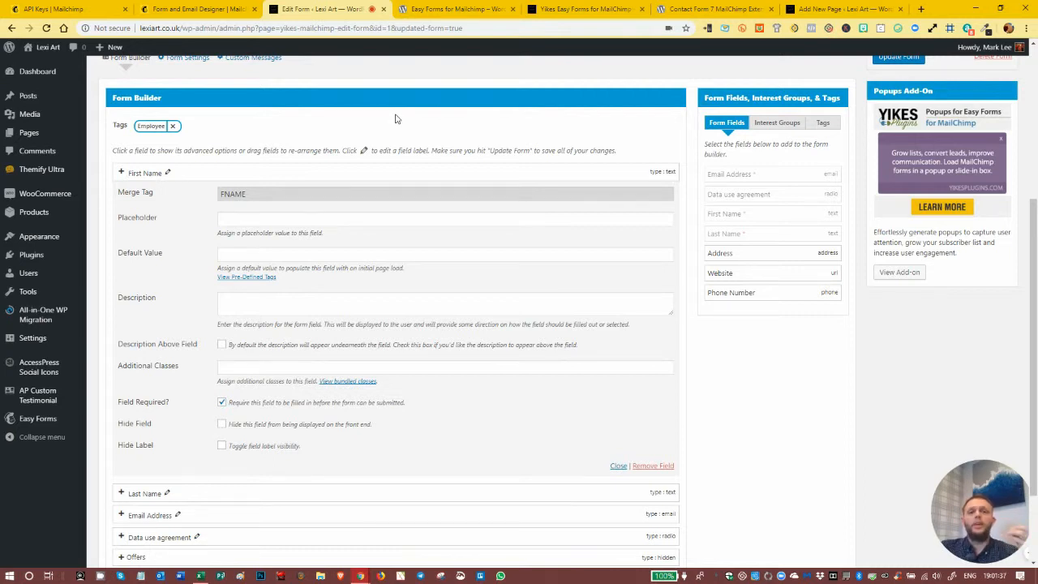
- Fill in the published signup form with a test first name, last name and e-mail address, accept the data use agreement and submit it
click(583, 9)
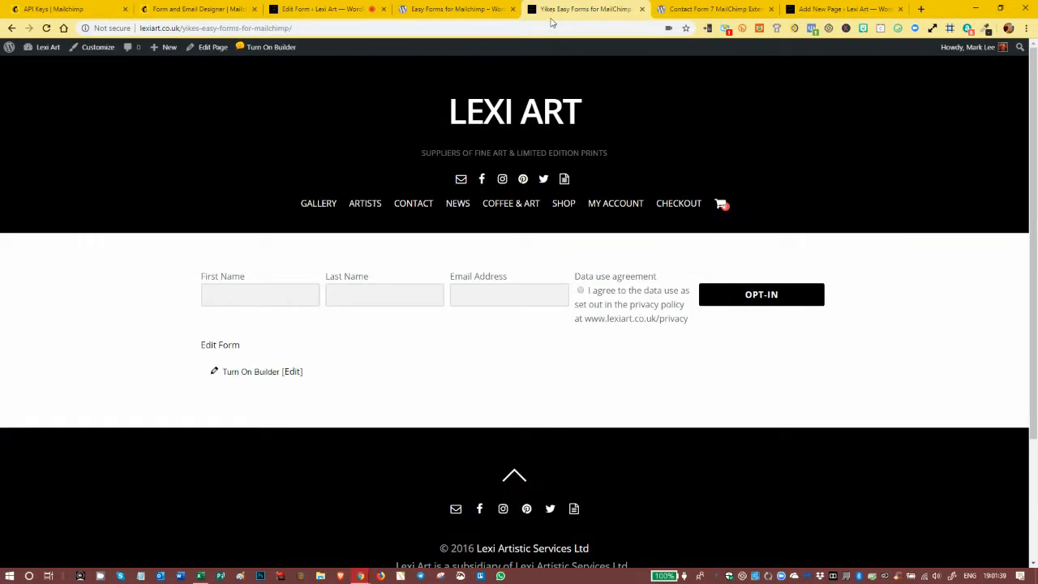
click(244, 285)
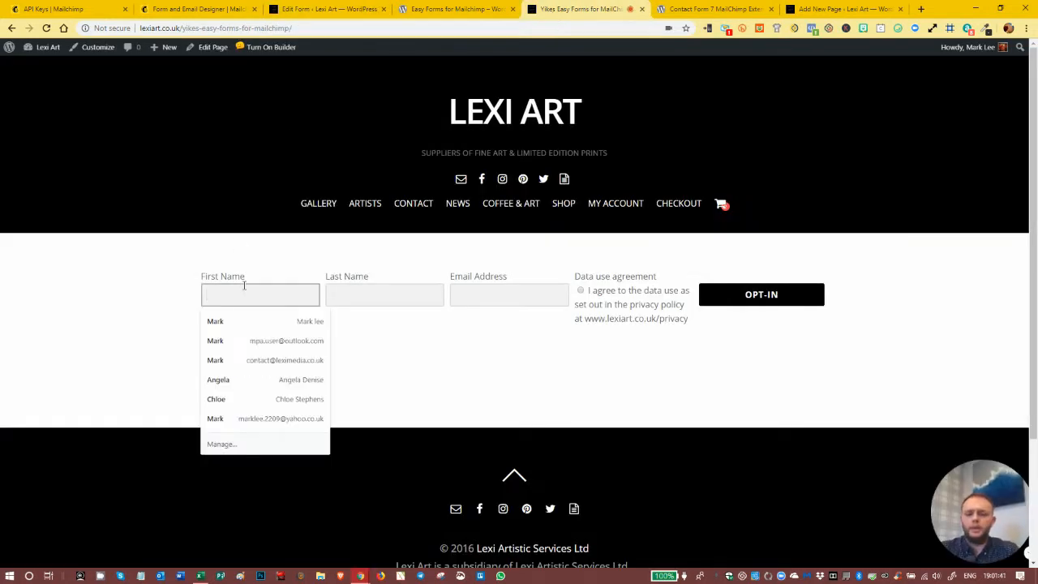
text(Ha)
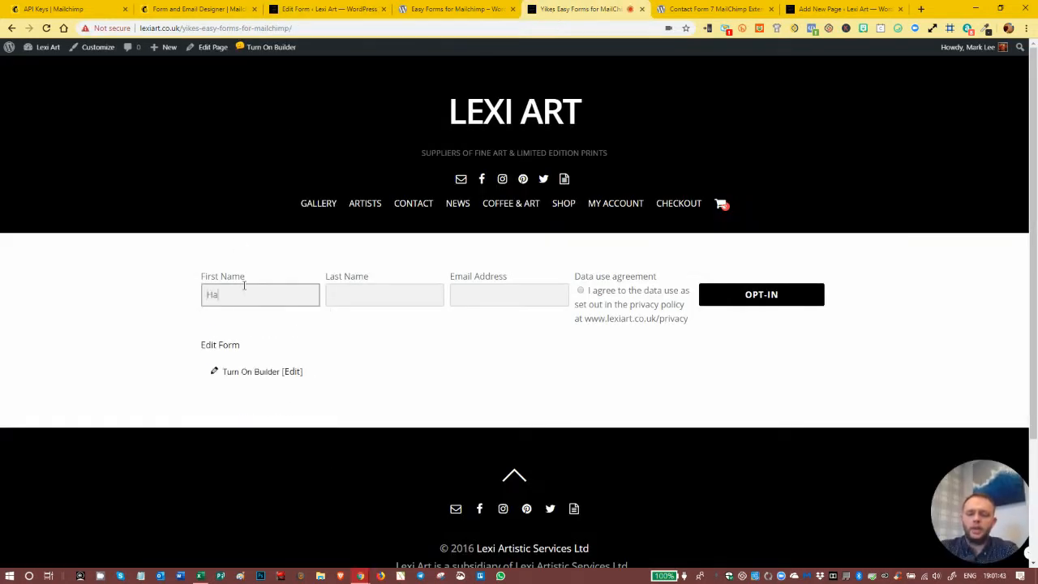
text(rry)
key(Tab)
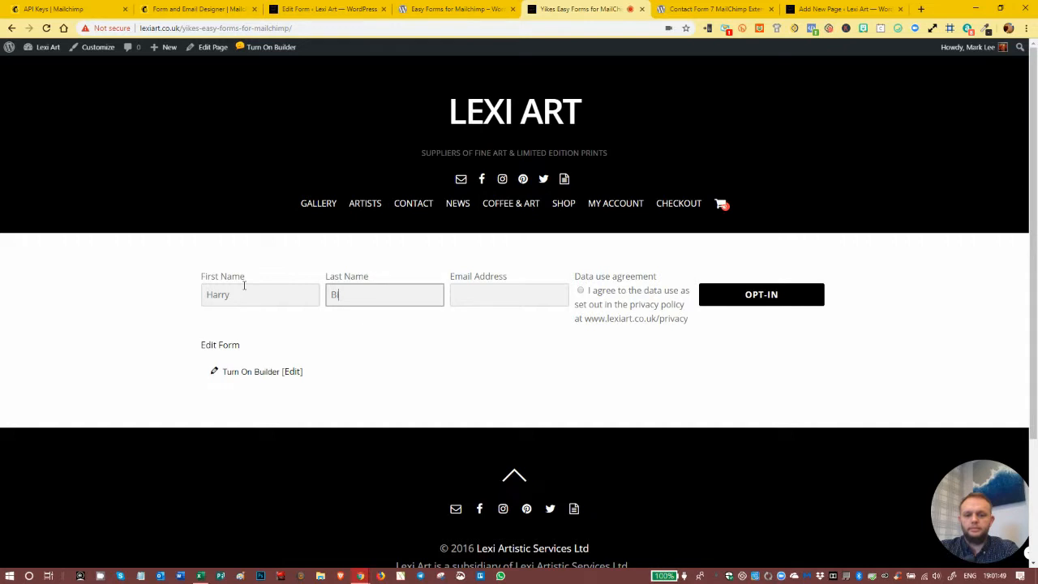
key(Tab)
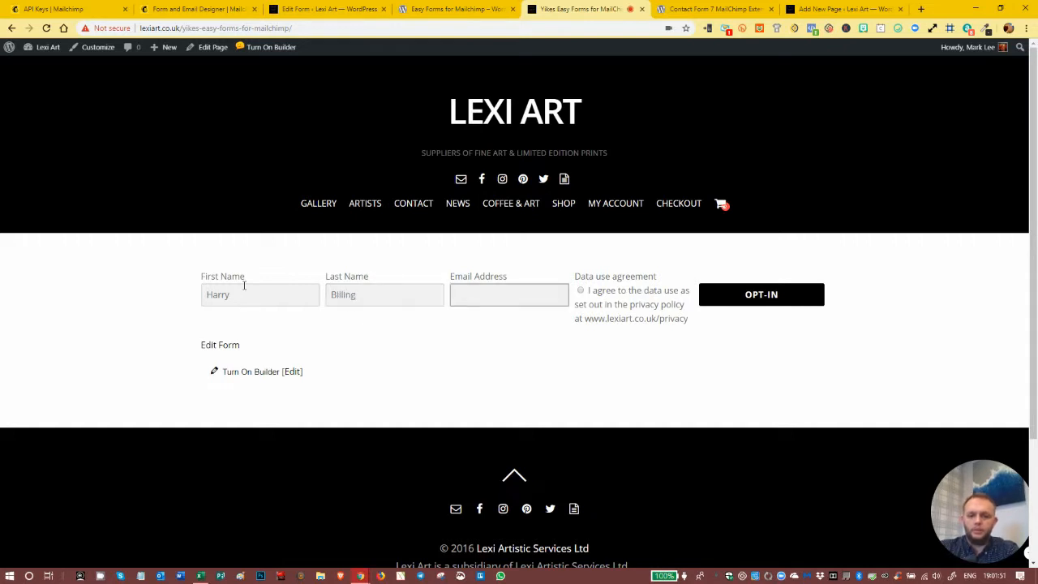
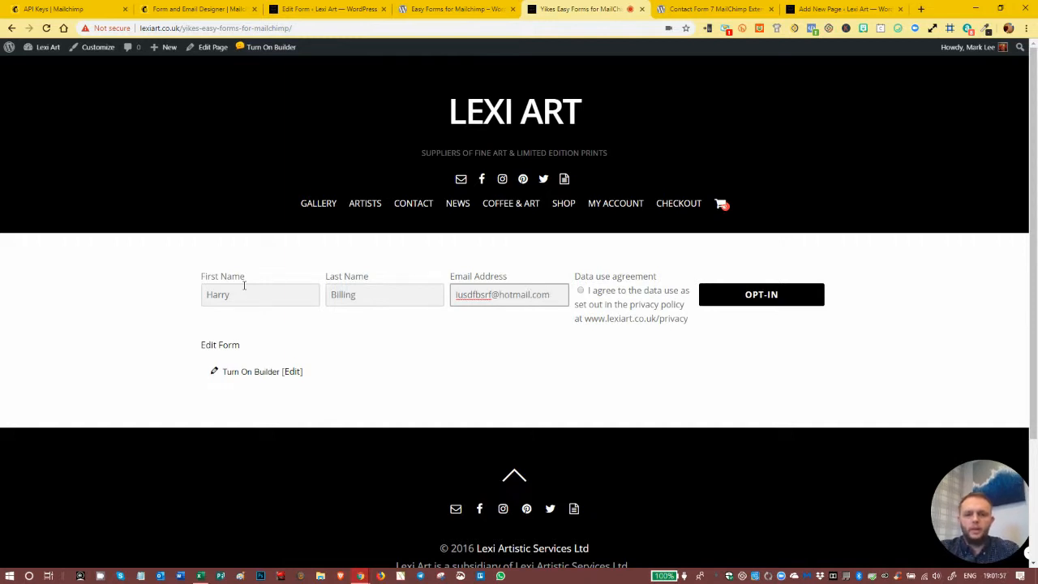
click(581, 290)
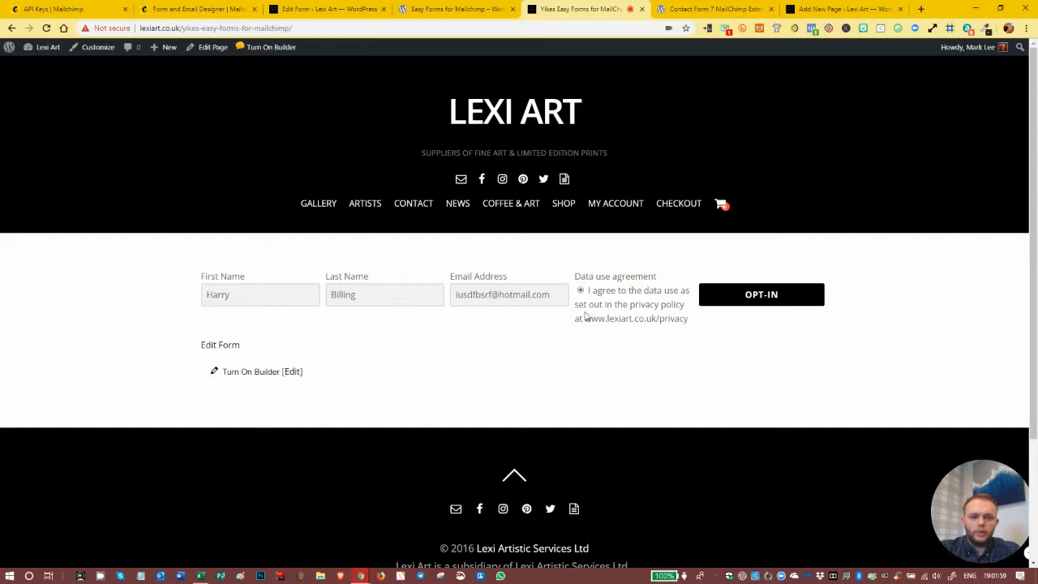
click(769, 298)
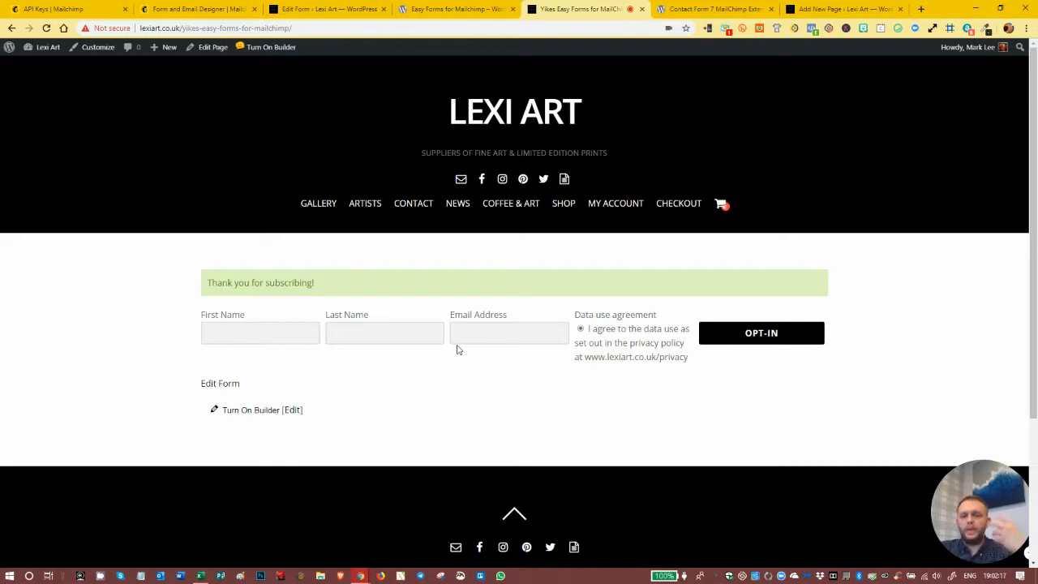
- Remove the First Name, Last Name and Data use agreement fields from WordPress MailChimp Form 2 and save the form
click(306, 9)
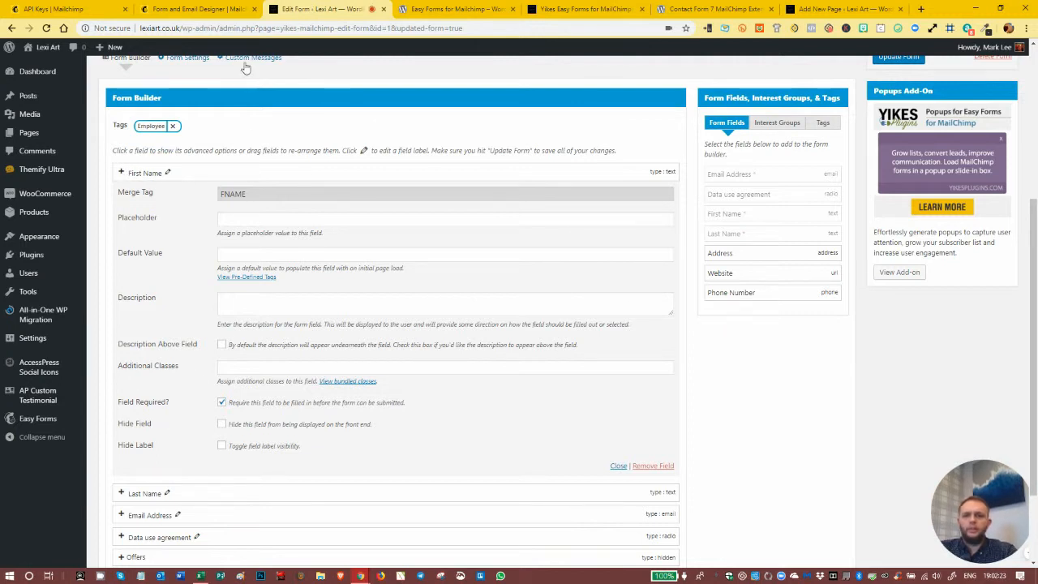
click(649, 466)
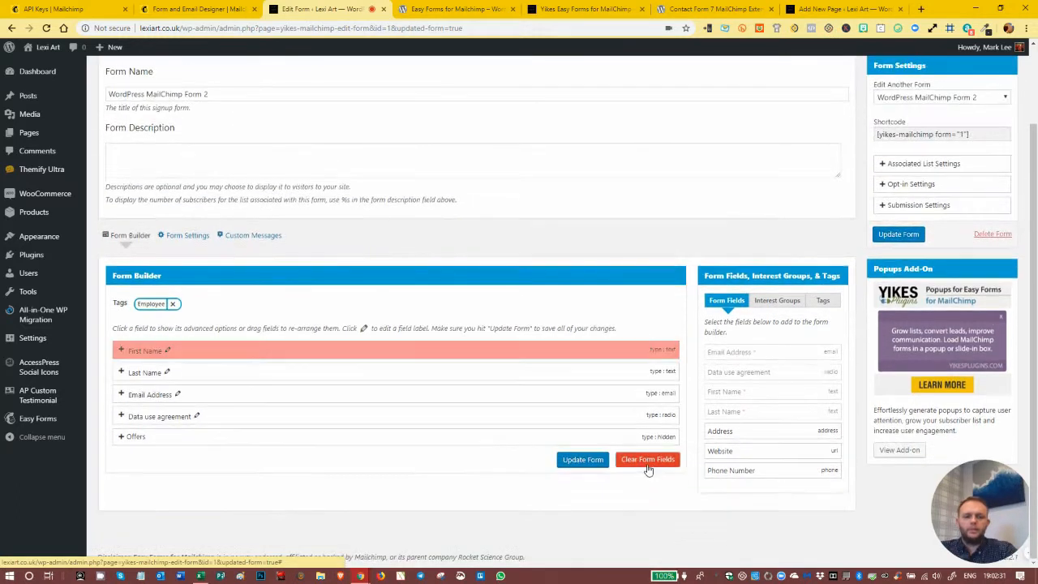
click(129, 351)
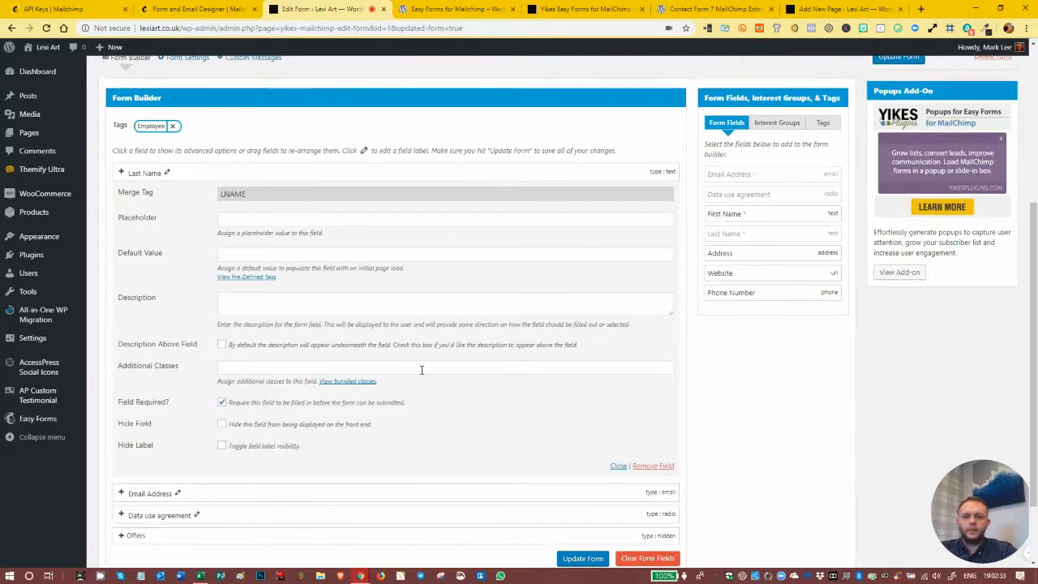
click(653, 466)
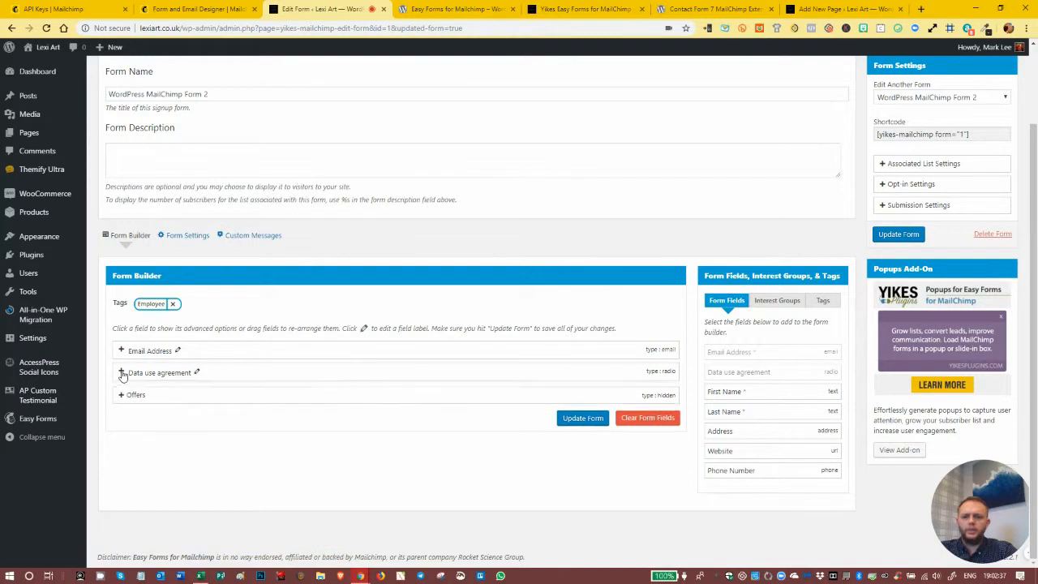
click(122, 373)
click(657, 441)
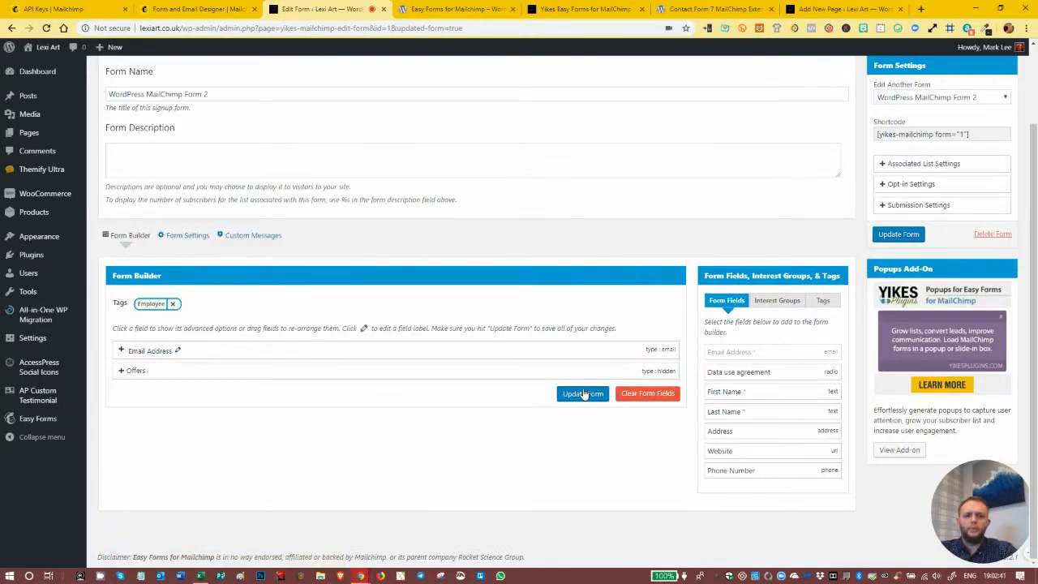
click(583, 397)
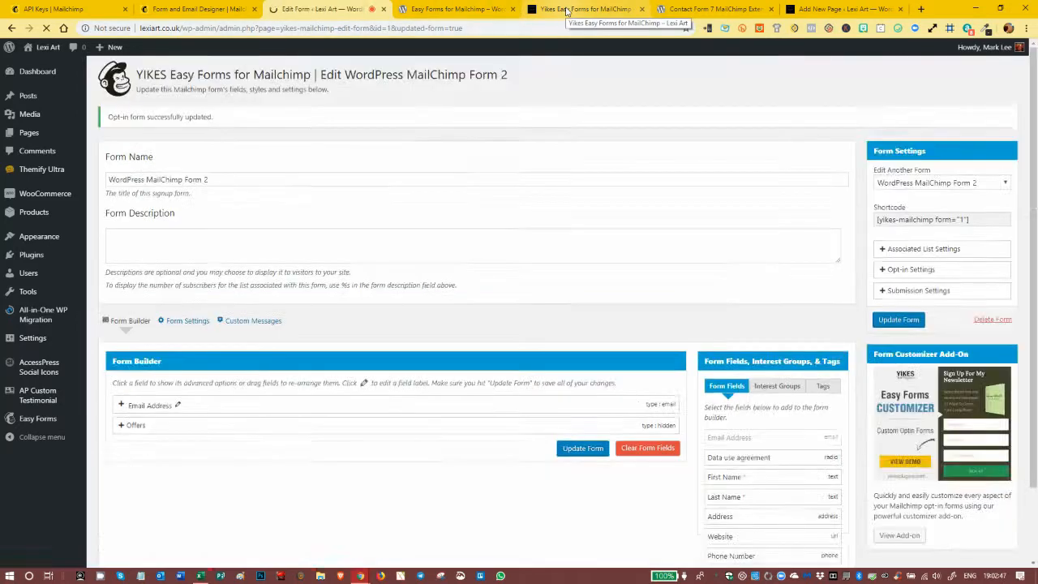
- Reload the published signup page and check the form with only the Email Address field
click(566, 10)
click(46, 28)
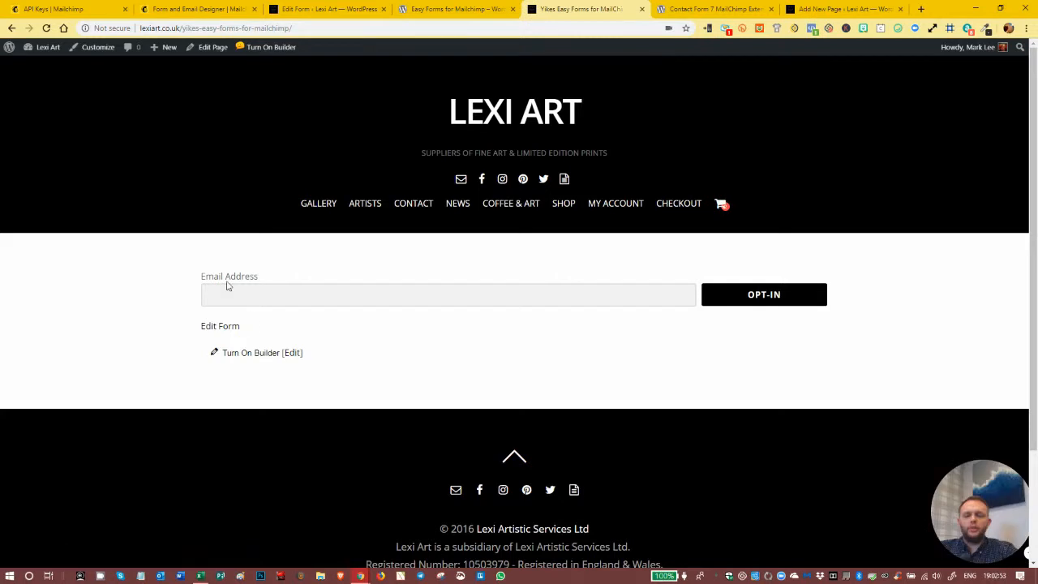
click(231, 294)
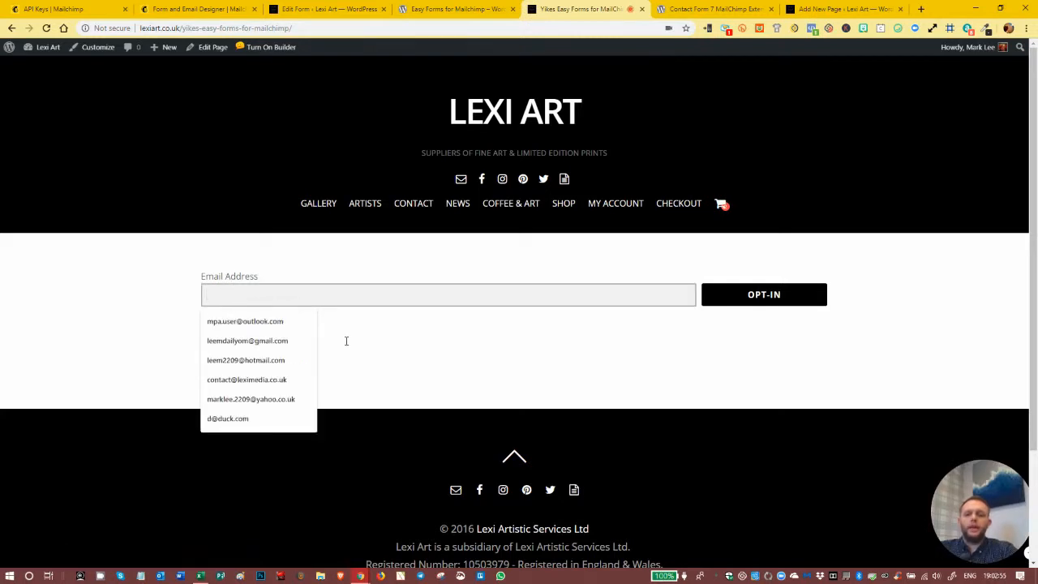
click(769, 330)
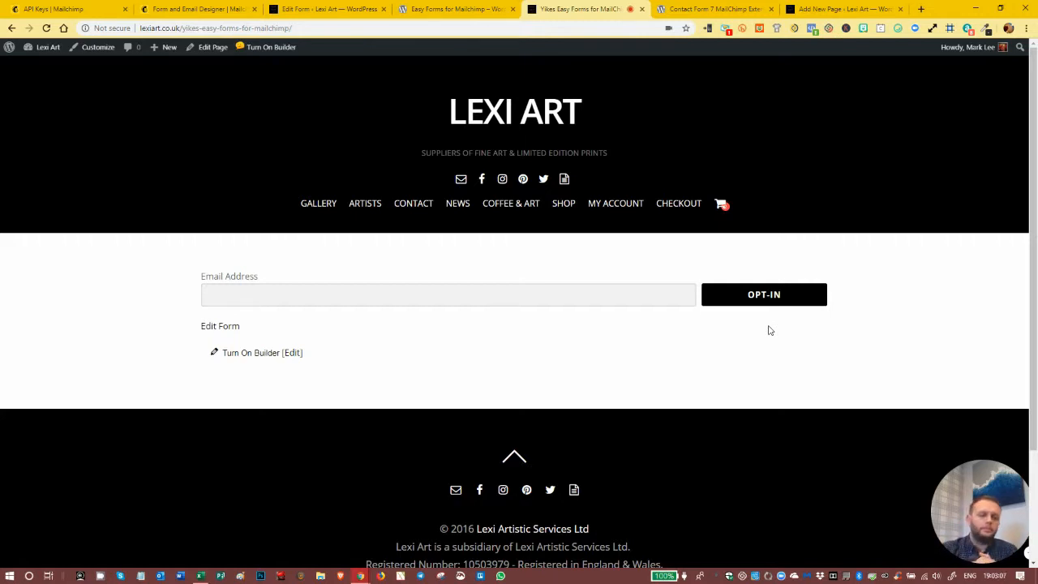
- Disable the Inline Form layout in the additional form settings, save the form and reload the published signup page
click(320, 9)
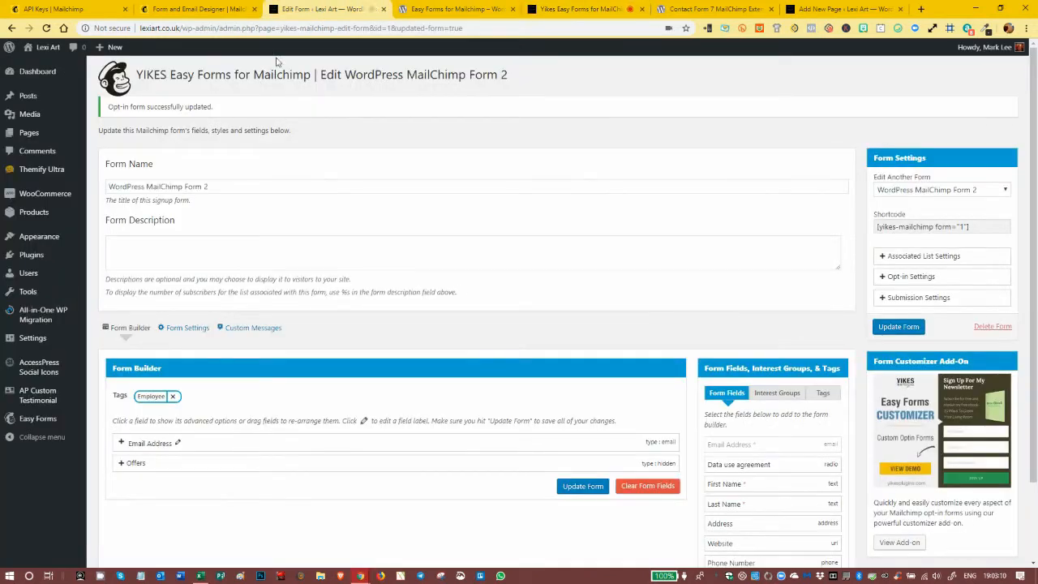
click(171, 328)
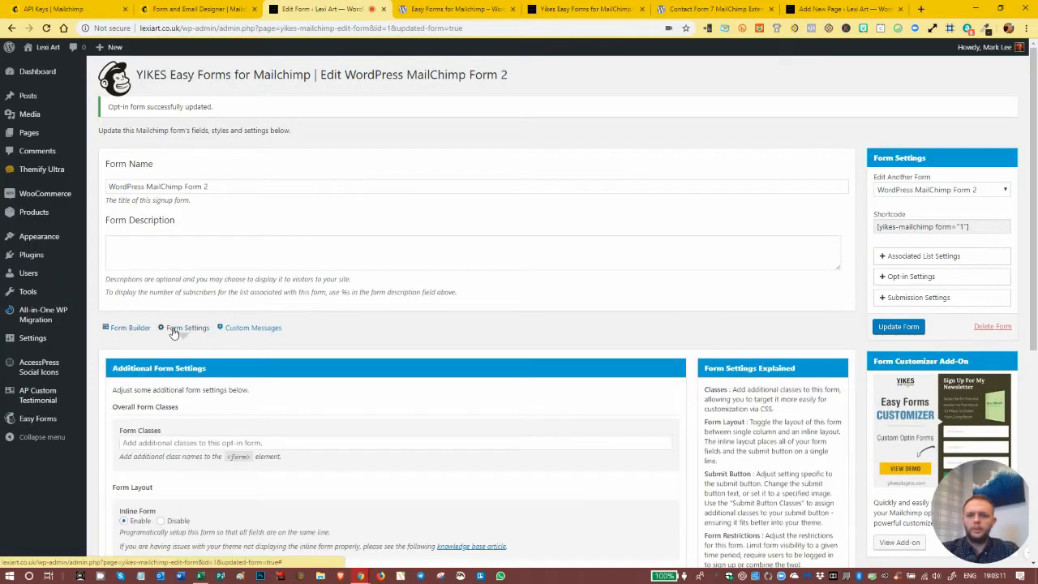
click(161, 522)
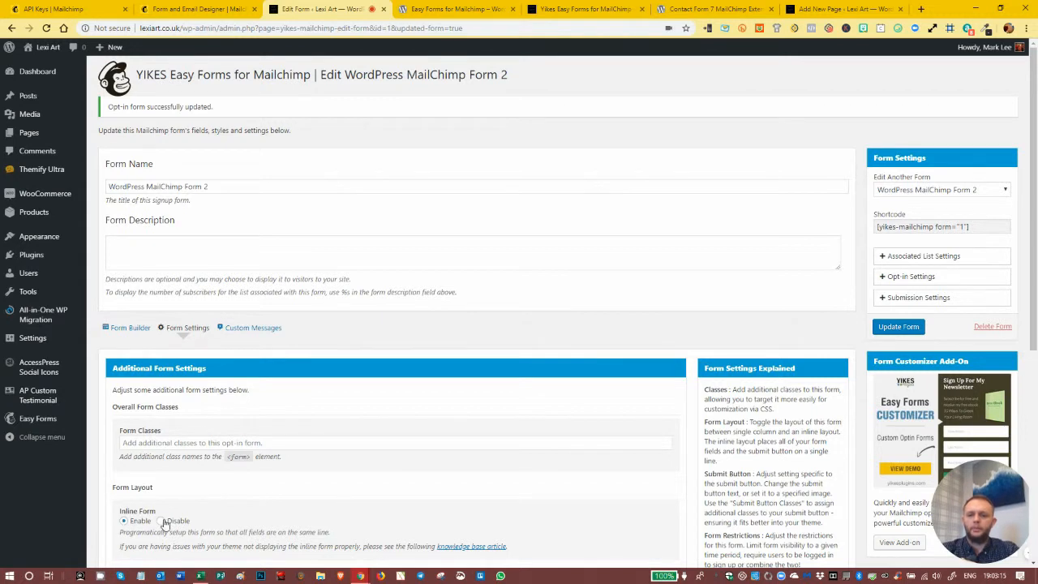
scroll(476, 381, down, 4)
scroll(476, 381, up, 3)
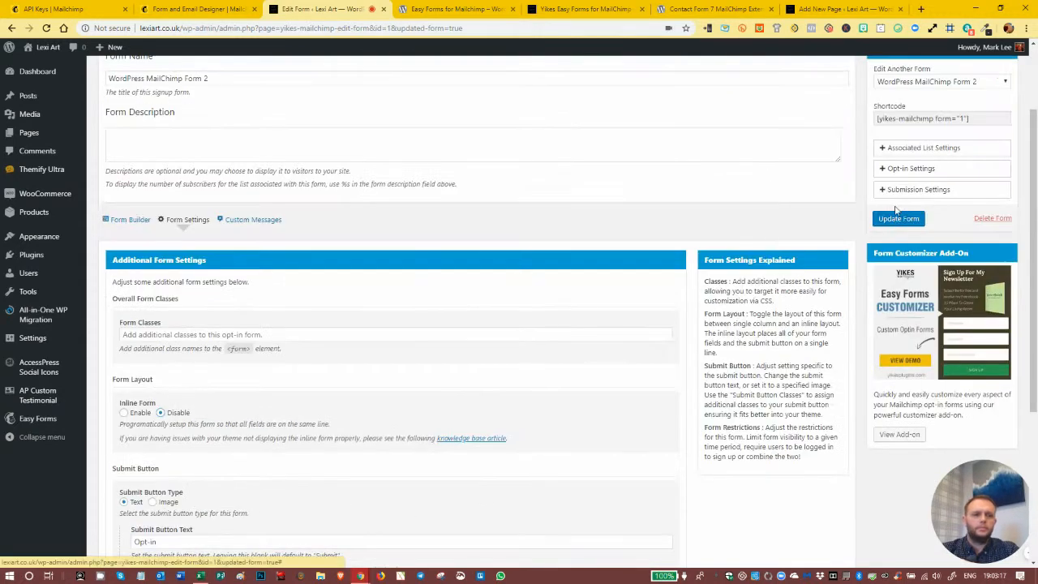
click(889, 225)
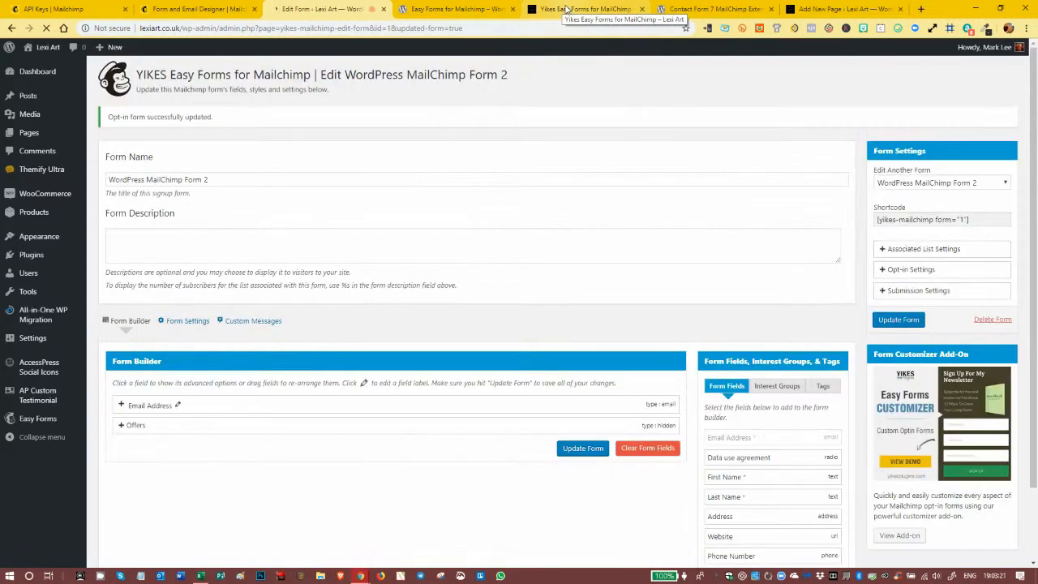
click(572, 10)
click(46, 28)
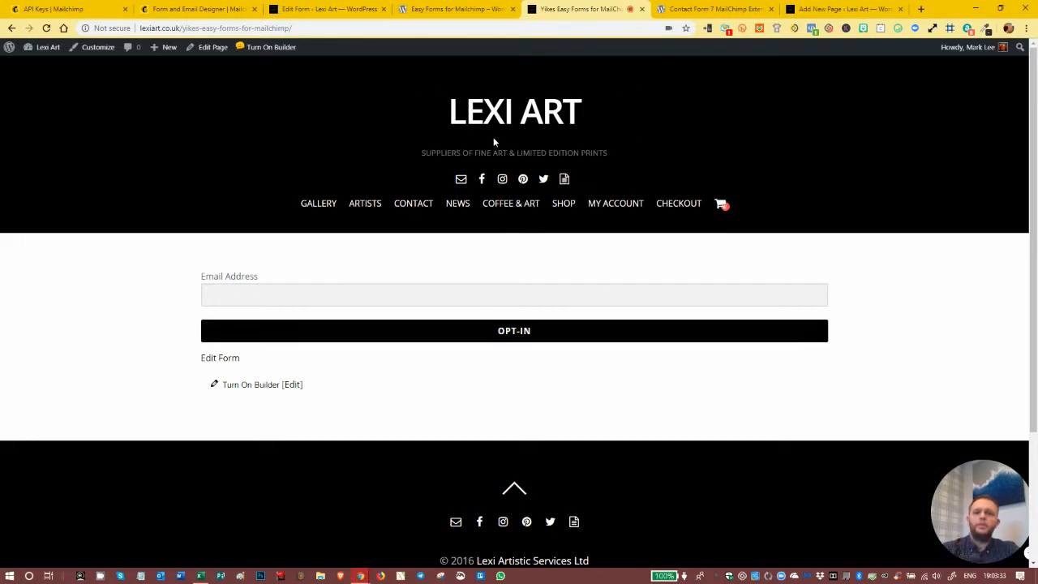
- Switch to Mailchimp and examine the Lexi Art audience's contact table, including the test signup's data use agreement, Offers and Tags columns
click(59, 13)
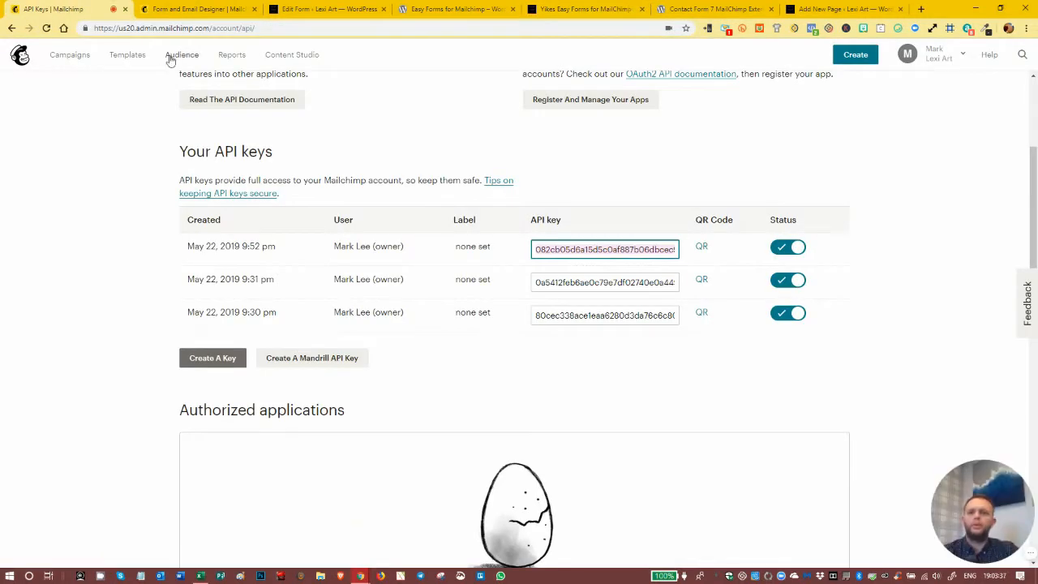
click(181, 57)
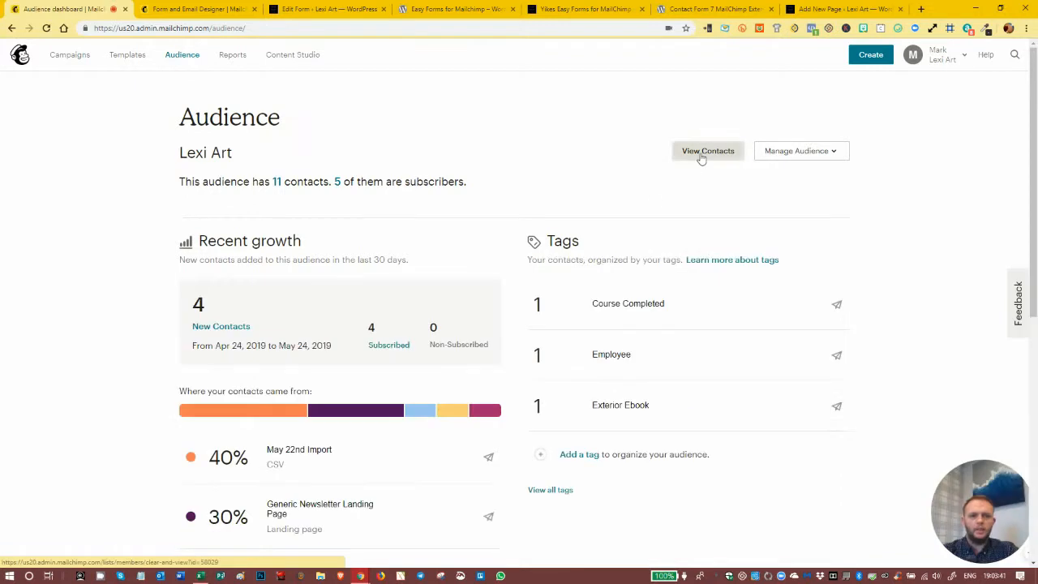
click(702, 155)
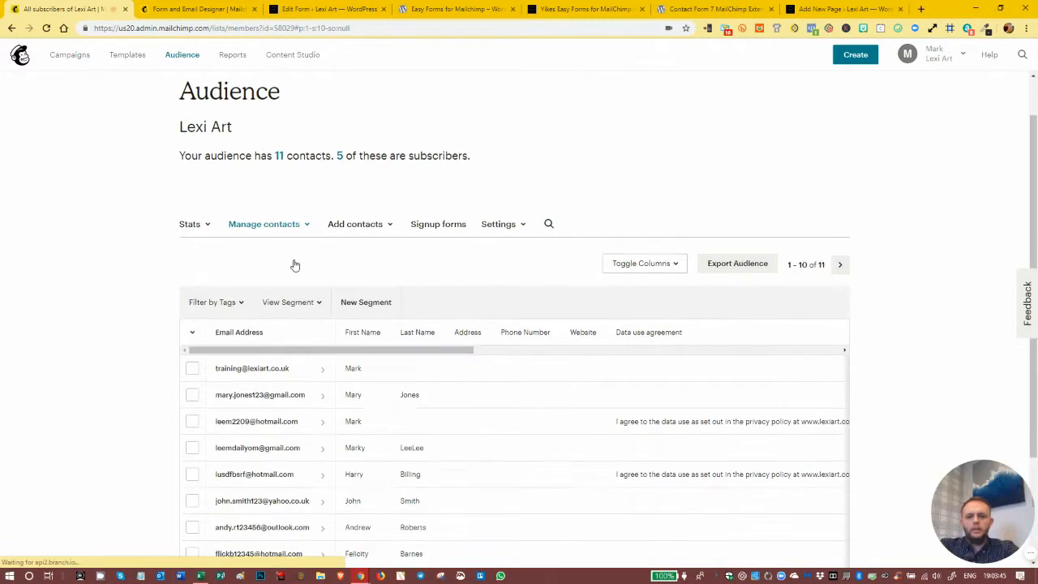
scroll(294, 264, down, 2)
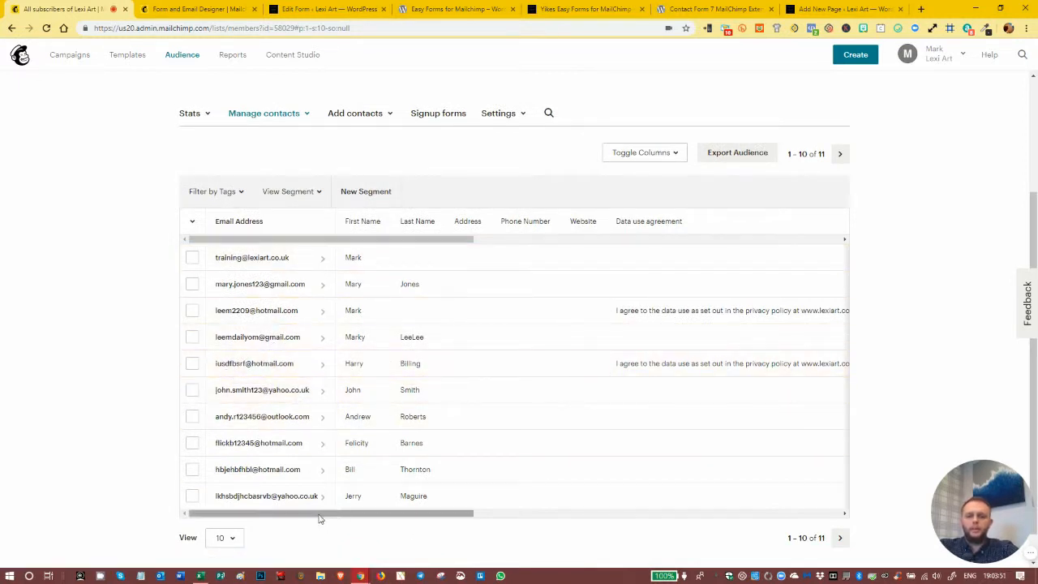
drag(321, 513, 530, 513)
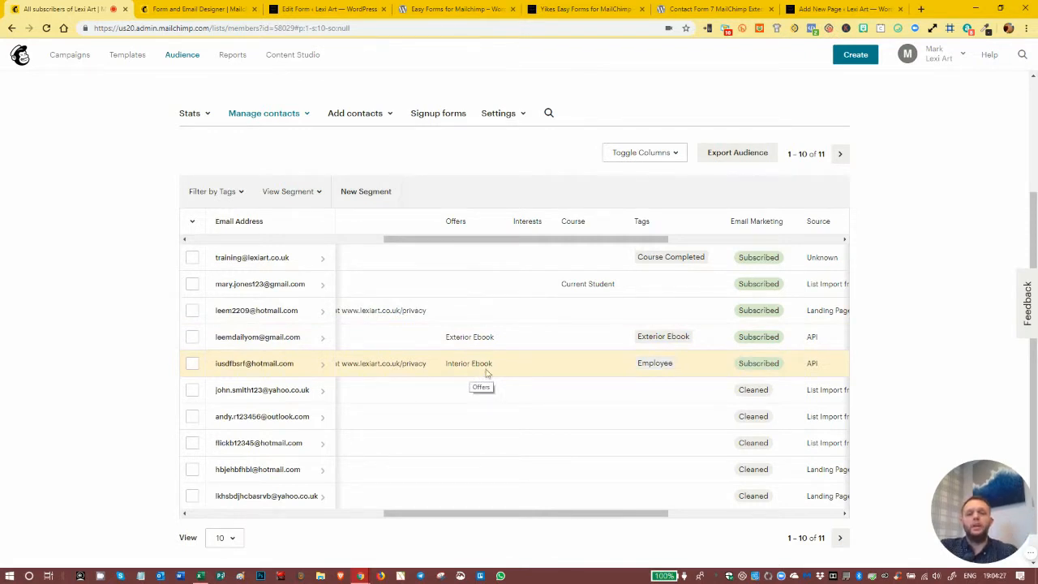
drag(514, 513, 300, 522)
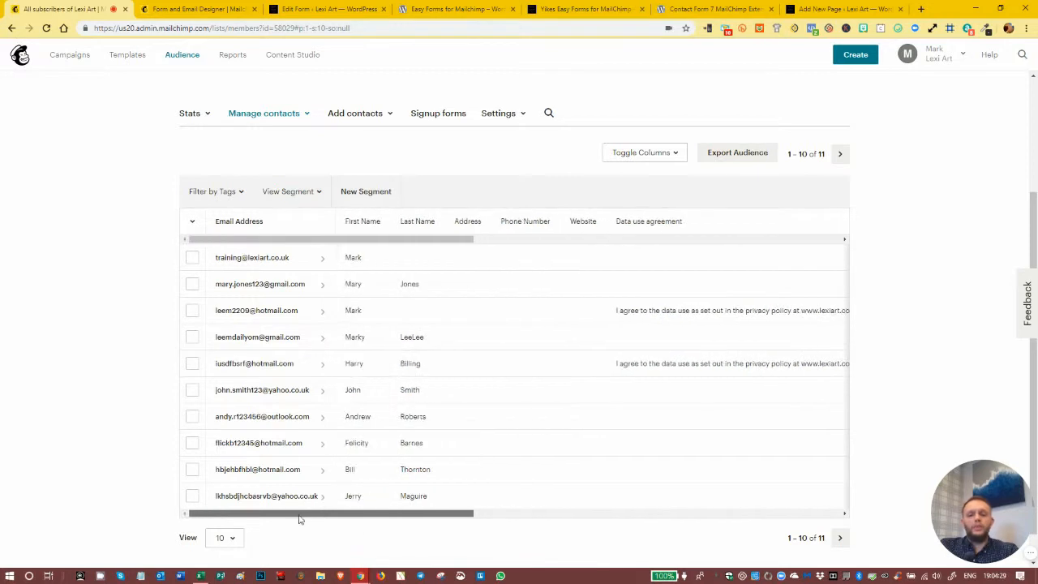
scroll(404, 330, up, 2)
scroll(404, 330, up, 1)
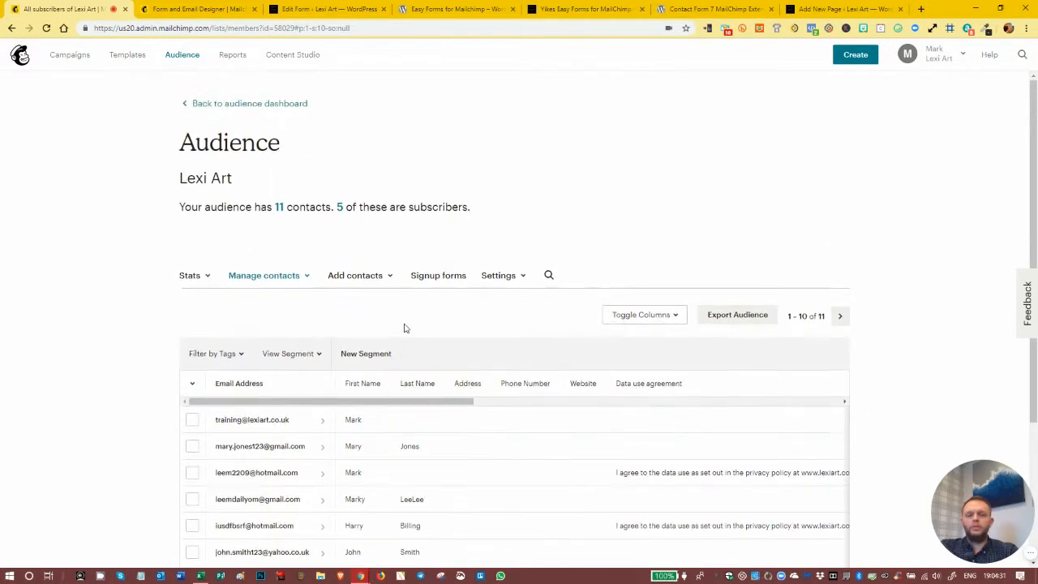